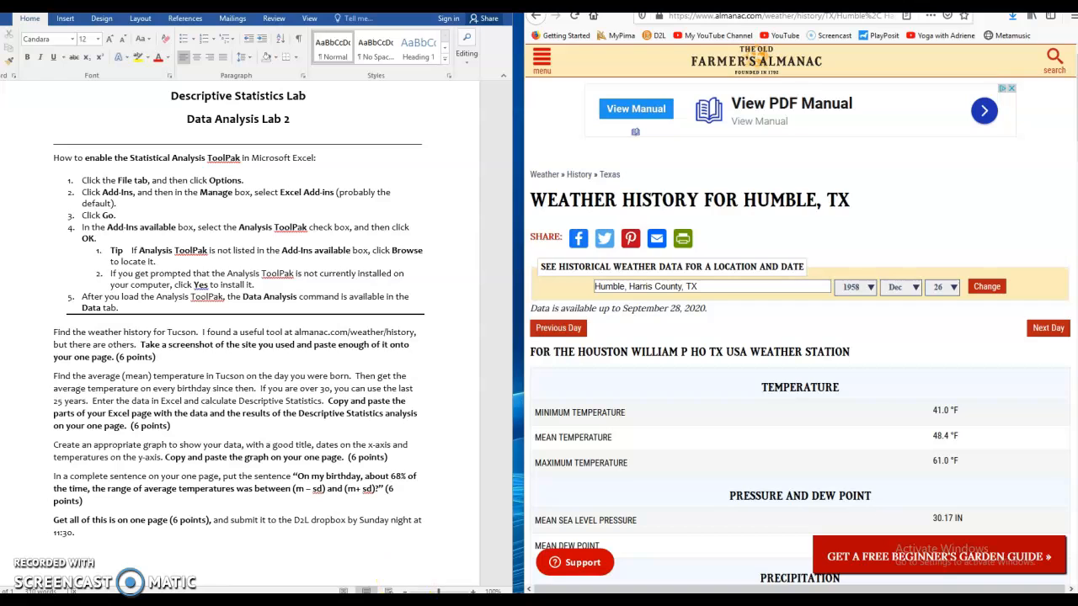
Switch to the blank Word document and move it beside the lab instructions, over the almanac page.
mouse_move(78, 602)
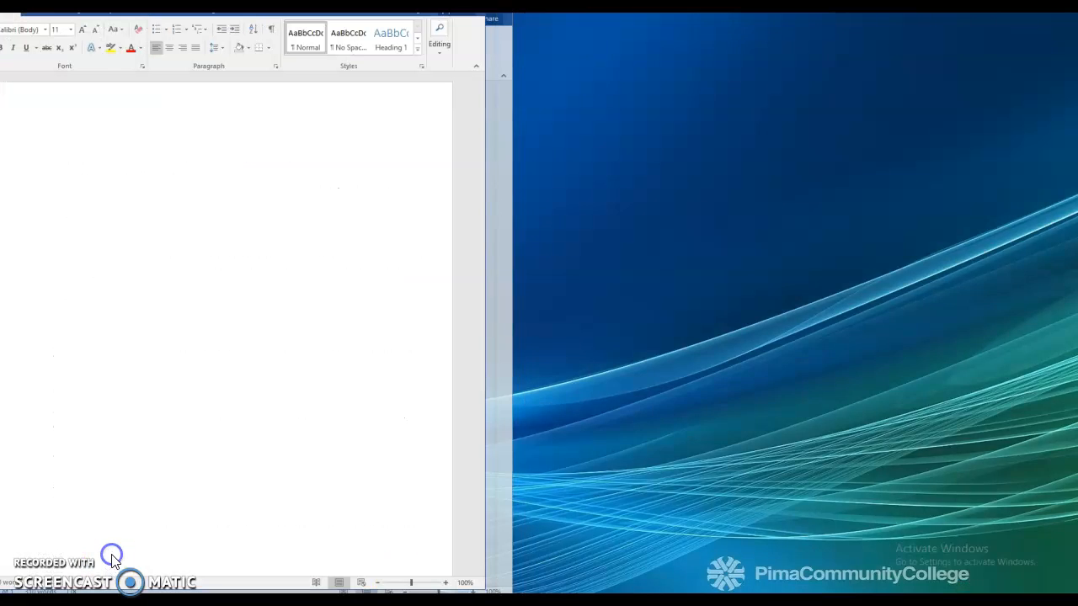
left_click(113, 552)
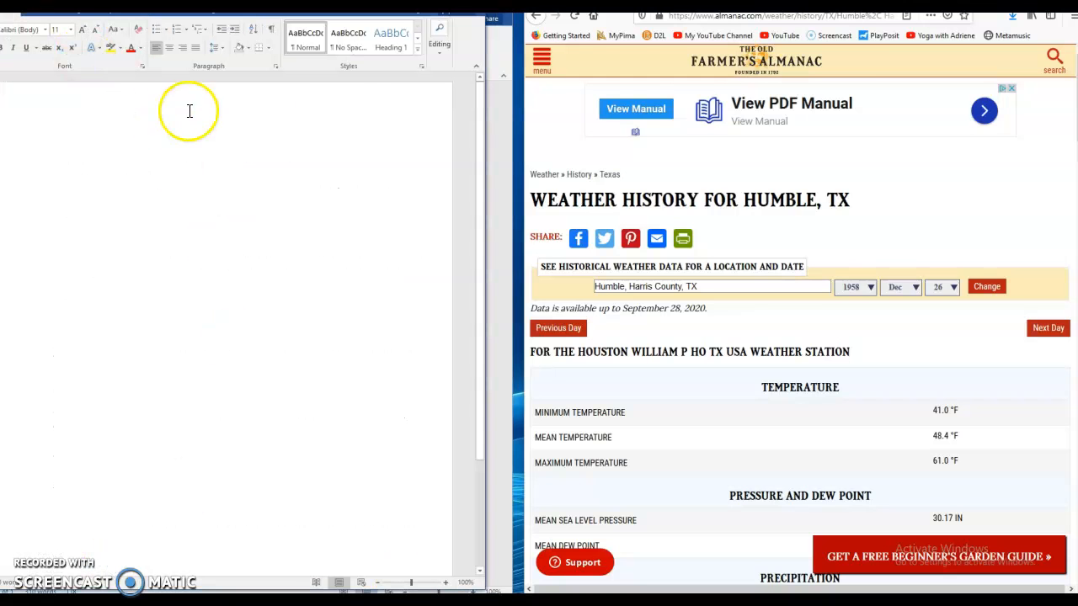
left_click_drag(364, 14, 937, 30)
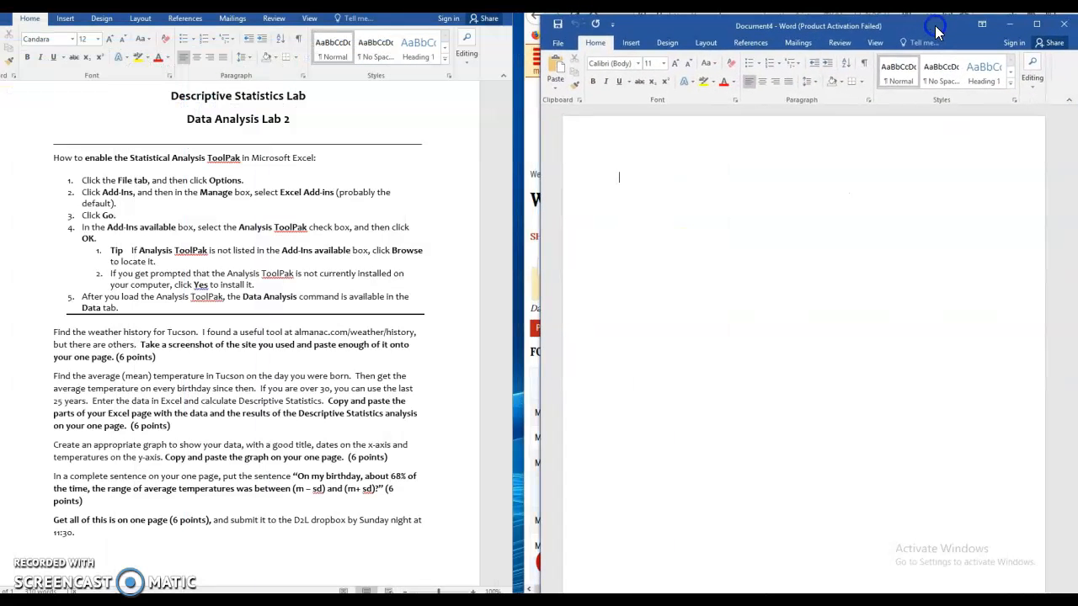
Add two empty lines at the start of the blank document and paste the copied screenshot below them.
left_click(624, 182)
key("Return")
key("Return")
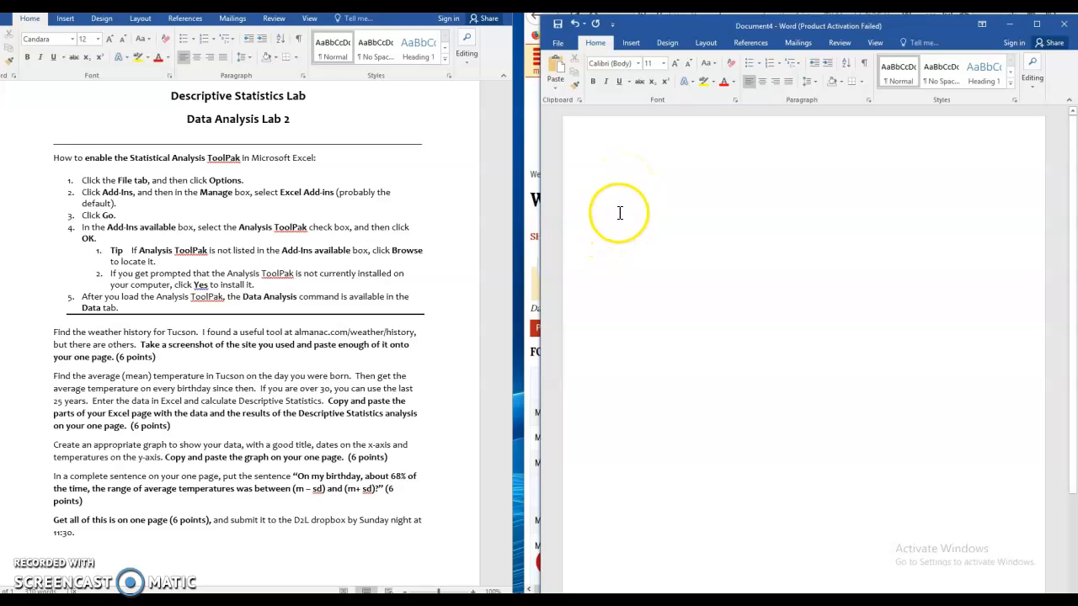
right_click(619, 213)
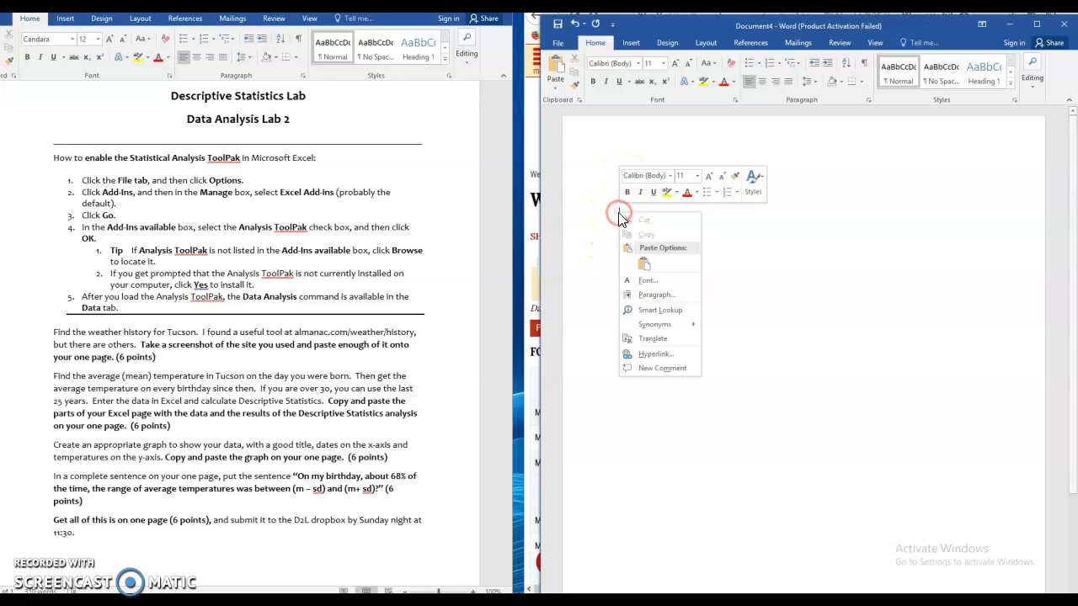
left_click(644, 263)
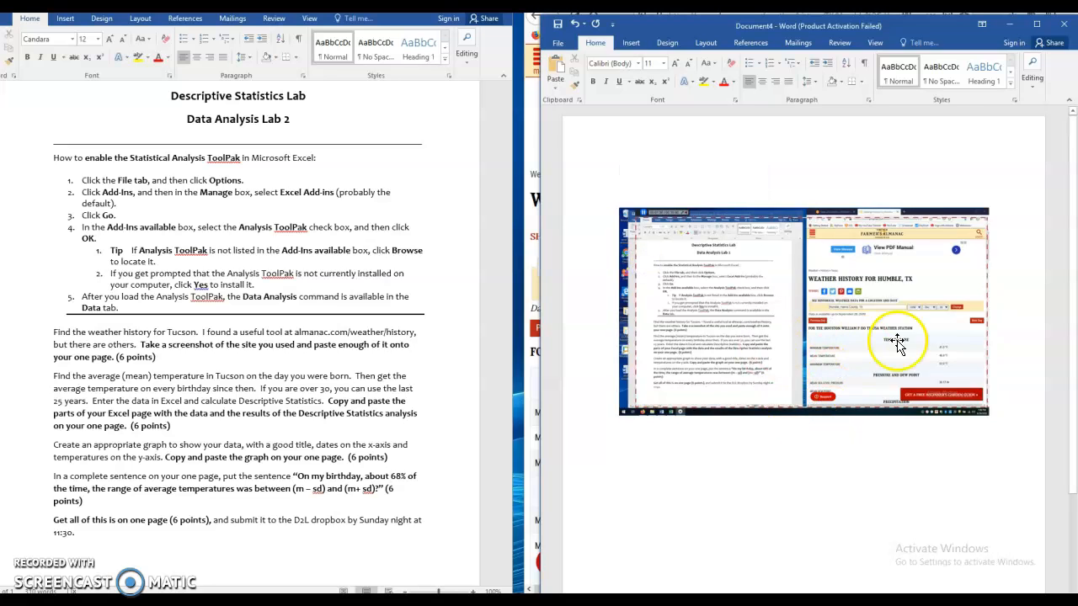
Crop the pasted screenshot to about 1.89 by 3.26 inches, removing the lab instructions side and the lower part of the almanac page.
left_click(801, 269)
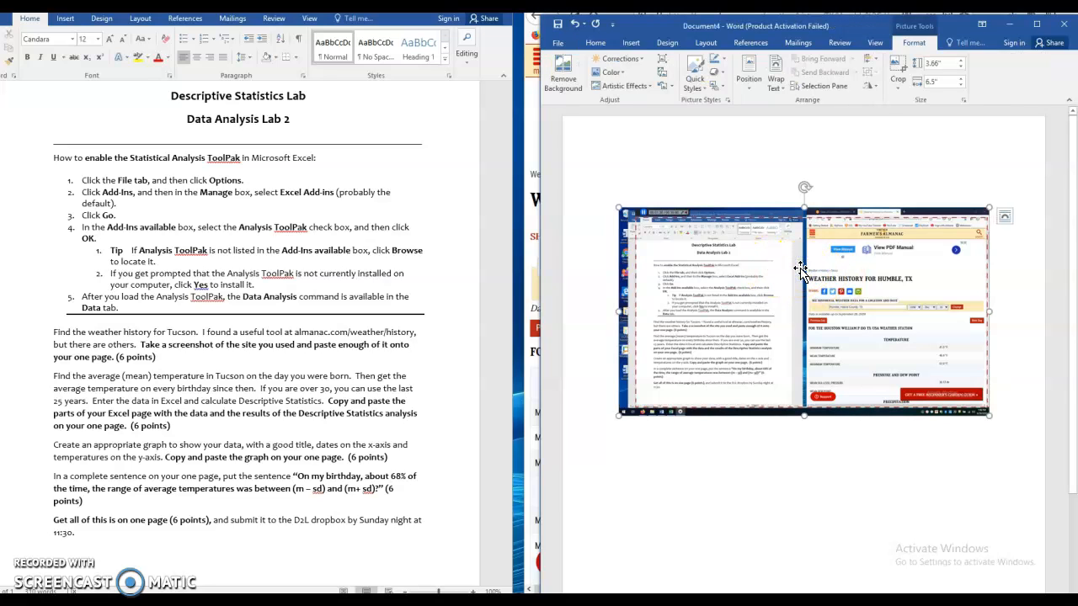
left_click(899, 68)
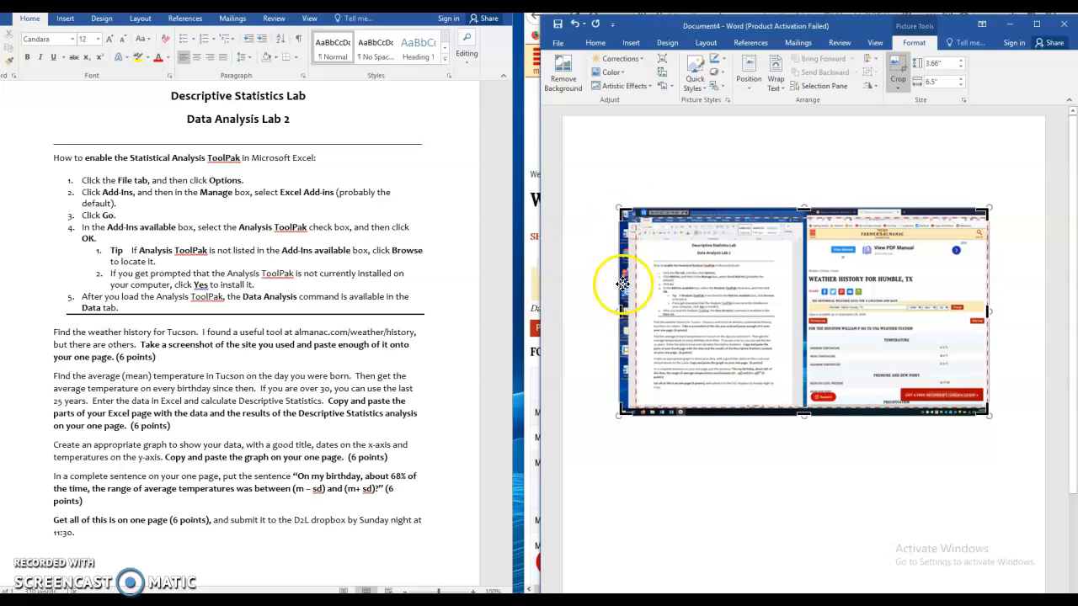
left_click_drag(619, 309, 806, 324)
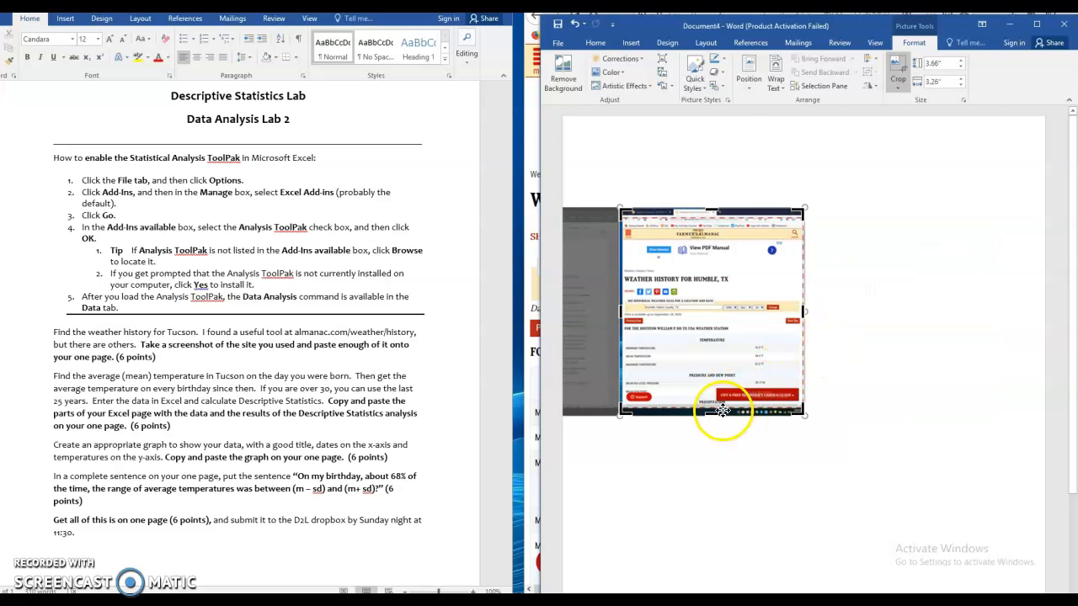
left_click_drag(710, 413, 739, 313)
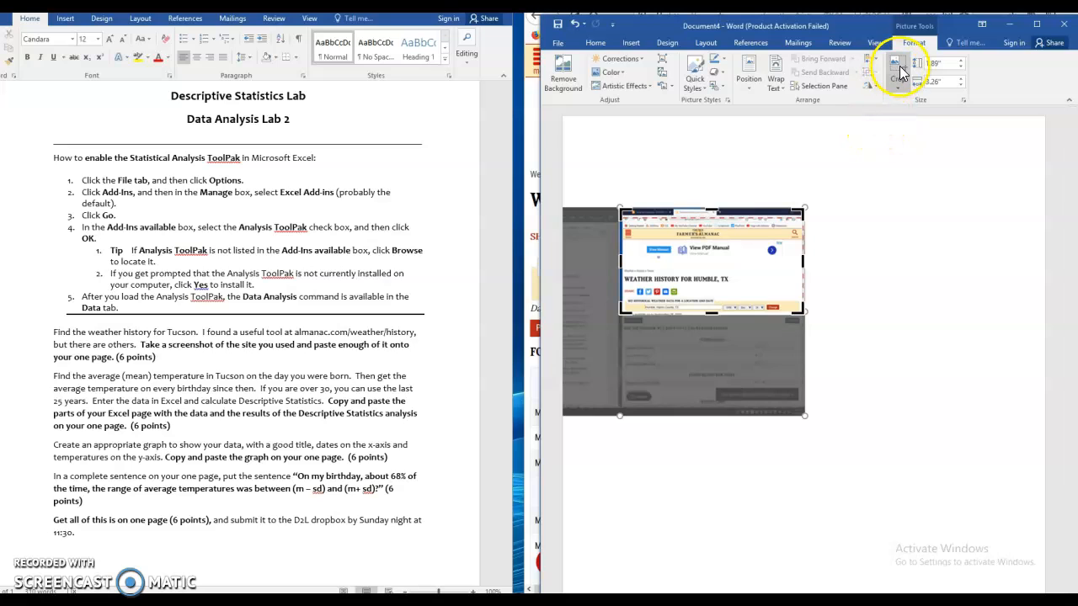
left_click(897, 70)
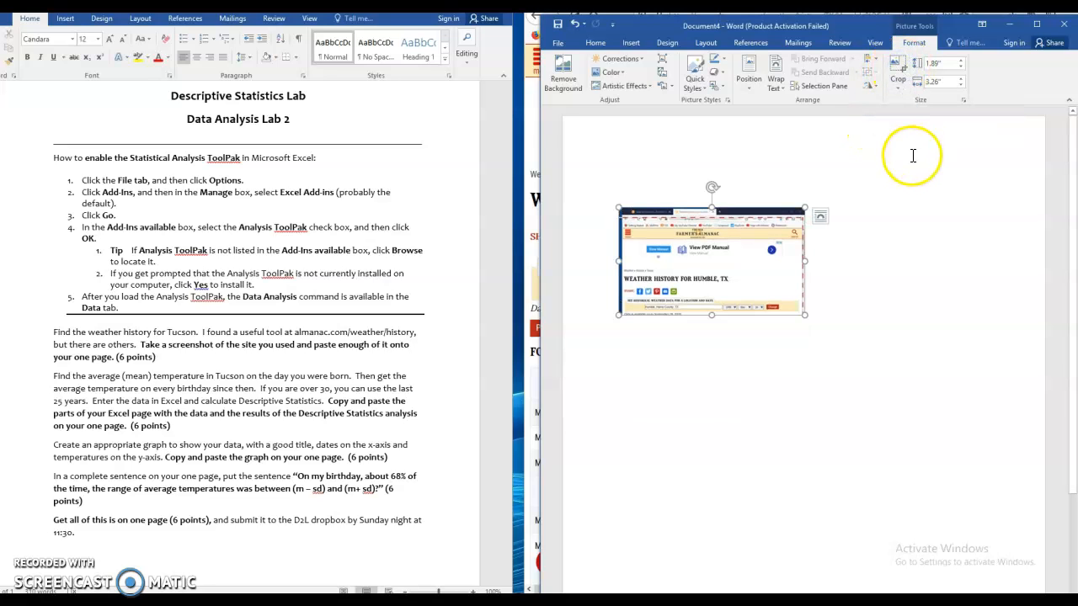
Crop the browser bars off the upper edge of the screenshot, reducing the picture height to about 1.54 inches.
left_click(898, 72)
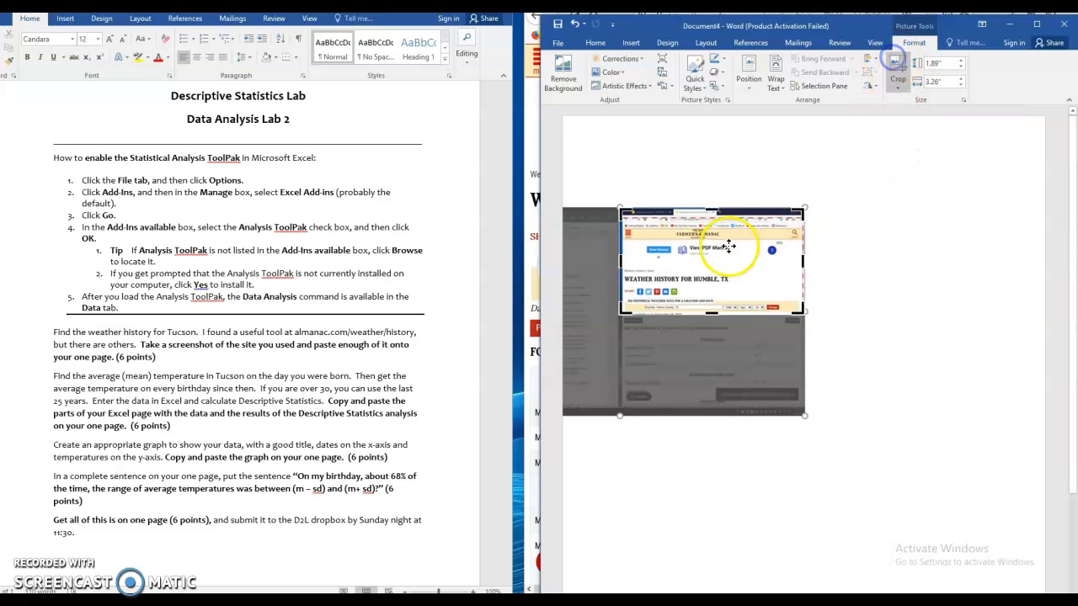
left_click_drag(700, 208, 713, 228)
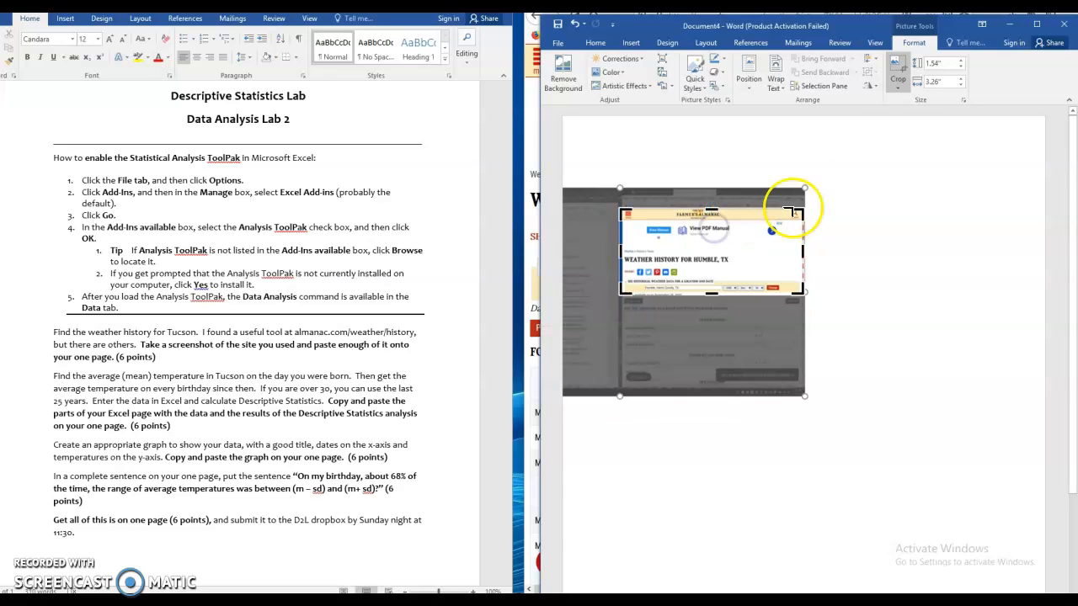
left_click(899, 85)
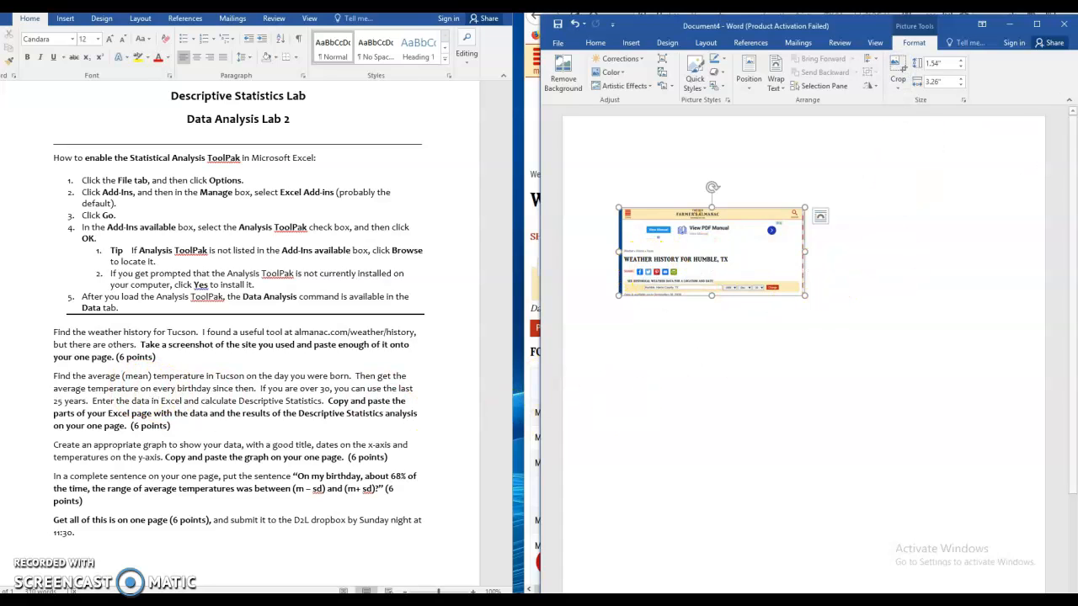
Minimize the document and load the Humble, TX weather history for the year 1957, showing the temperature readings.
left_click(1011, 24)
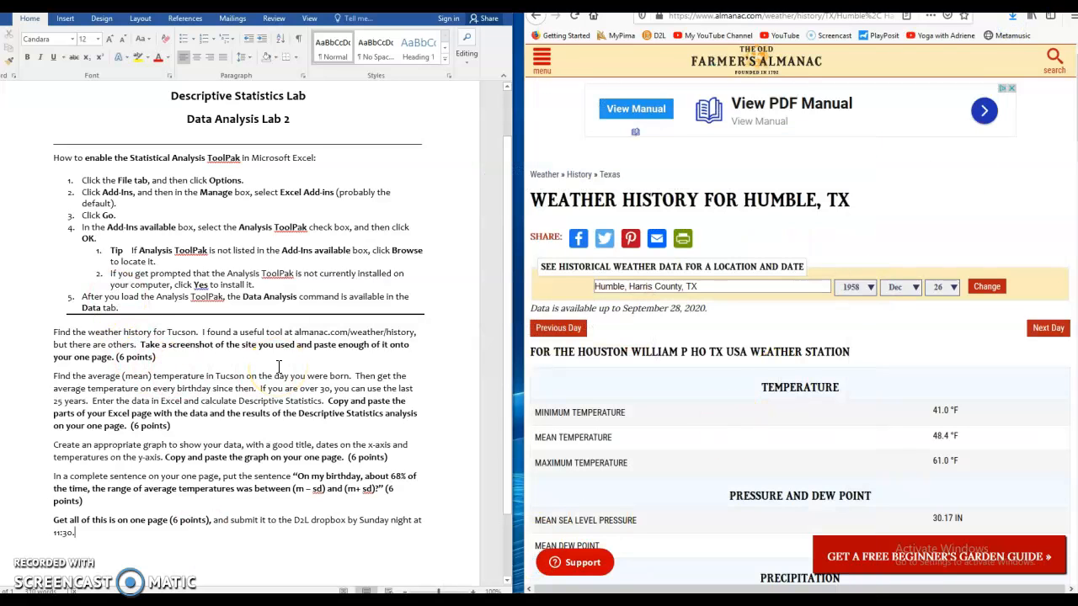
left_click(872, 289)
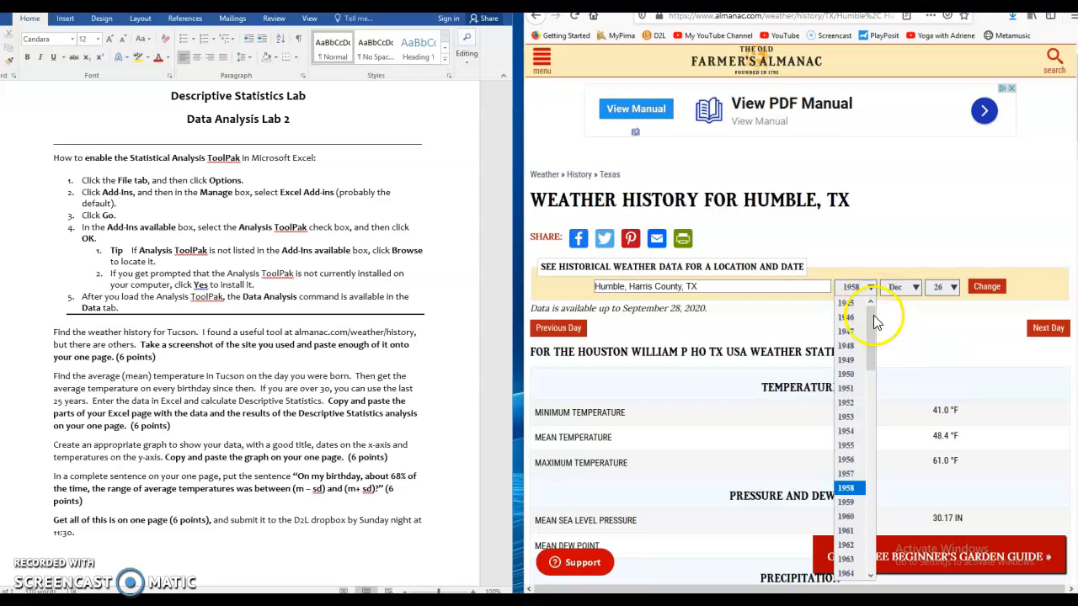
left_click(848, 474)
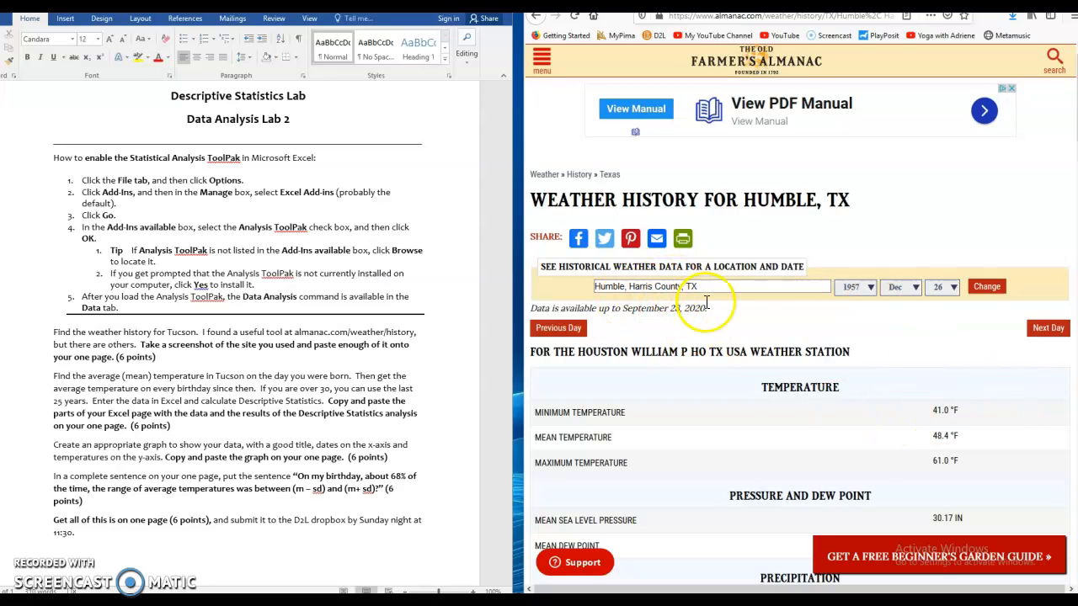
left_click(986, 287)
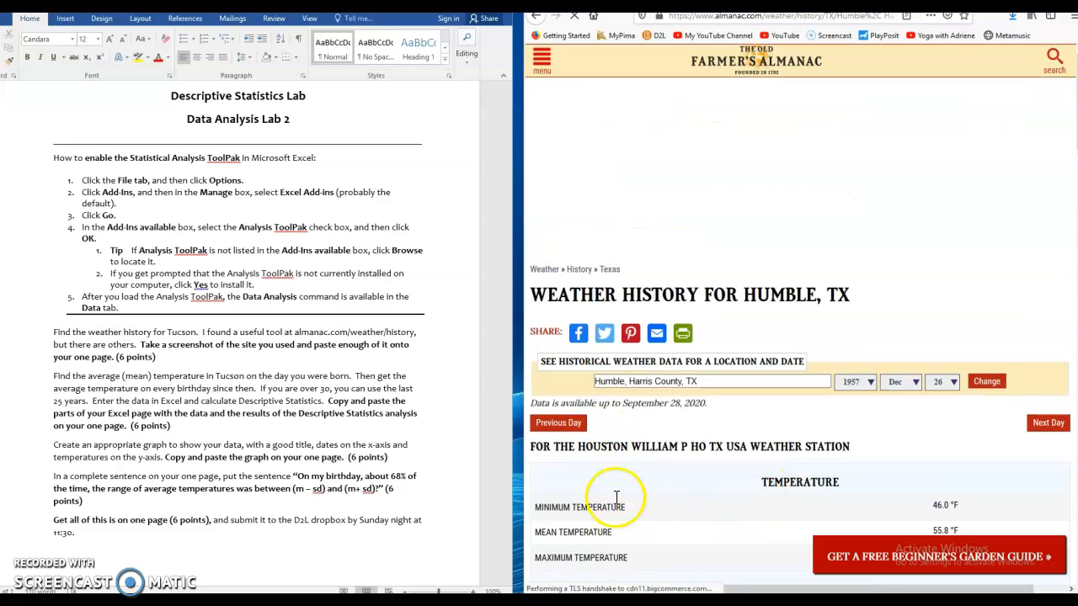
scroll(620, 544, "down", 2)
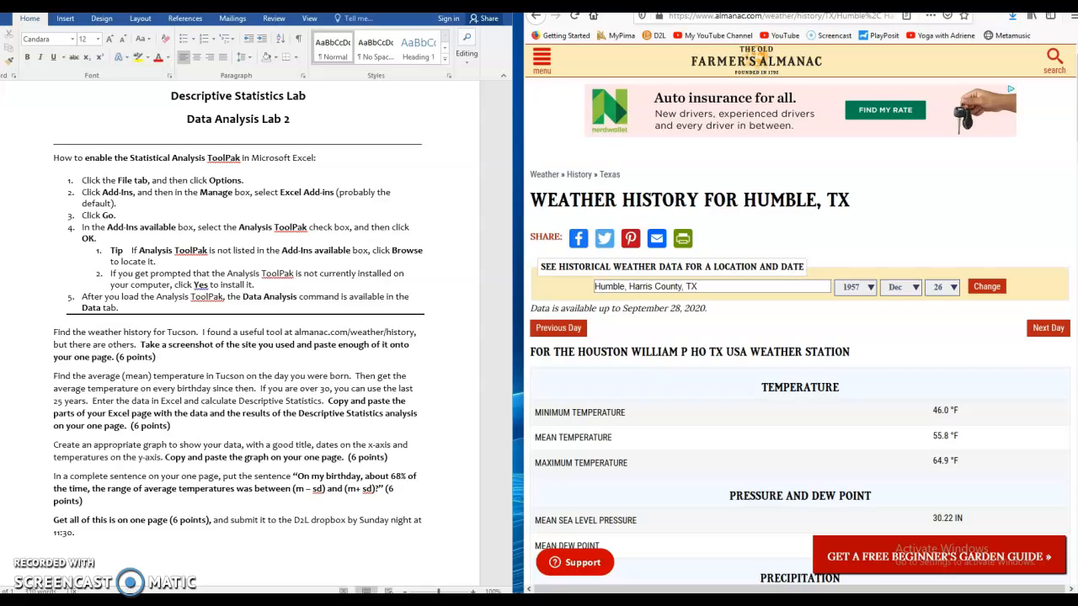
Switch to the Descriptive Stat Excel workbook and delete the leftover Column1 cells D4:F6, shifting cells left.
left_click(473, 601)
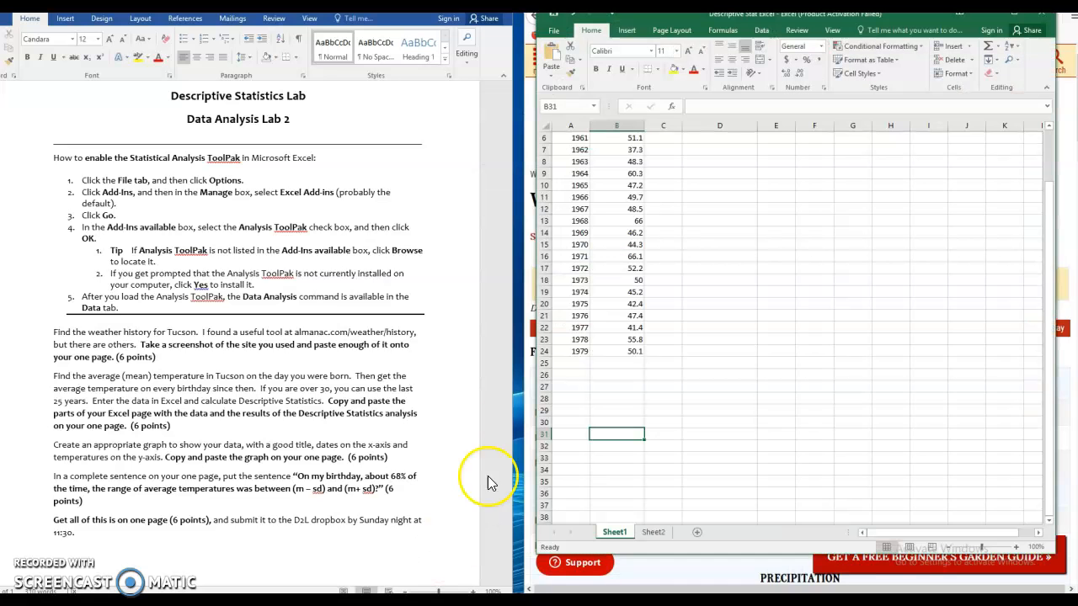
scroll(1053, 274, "up", 2)
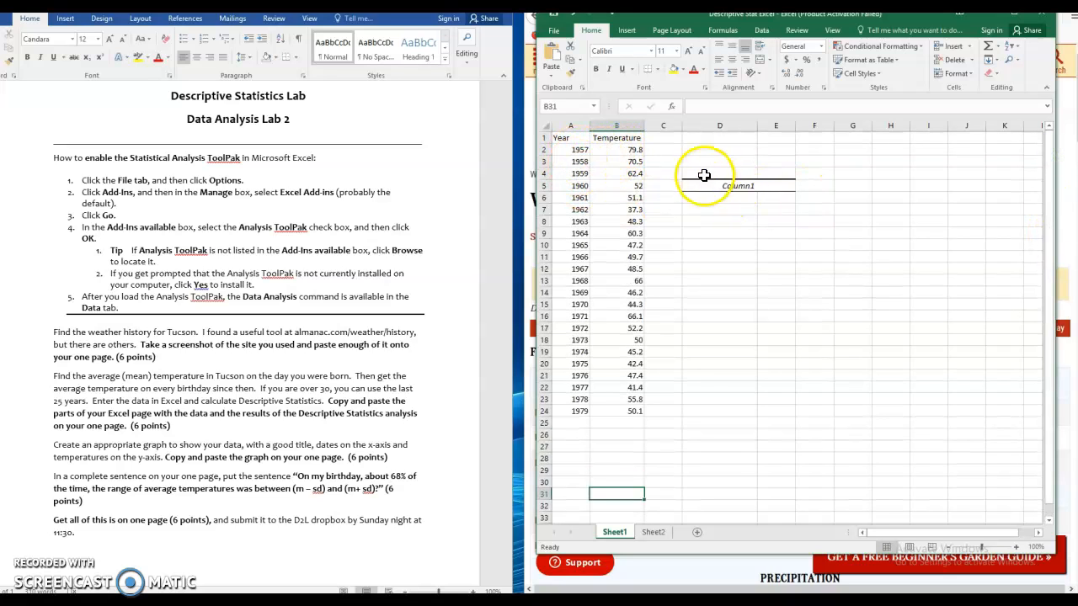
left_click_drag(702, 172, 800, 198)
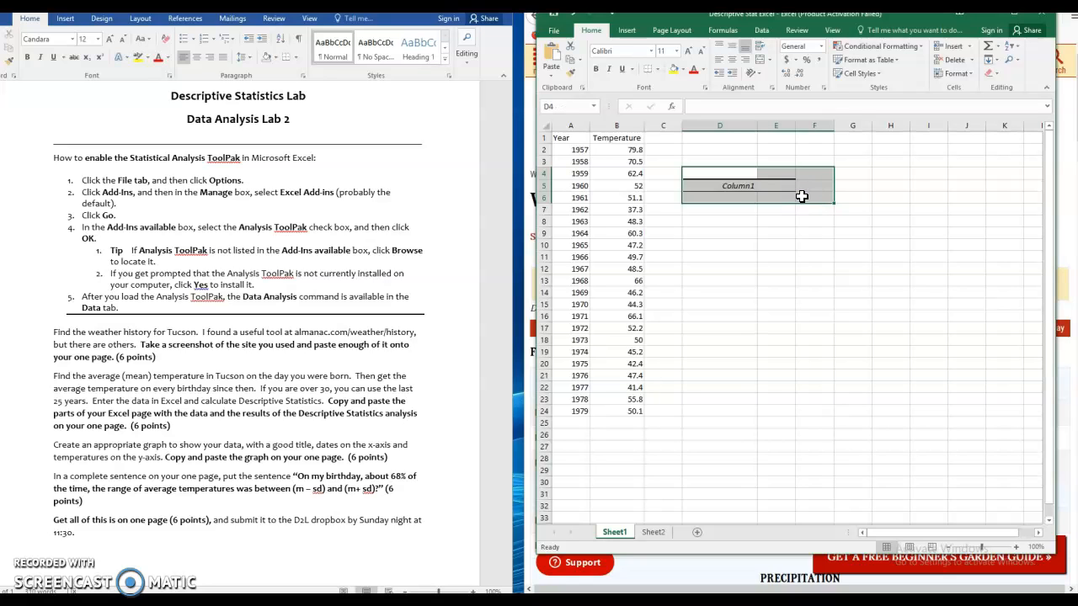
right_click(783, 186)
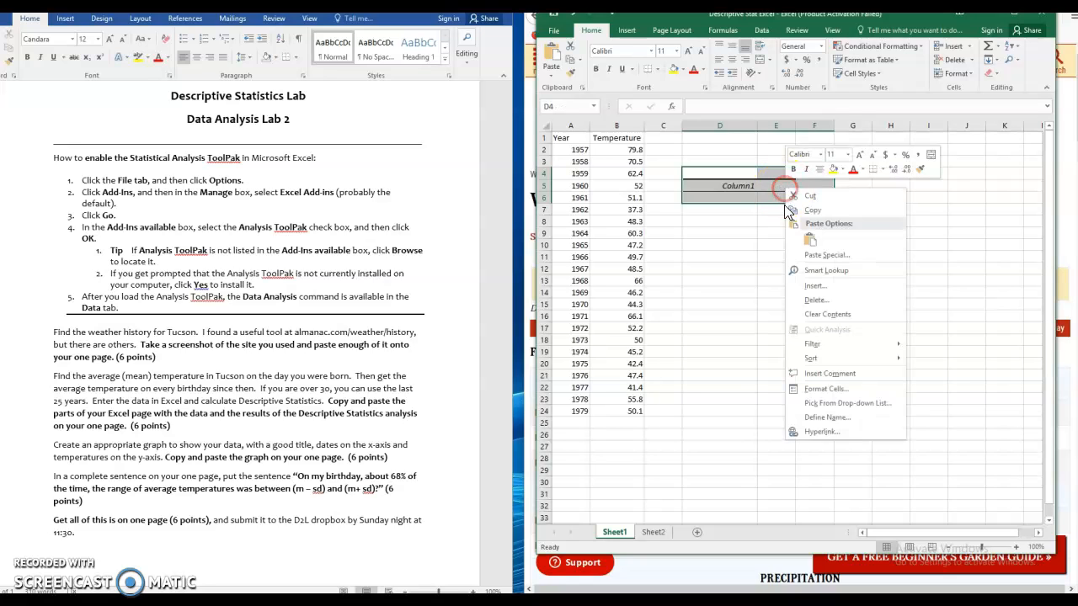
left_click(813, 299)
left_click(786, 333)
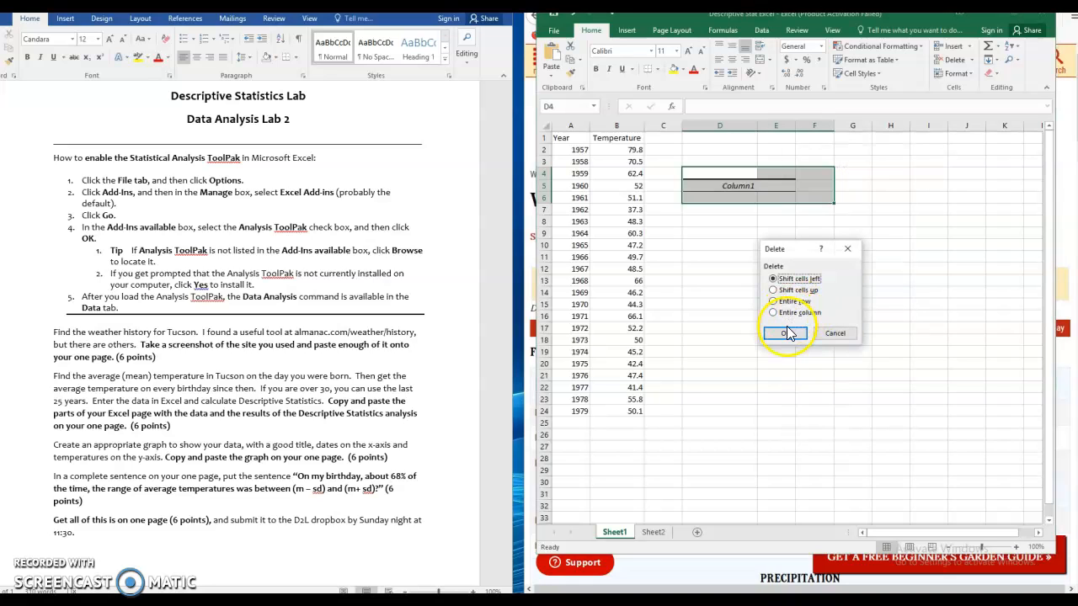
left_click(779, 265)
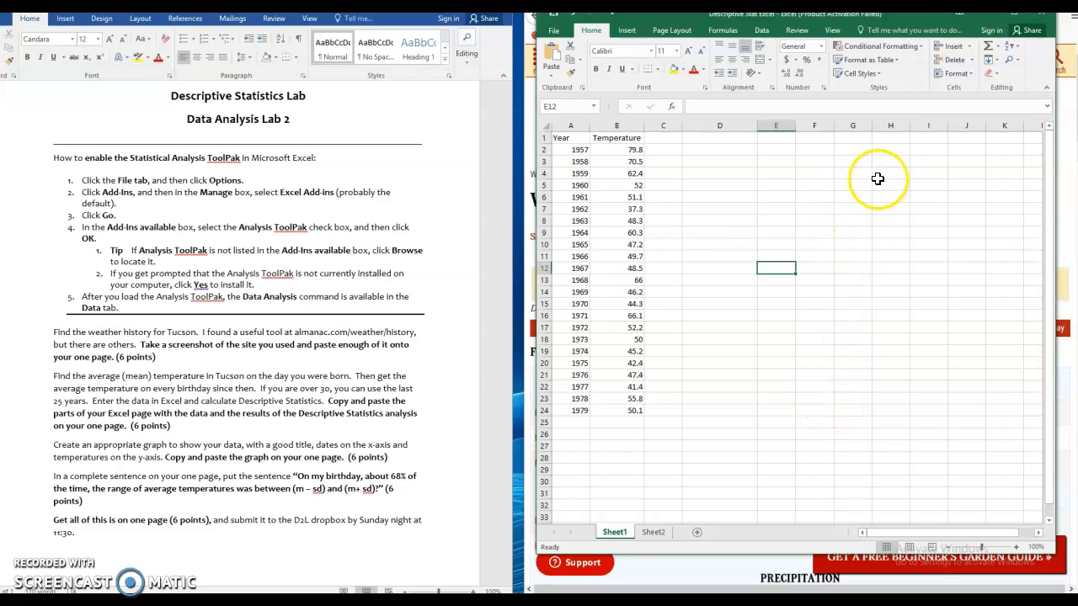
Enter the heading Year in cell E1, with 2000 in E2 and 2001 in E3.
left_click(772, 141)
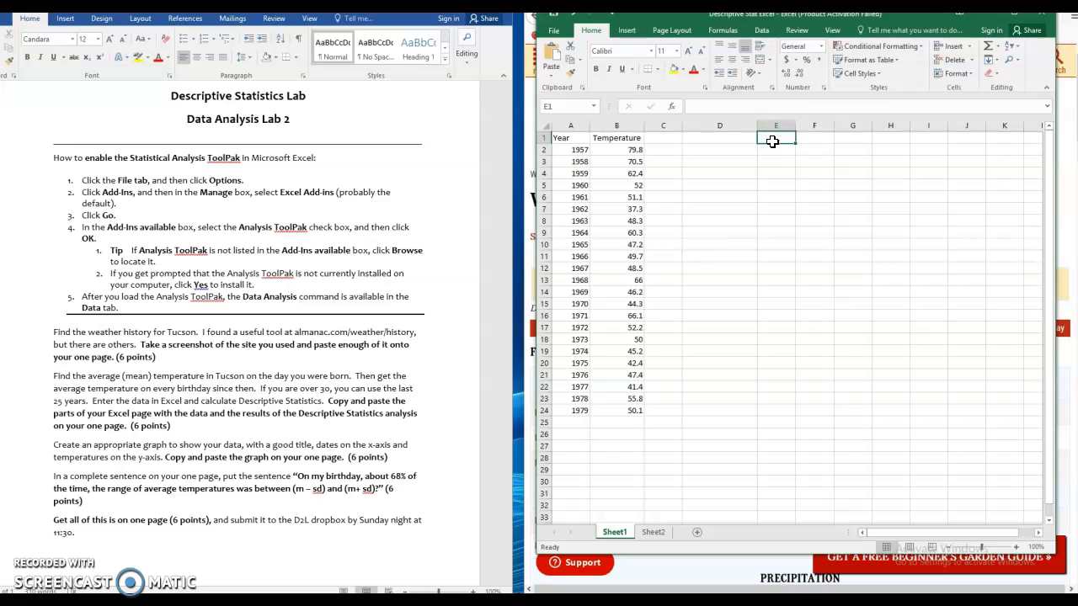
type("Year")
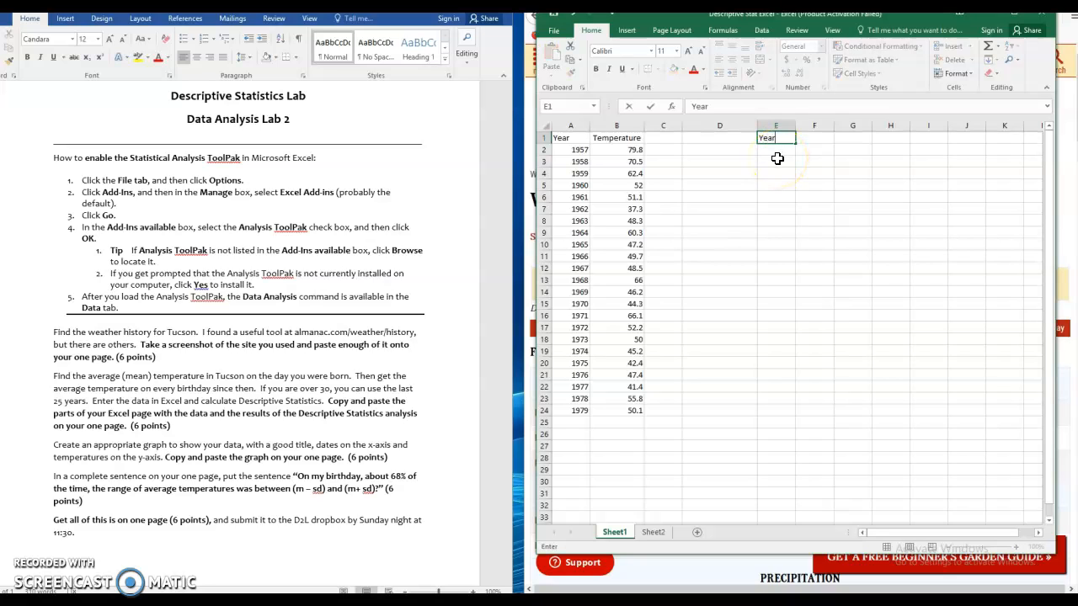
left_click(777, 150)
type("2000")
left_click(776, 163)
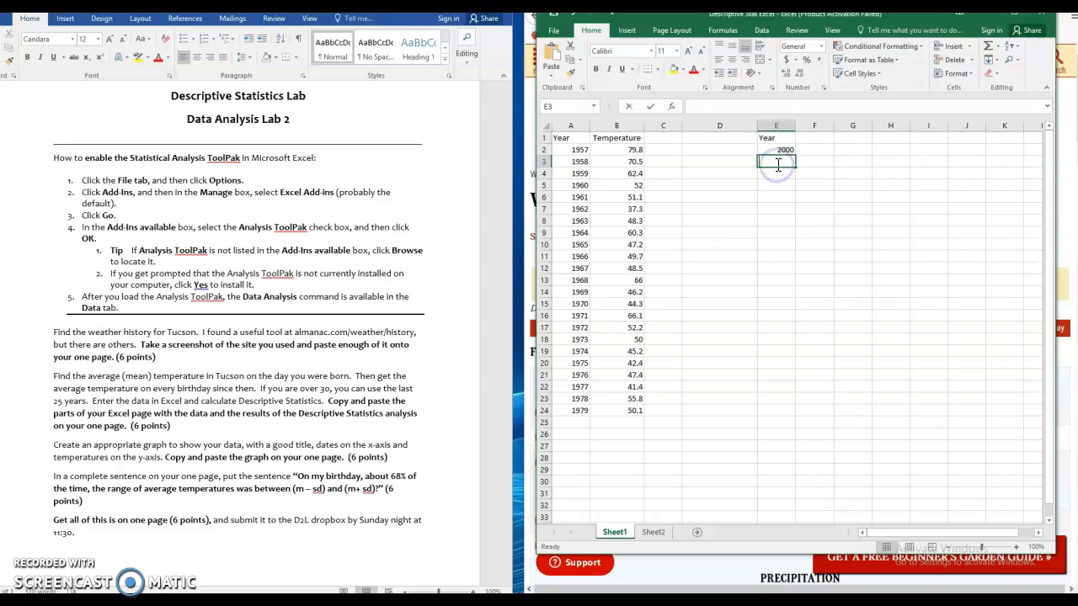
type("2001")
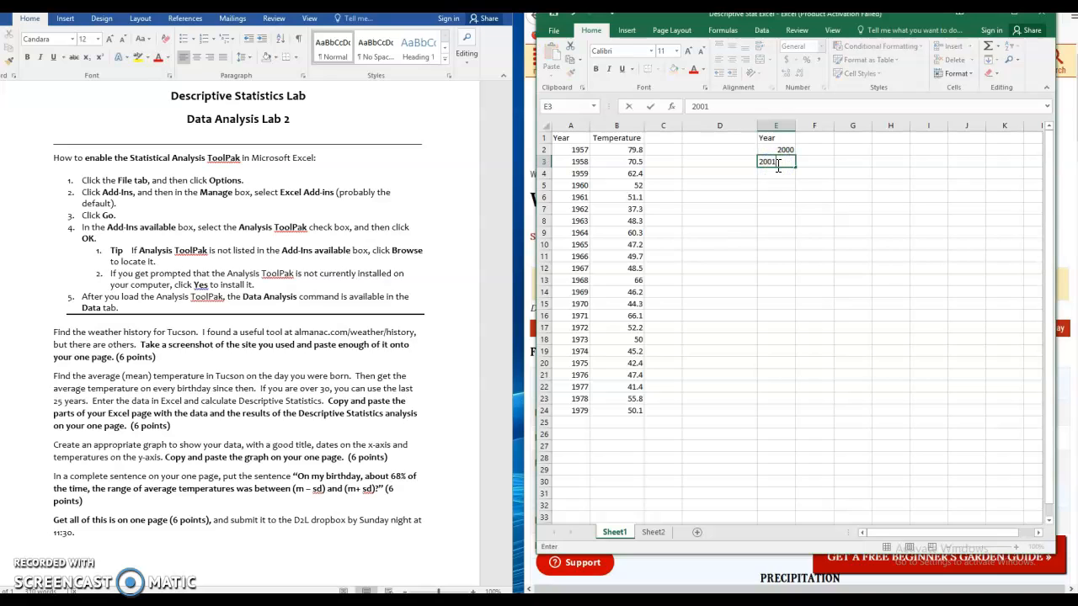
left_click(793, 175)
Try to fill the years down from cell E3 alone to E19, and undo the fill.
left_click(789, 163)
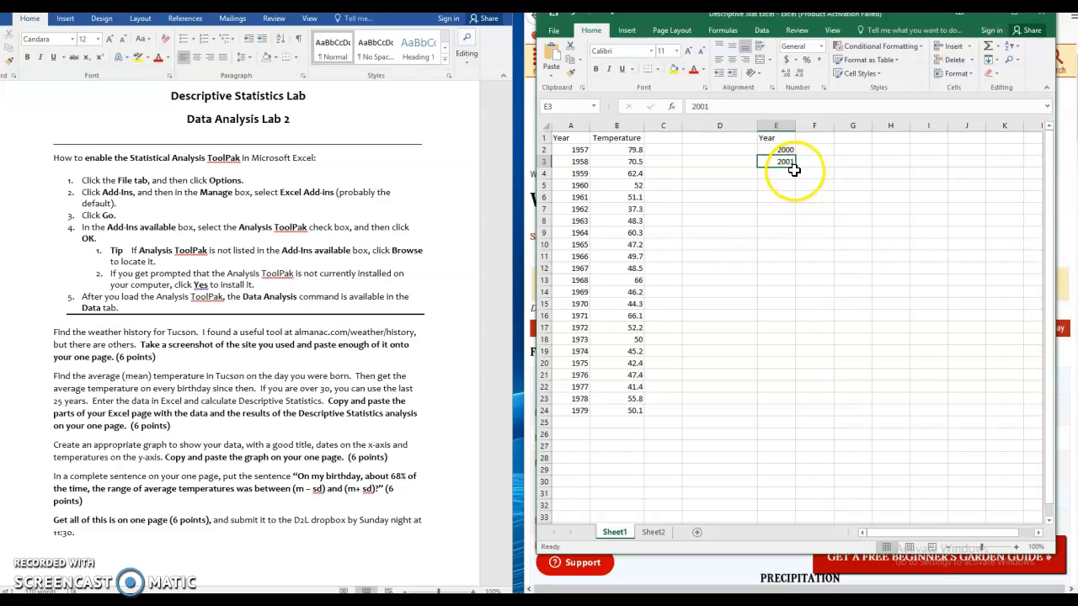
left_click_drag(794, 167, 791, 359)
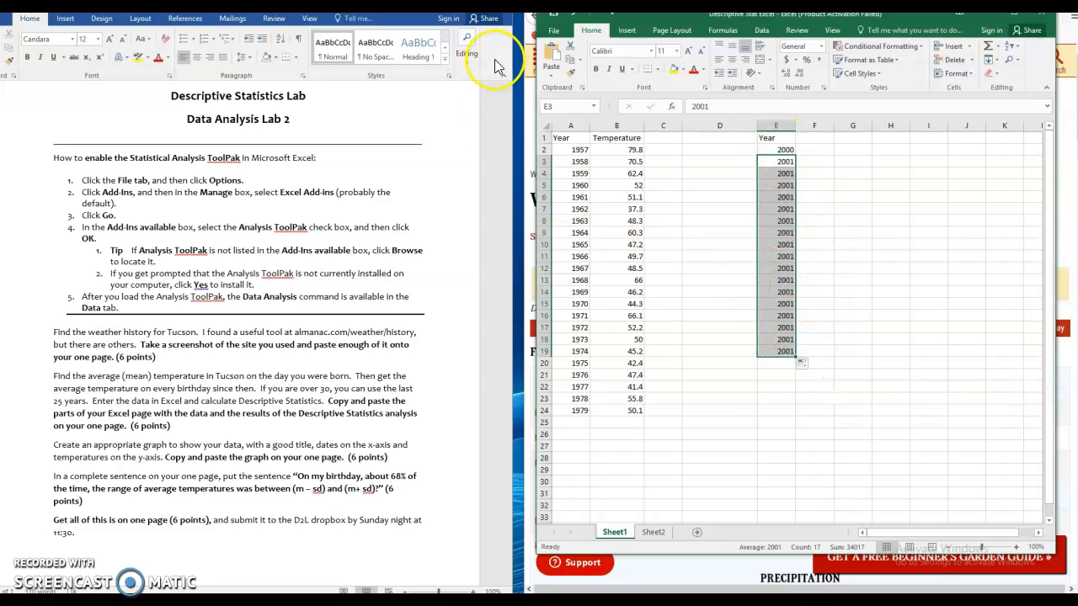
left_click(573, 15)
Fill the year series from cells E2:E3 down to 2020 in E22.
left_click(780, 150)
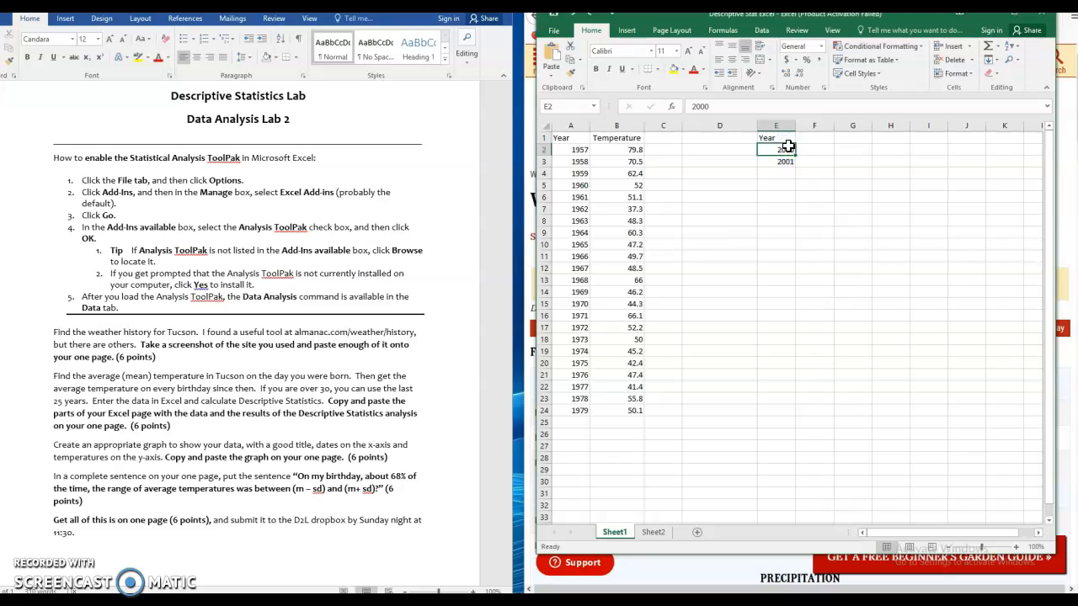
left_click_drag(788, 154, 793, 367)
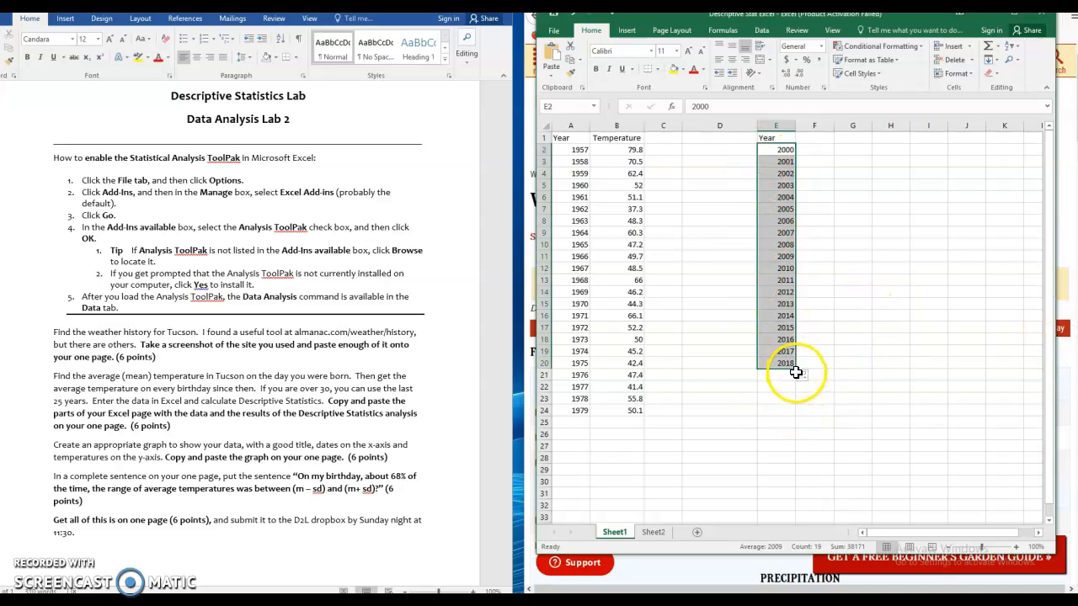
left_click_drag(797, 369, 796, 397)
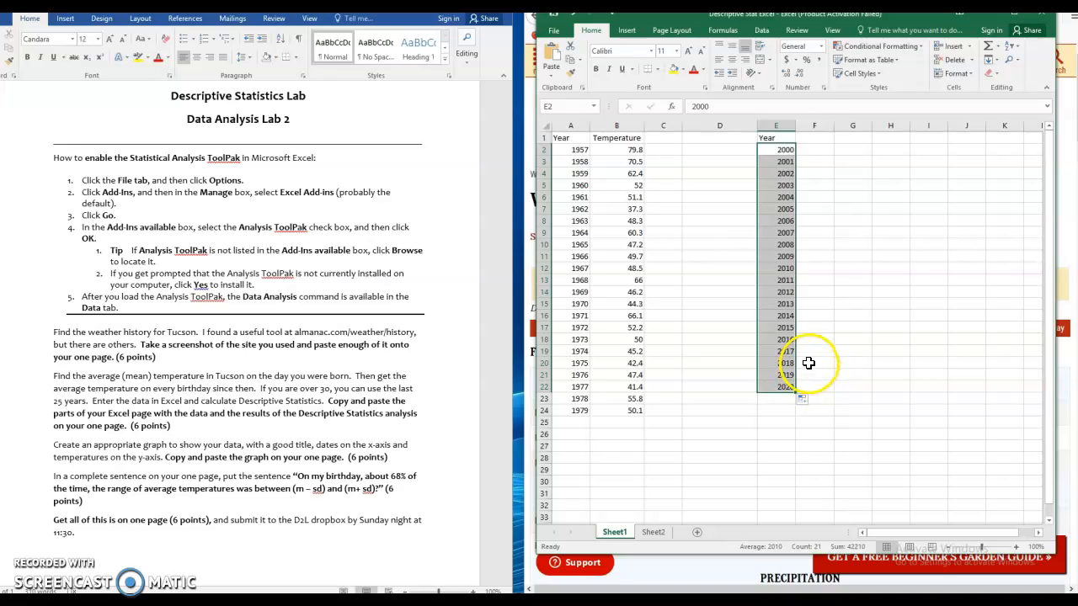
Delete the practice year cells E1:E23, shifting the remaining cells left.
left_click_drag(768, 138, 794, 398)
right_click(779, 337)
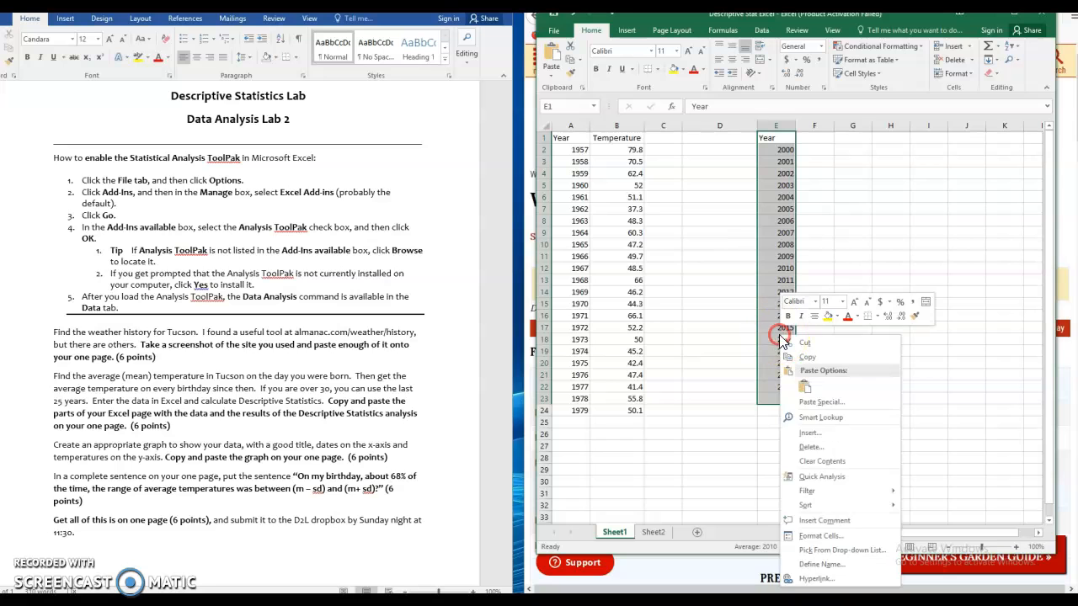
left_click(793, 343)
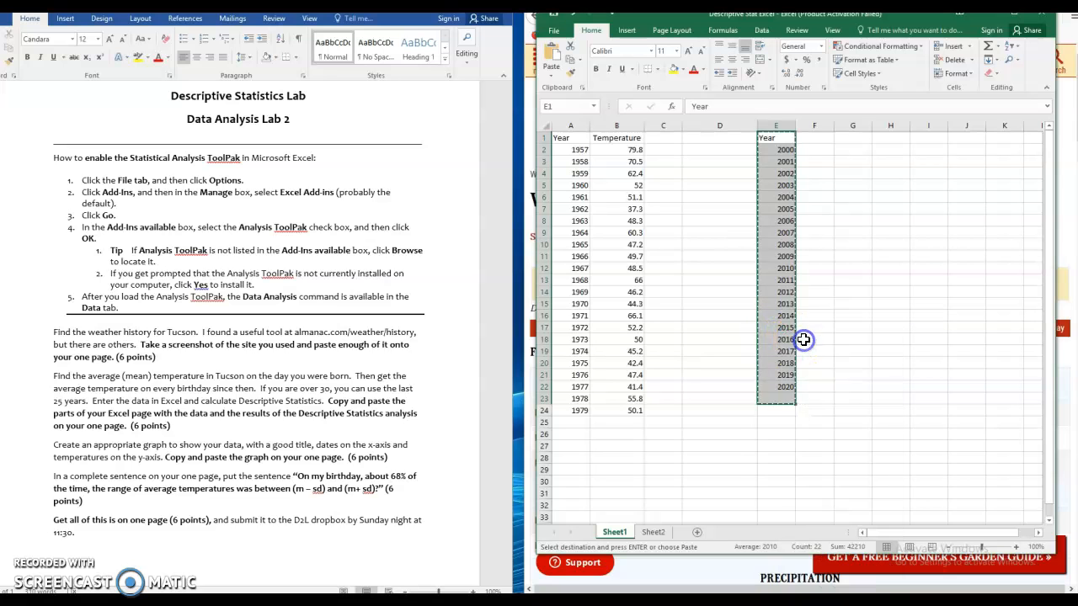
right_click(781, 292)
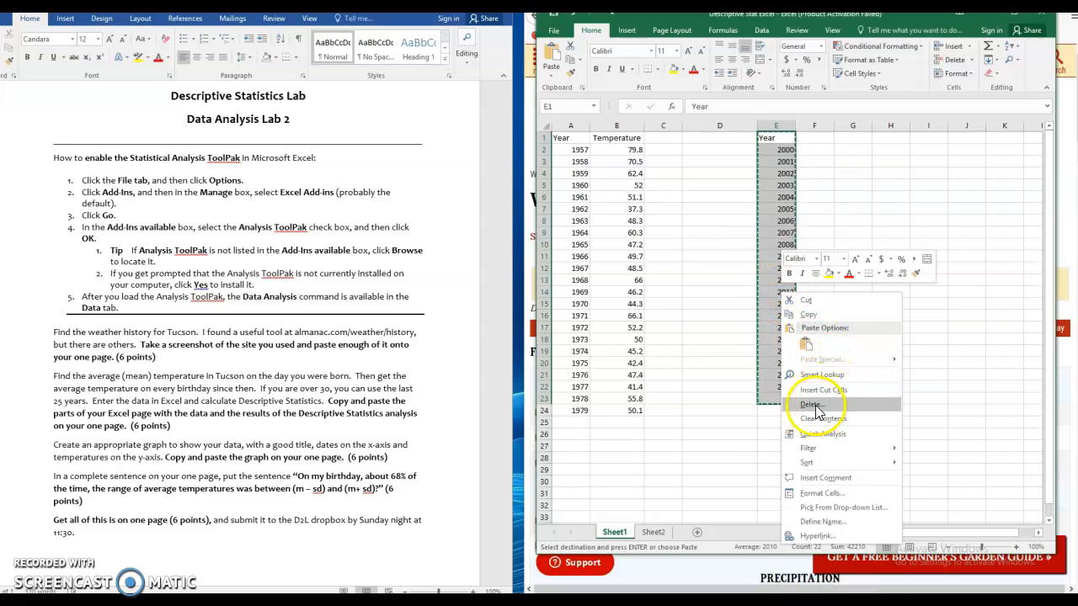
left_click(811, 404)
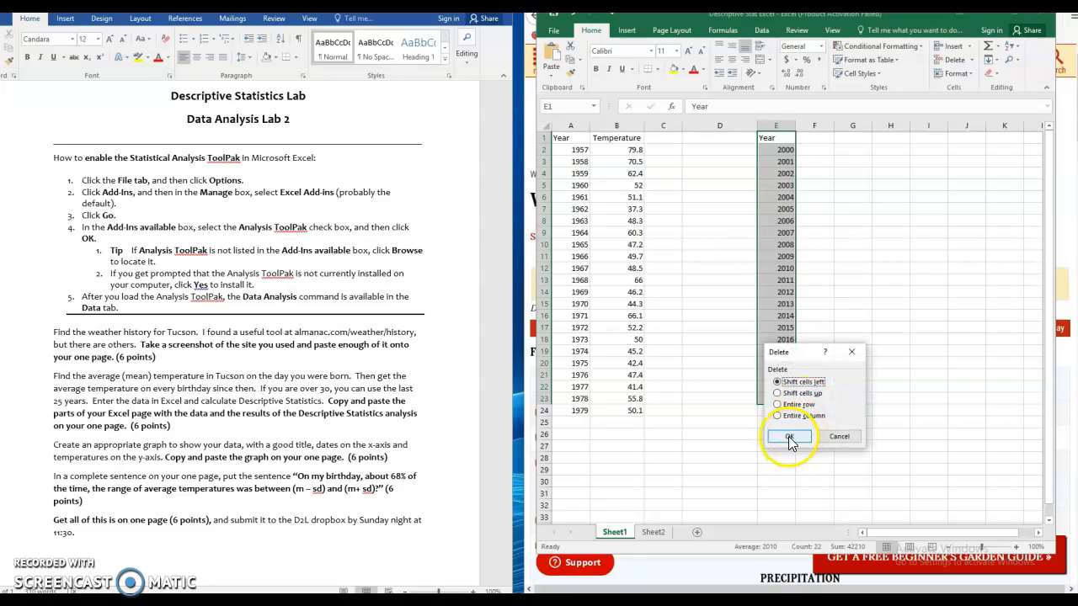
left_click(797, 434)
left_click(713, 421)
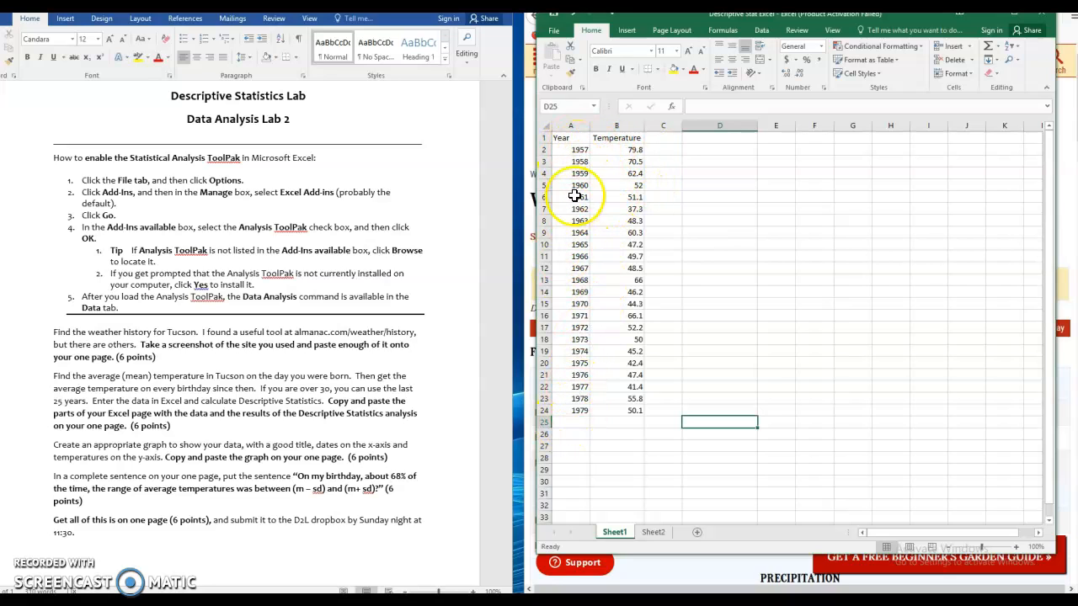
Start a Descriptive Statistics analysis with the temperatures in B2:B24 as the input range.
left_click_drag(620, 149, 631, 411)
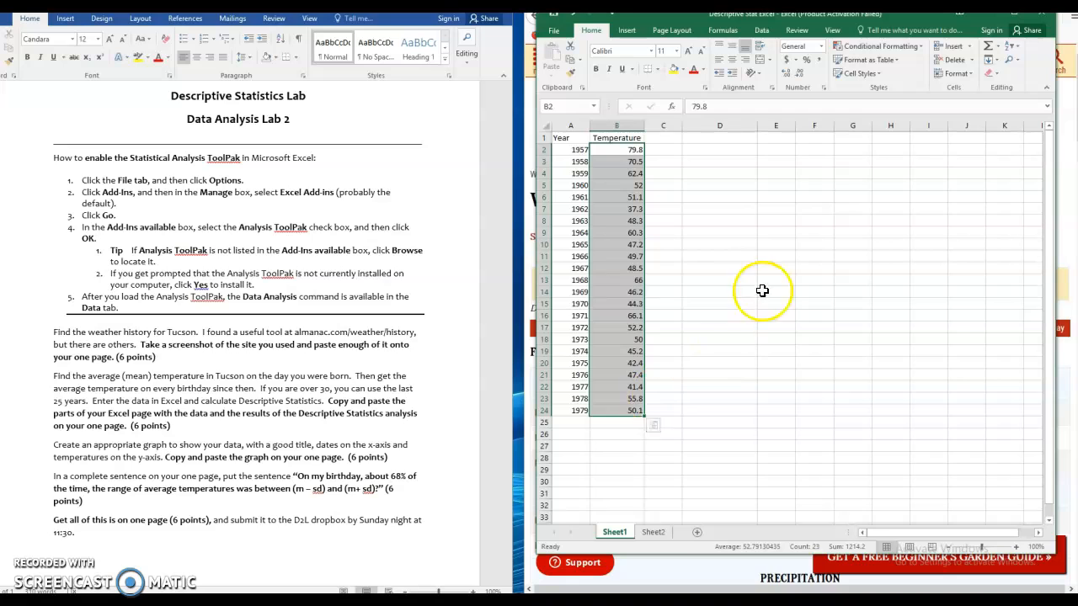
left_click(763, 32)
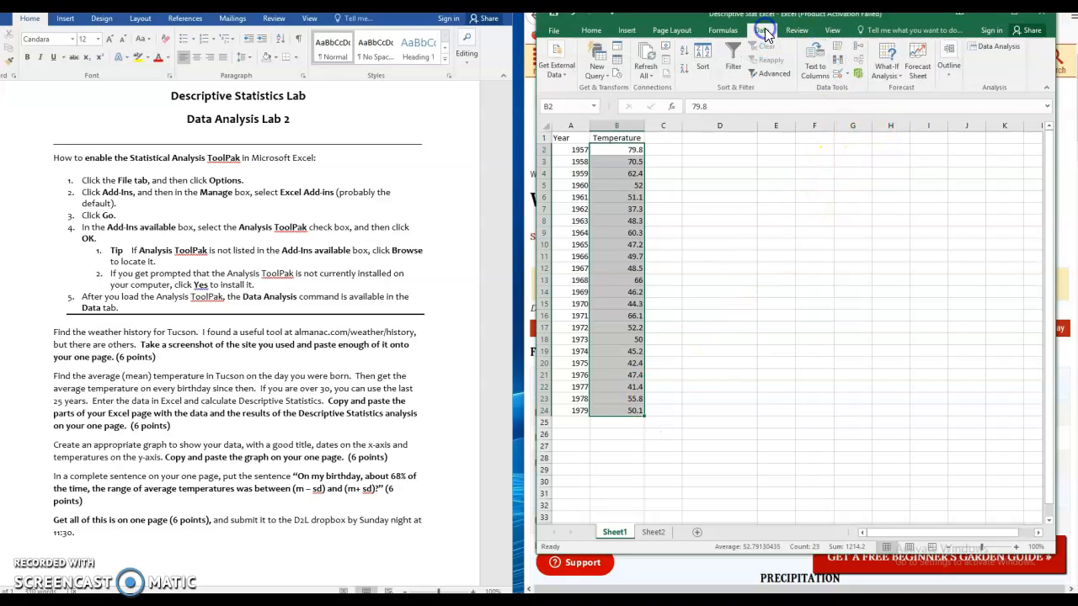
left_click(993, 47)
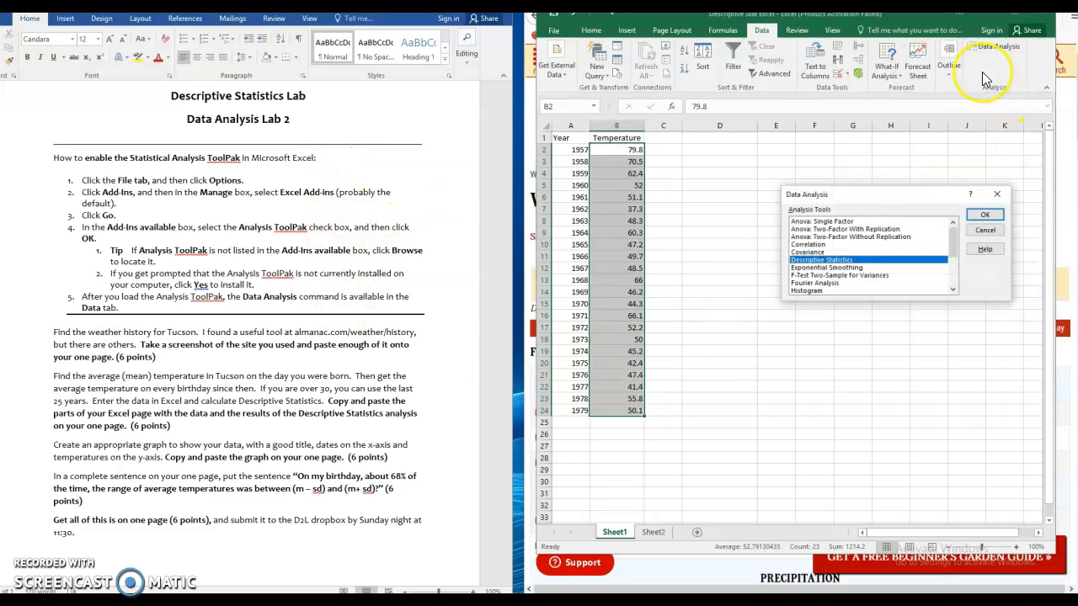
left_click(985, 216)
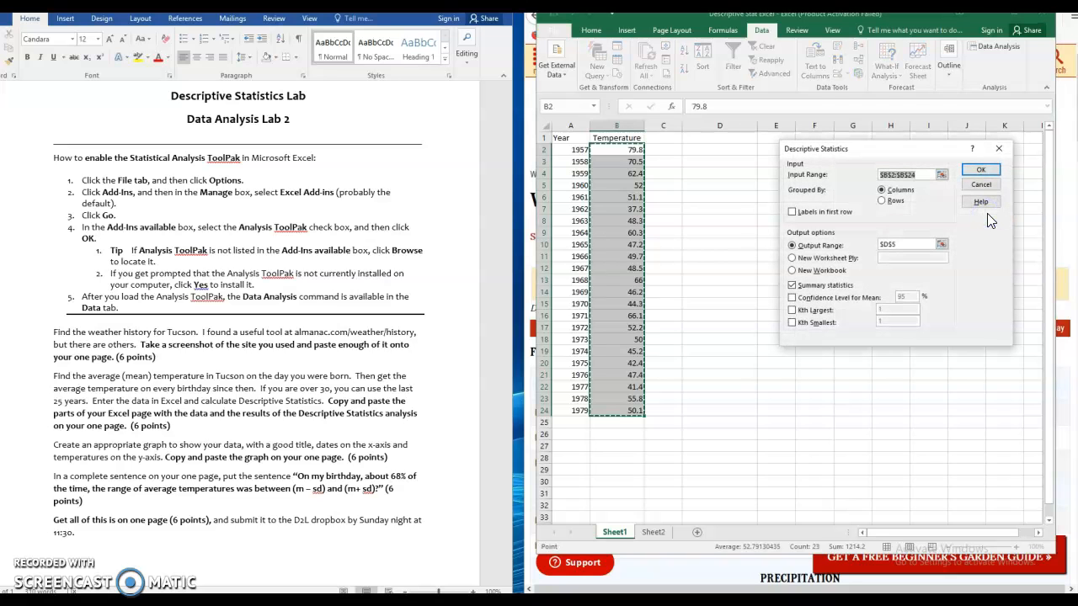
left_click(925, 176)
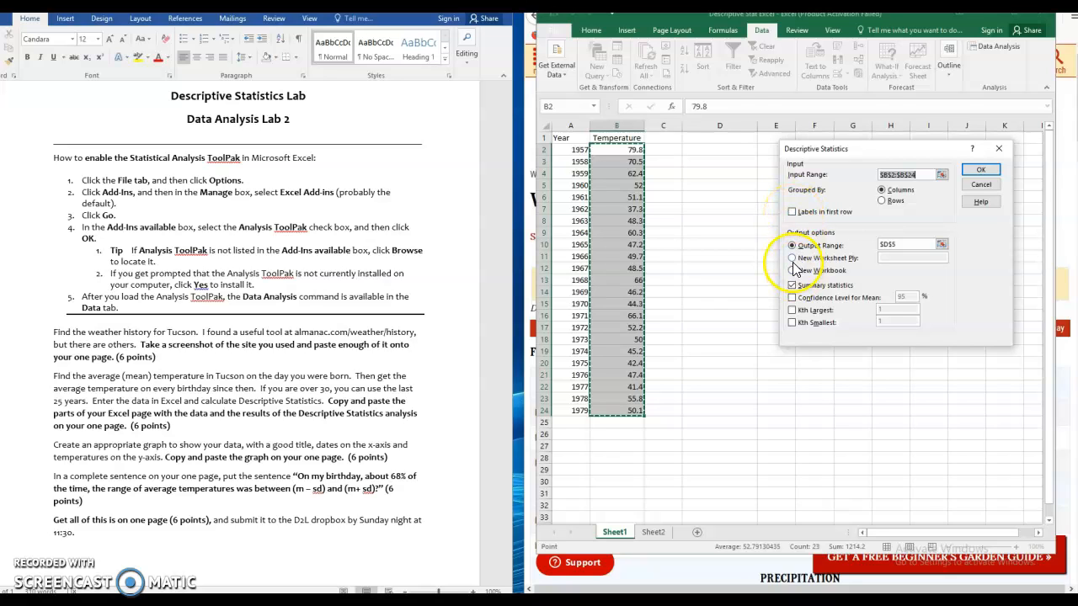
Set the analysis output range to cell E6 on the current sheet.
key("Return")
left_click(656, 534)
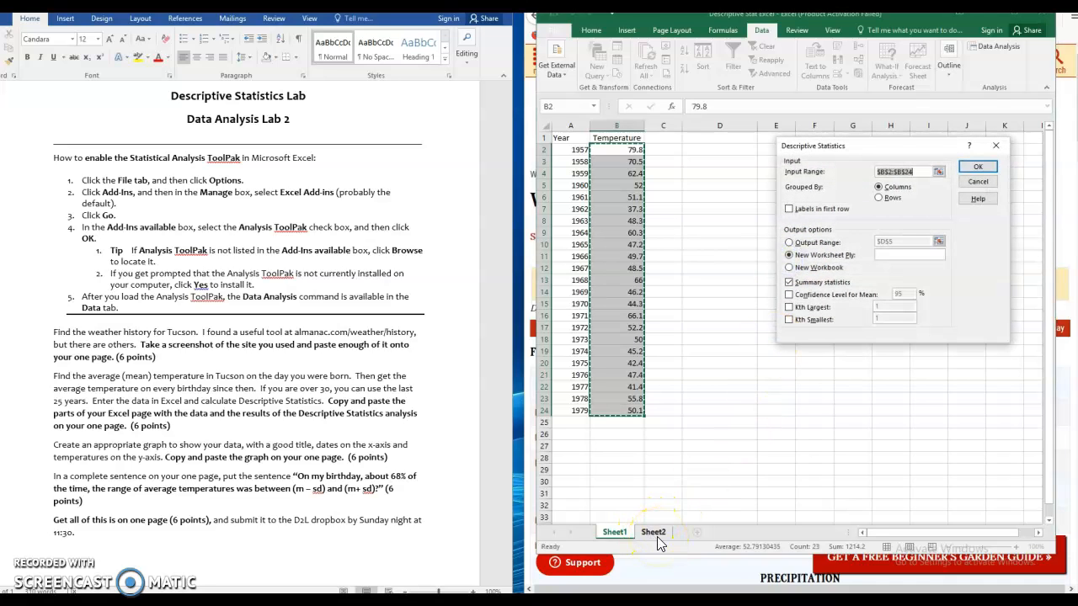
left_click(789, 242)
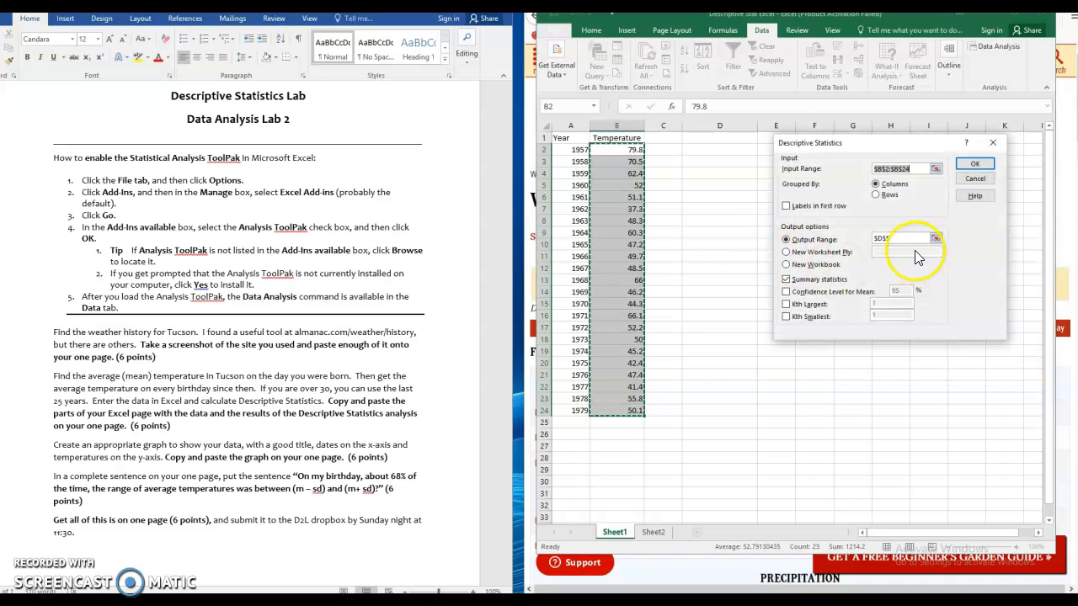
left_click(895, 242)
left_click_drag(891, 241, 867, 242)
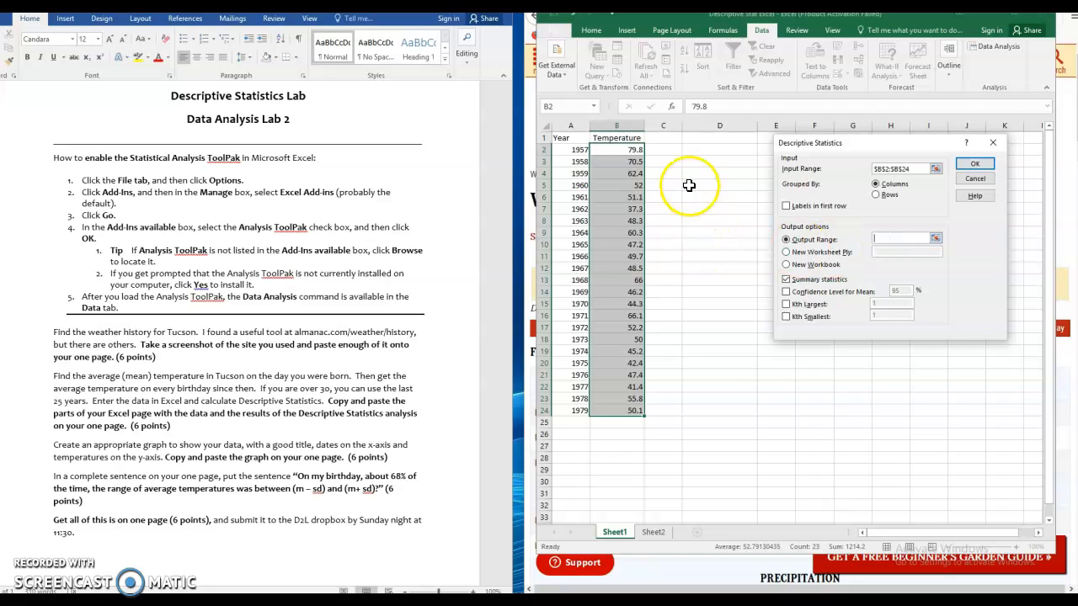
left_click(762, 197)
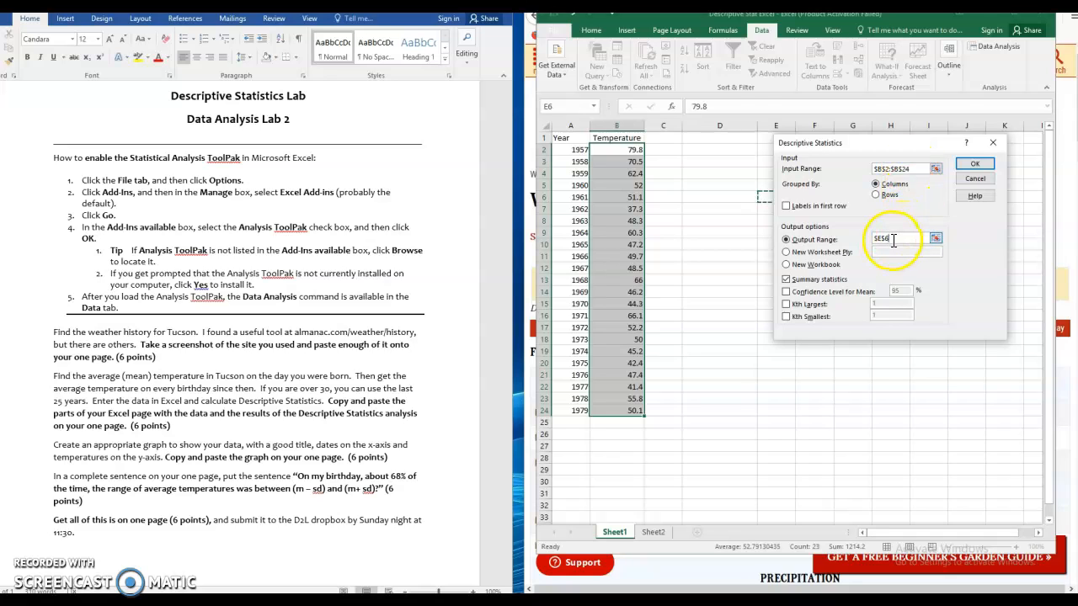
left_click_drag(894, 237, 861, 242)
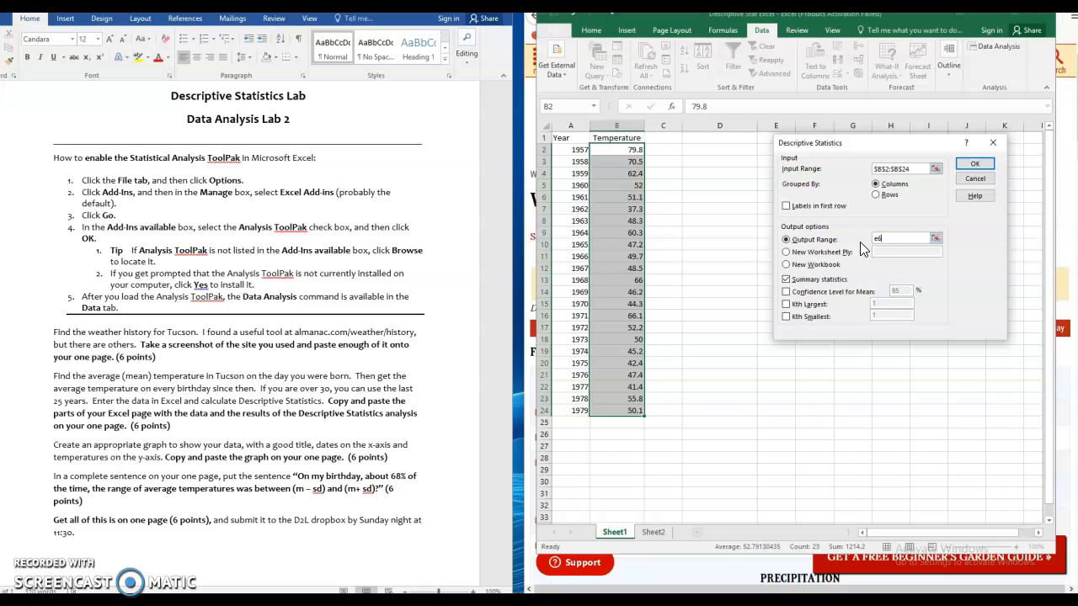
Run the analysis with summary statistics and fit column E's width to its labels.
left_click(785, 280)
left_click(972, 166)
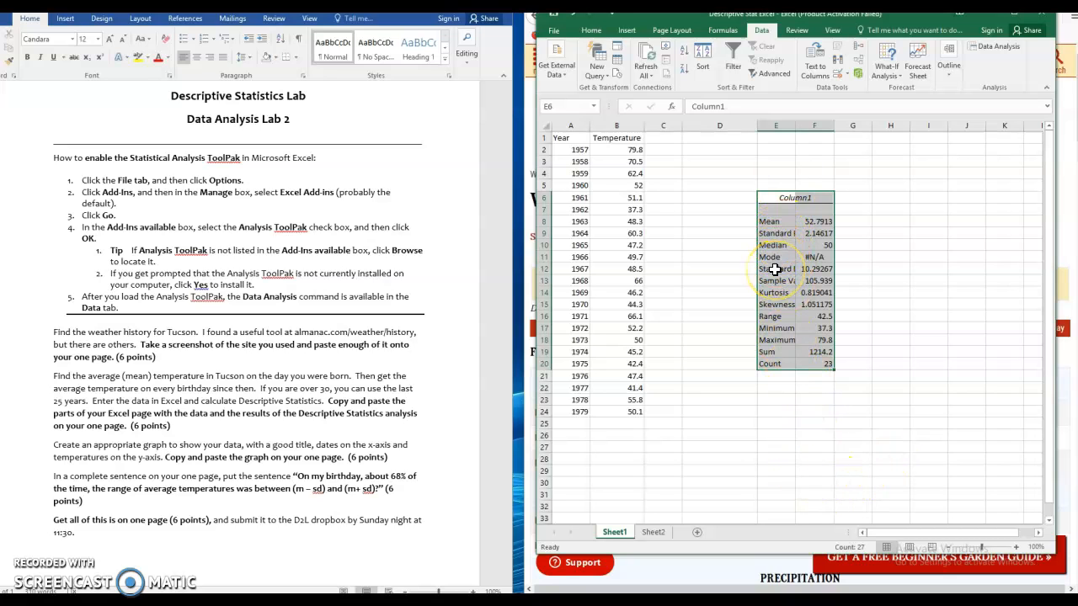
double_click(794, 124)
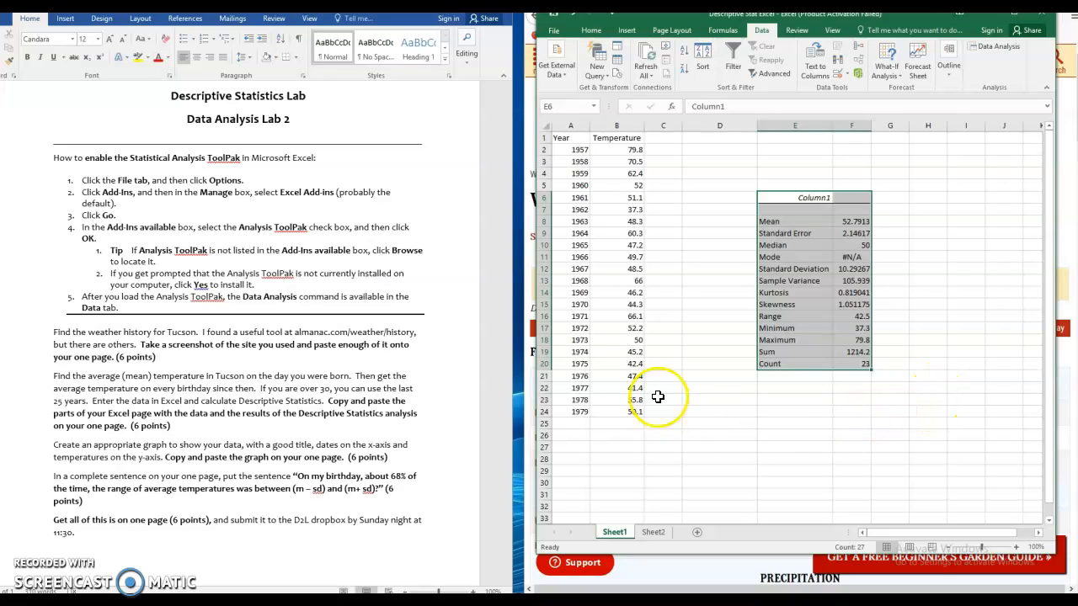
Copy the descriptive statistics results E6:F20 into the Word document Document4 below the weather screenshot, keeping source formatting.
right_click(790, 203)
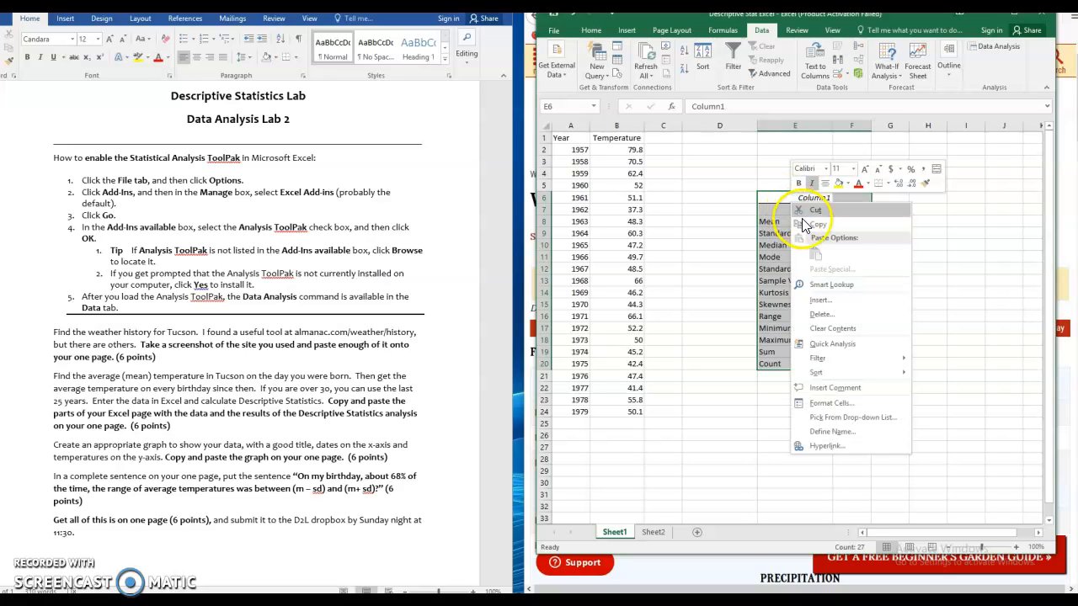
left_click(816, 223)
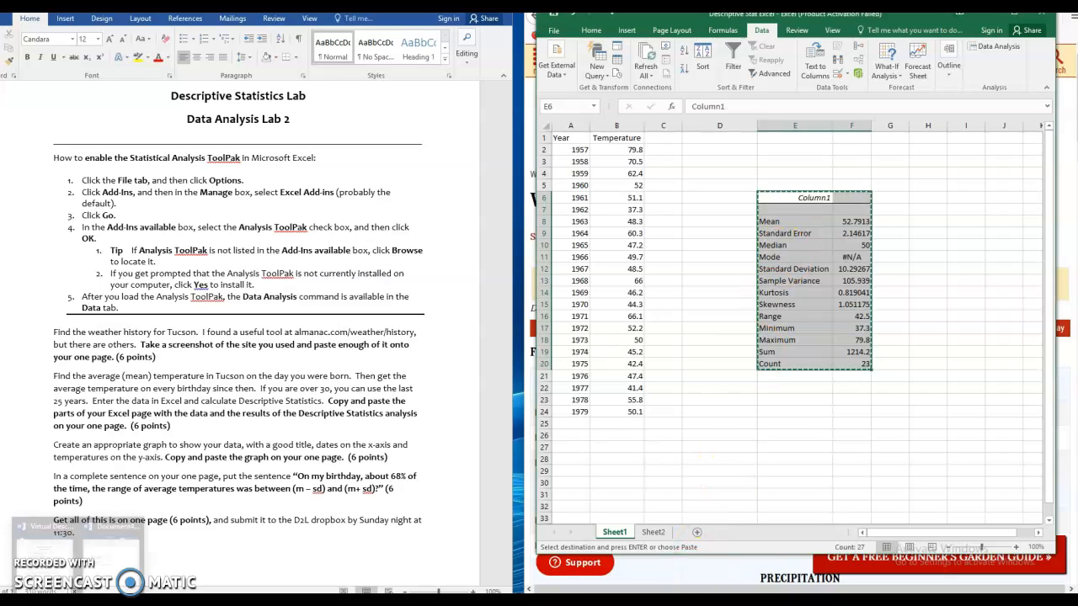
left_click(133, 580)
left_click(716, 270)
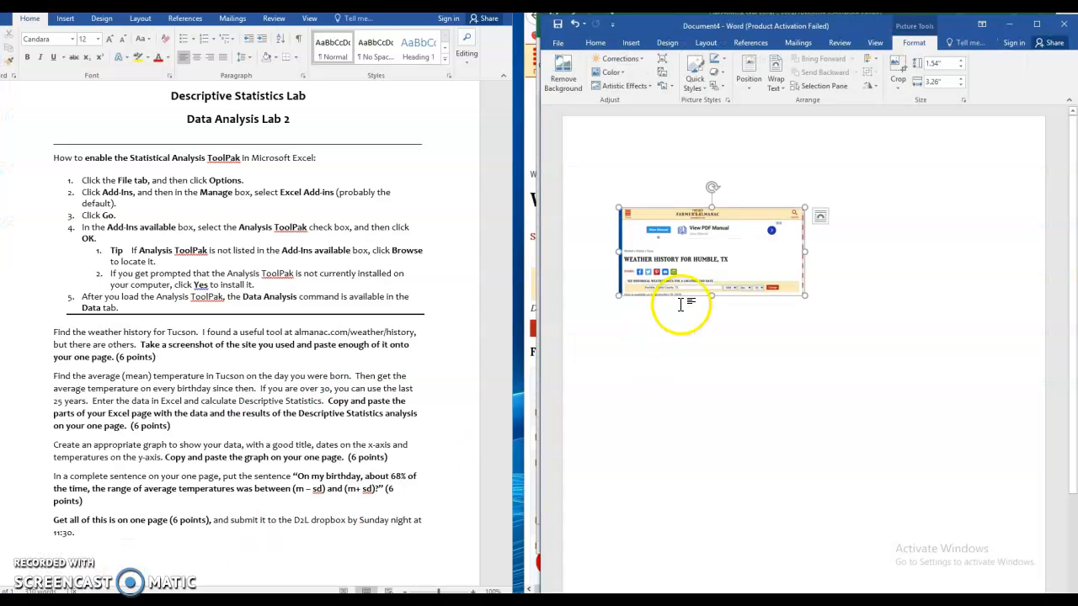
left_click(826, 298)
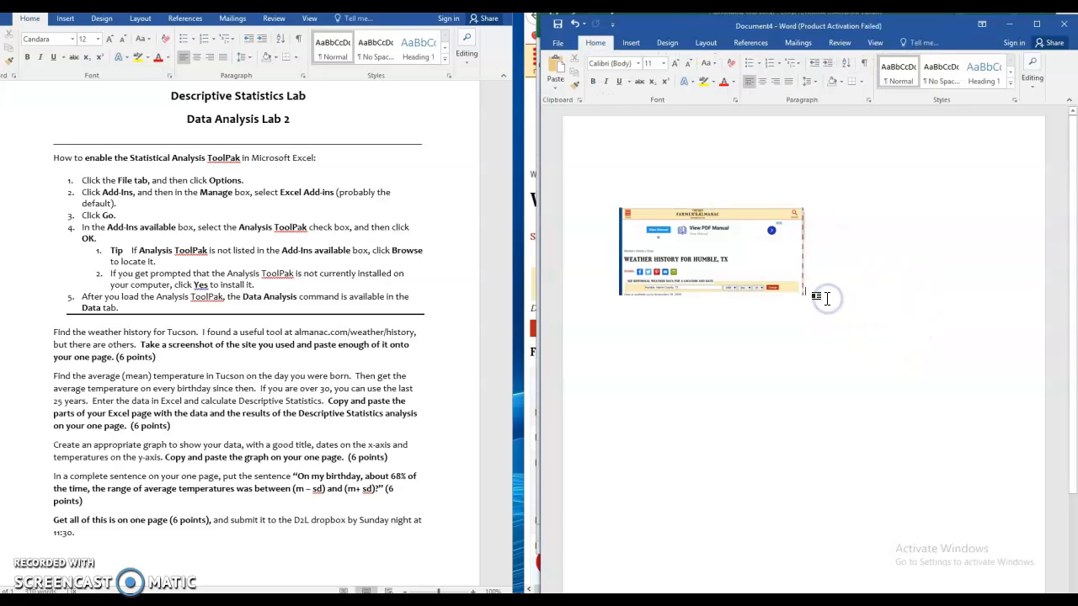
left_click(621, 307)
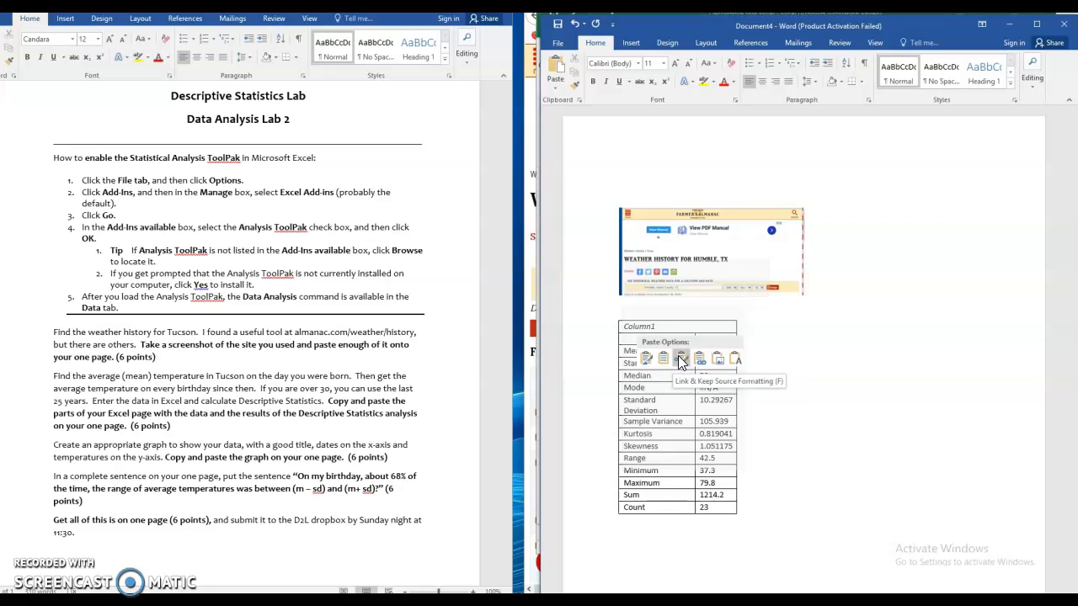
left_click(646, 361)
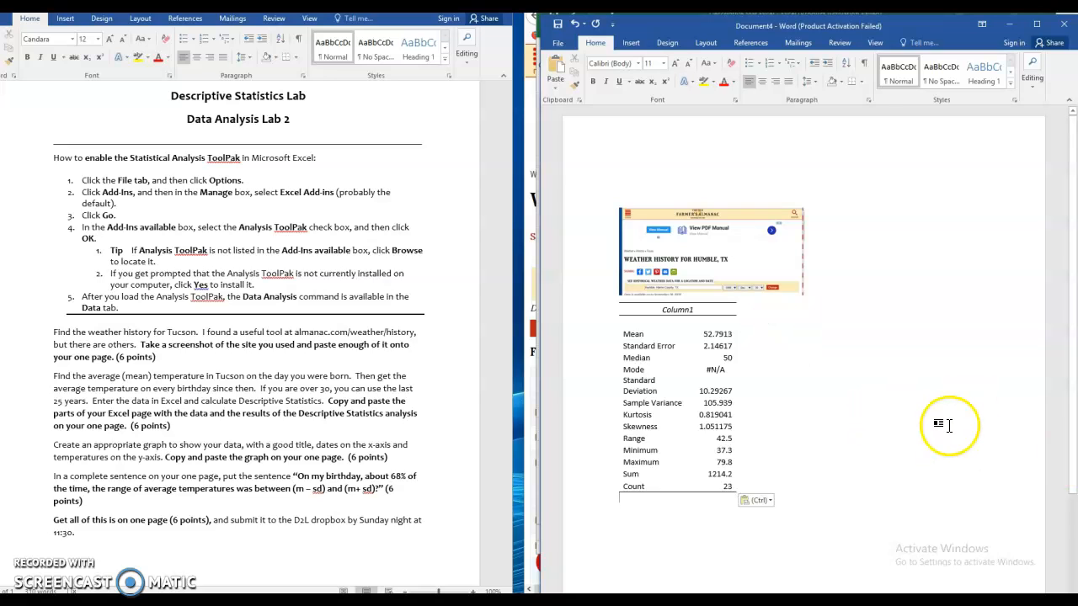
key("Return")
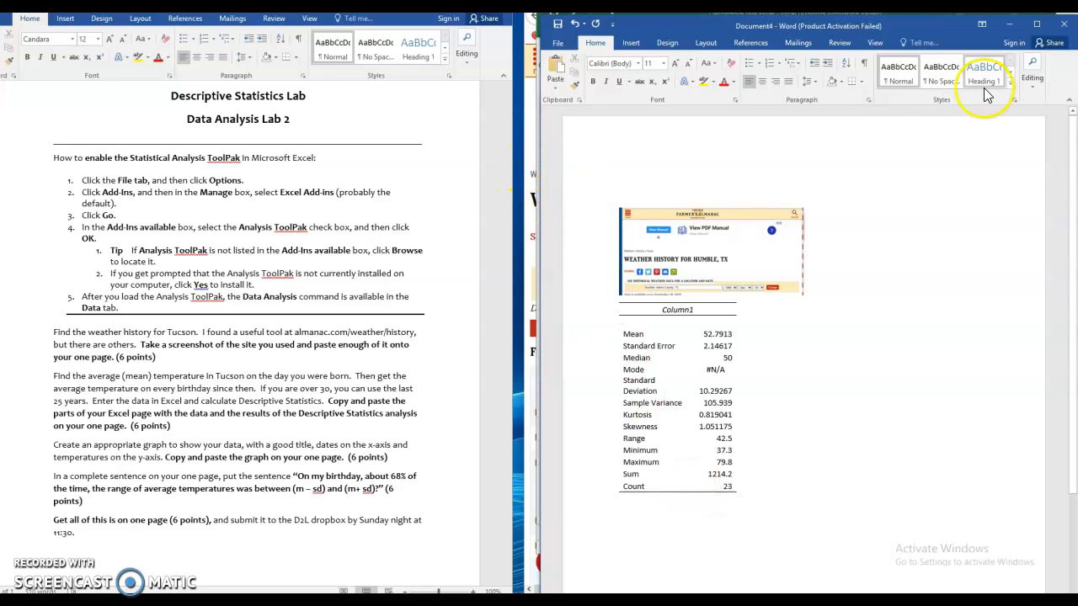
Return to the Excel workbook and copy the Year and Temperature data in A1:B24.
left_click_drag(958, 27, 938, 517)
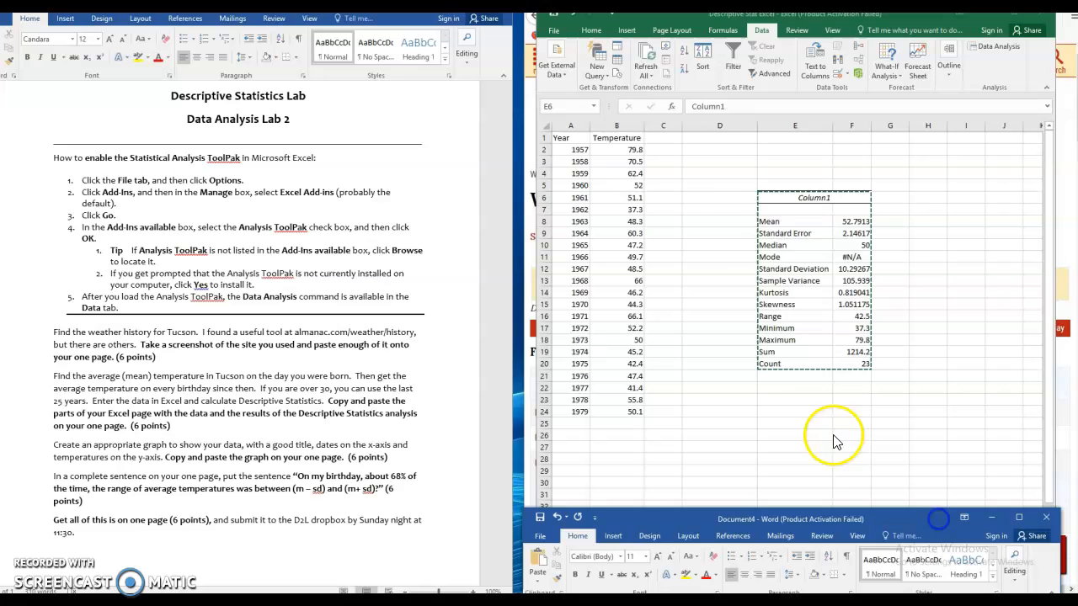
left_click(564, 139)
left_click_drag(559, 138, 628, 409)
right_click(609, 338)
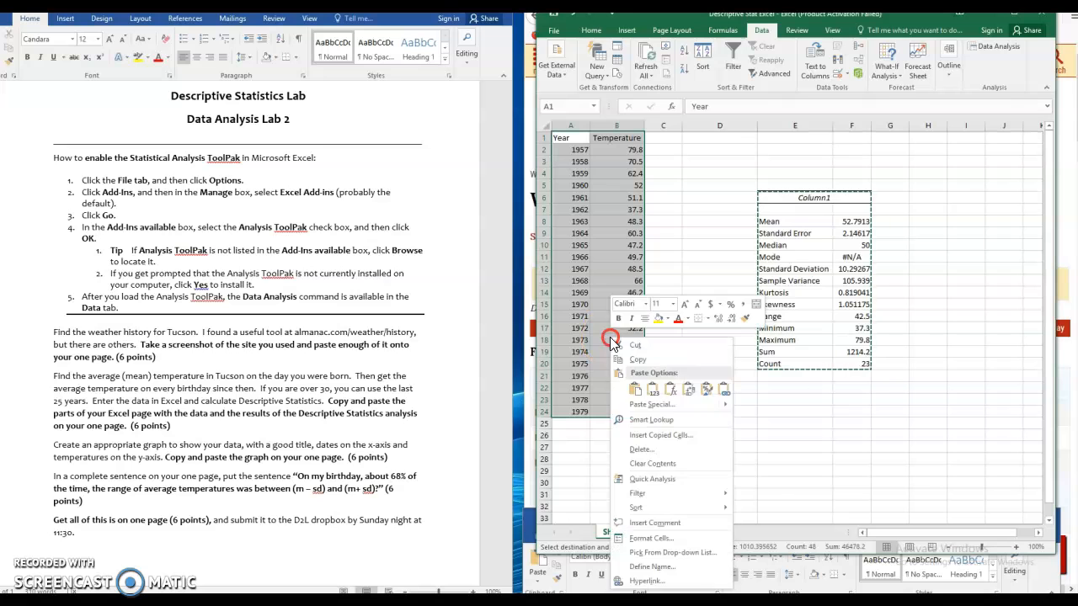
left_click(637, 360)
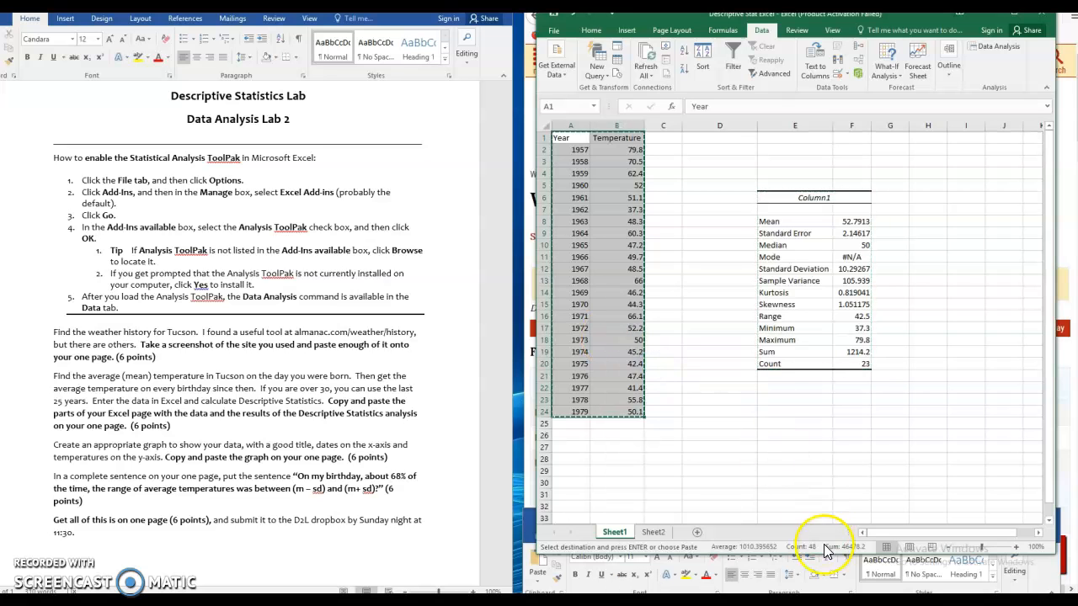
Switch to Document4 in Word and paste the year and temperature data below the statistics table using destination styles.
left_click(532, 500)
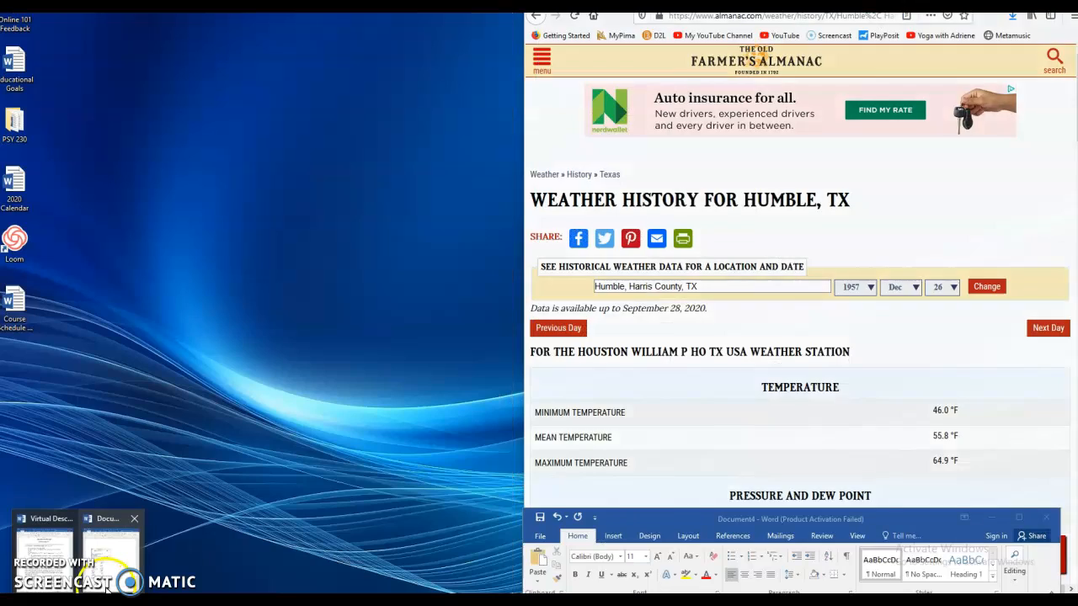
left_click(111, 543)
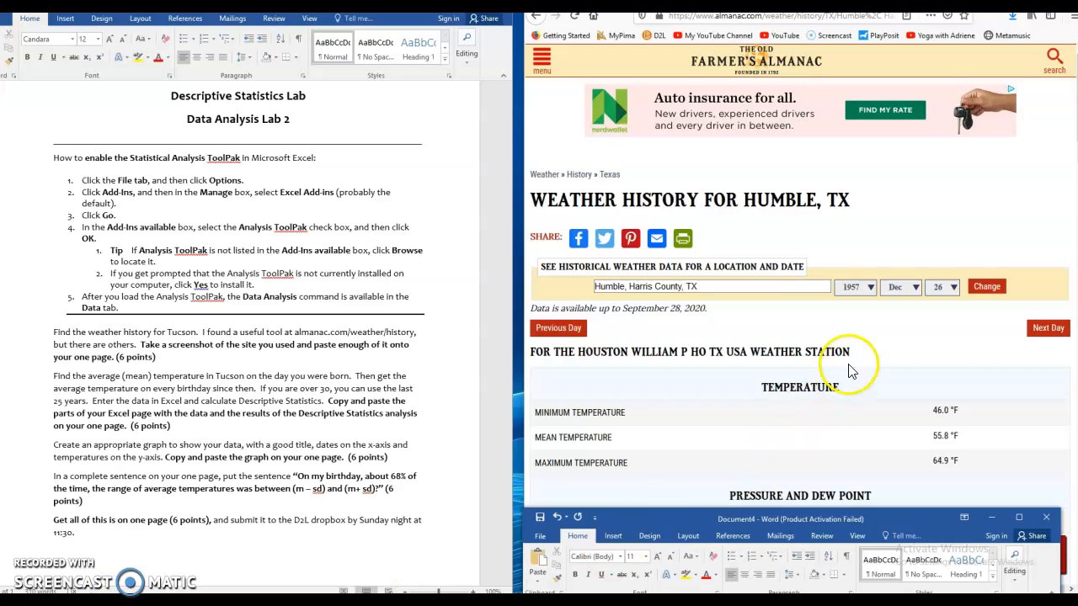
left_click_drag(686, 522, 686, 22)
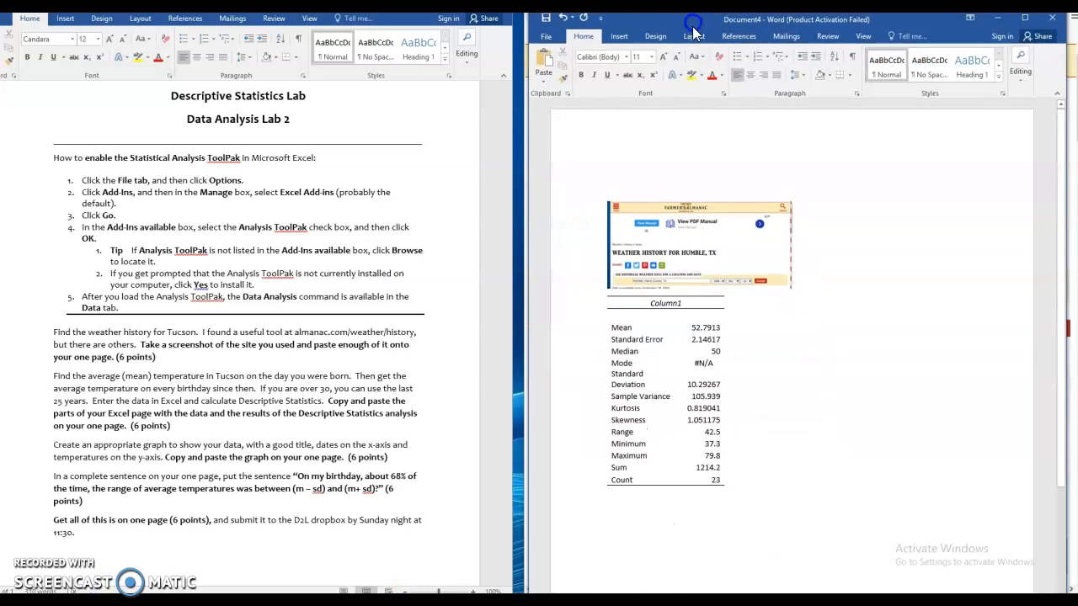
right_click(607, 509)
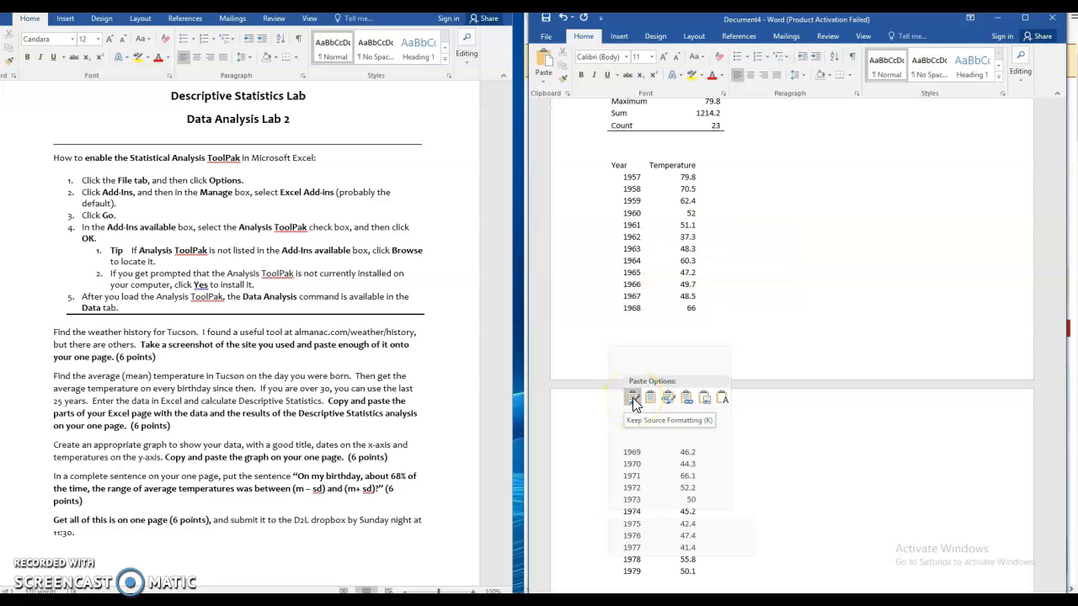
left_click(649, 400)
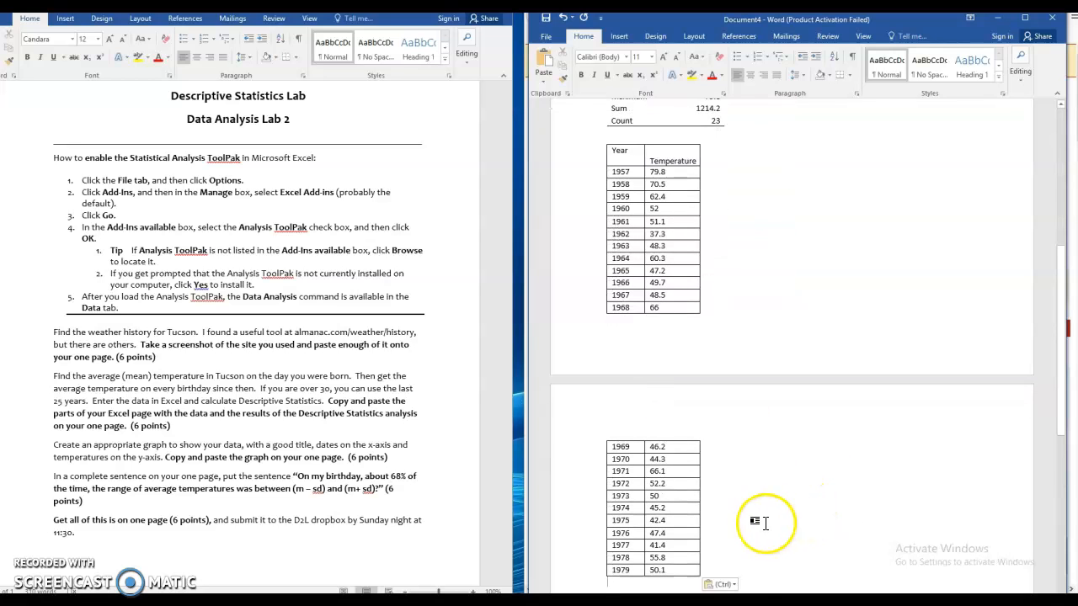
left_click(804, 579)
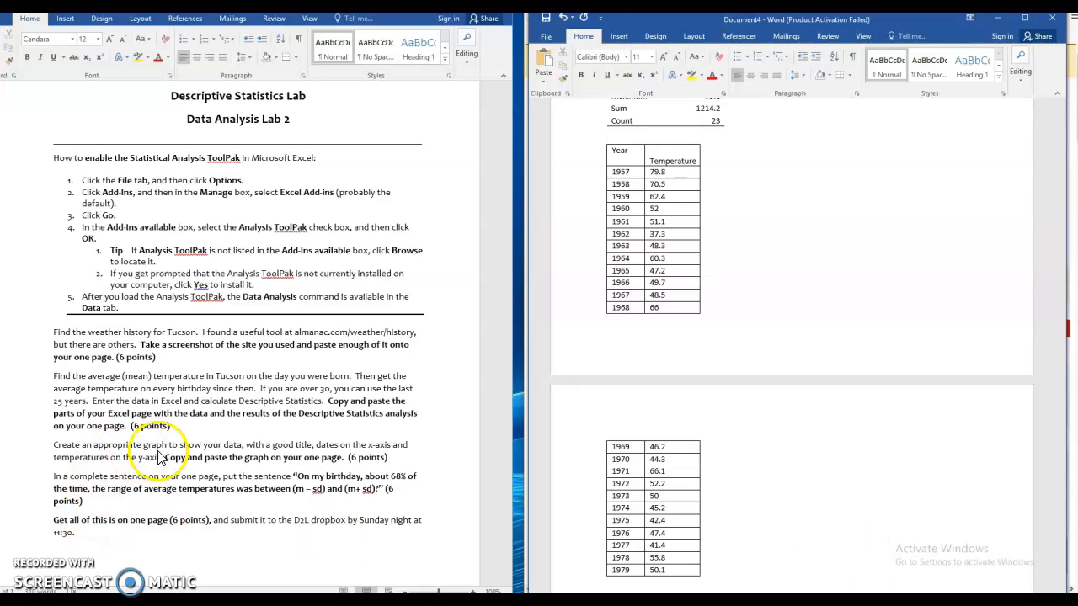
Minimize Document4 and switch back to the Descriptive Stat Excel workbook.
left_click(996, 24)
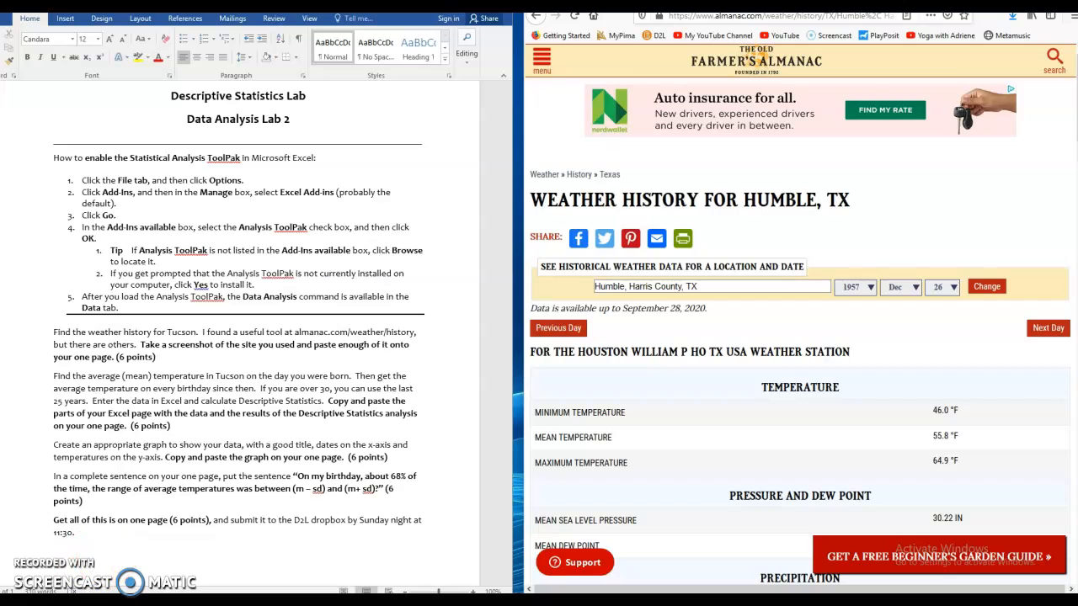
left_click(111, 600)
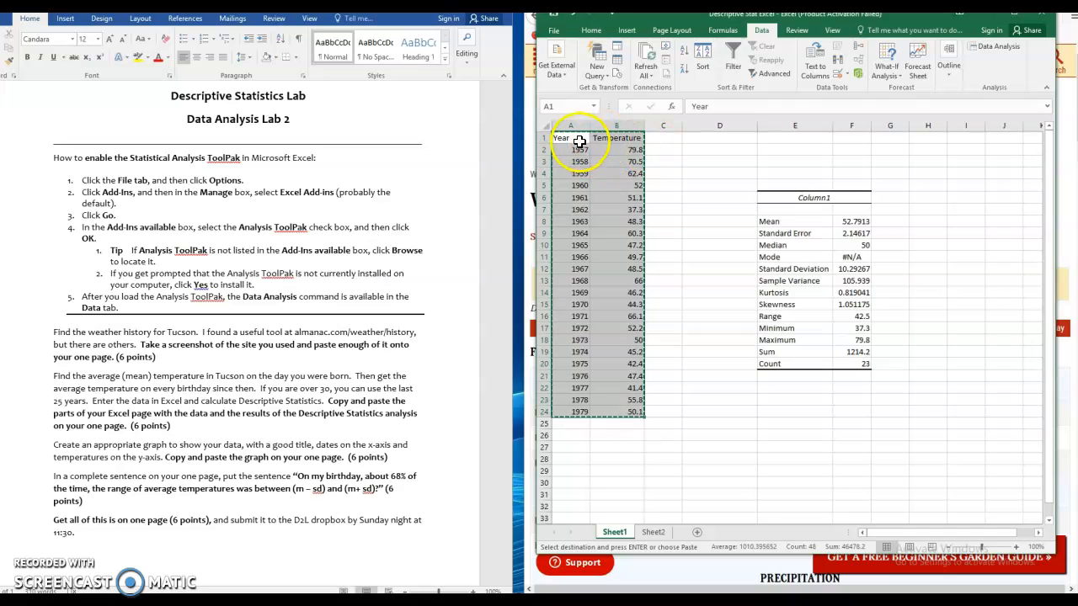
Insert a recommended line chart of the Year and Temperature data in A1:B24 and move it below the statistics table.
left_click_drag(569, 139, 614, 355)
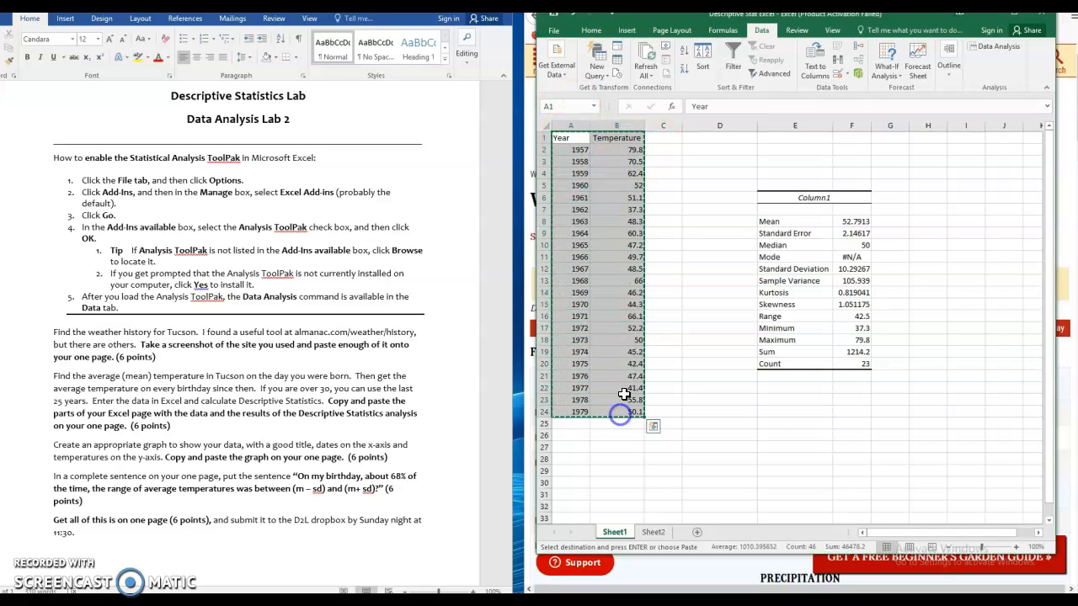
left_click(625, 31)
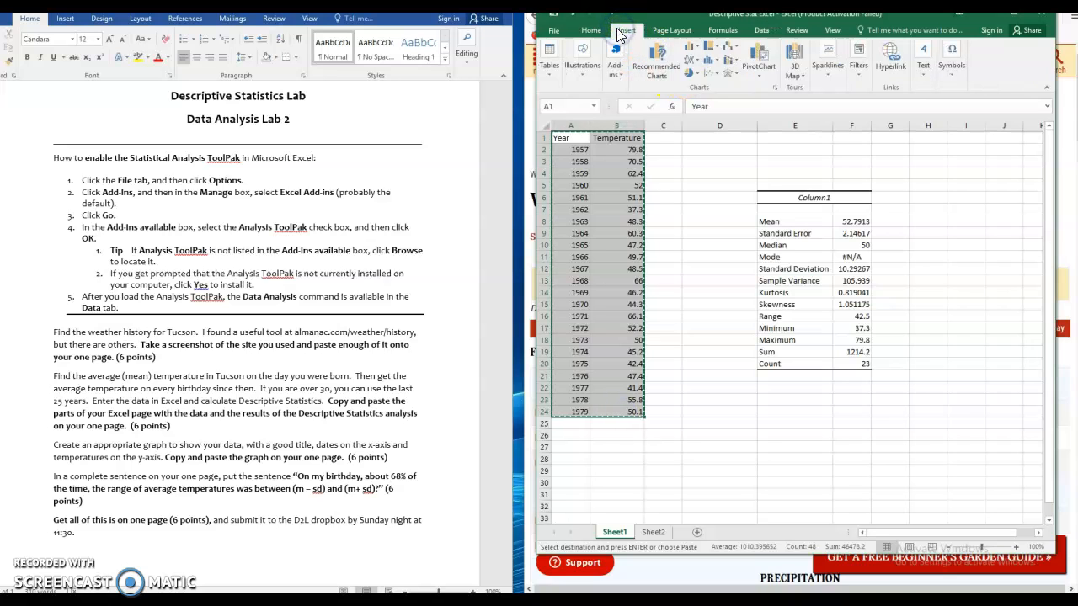
left_click(658, 68)
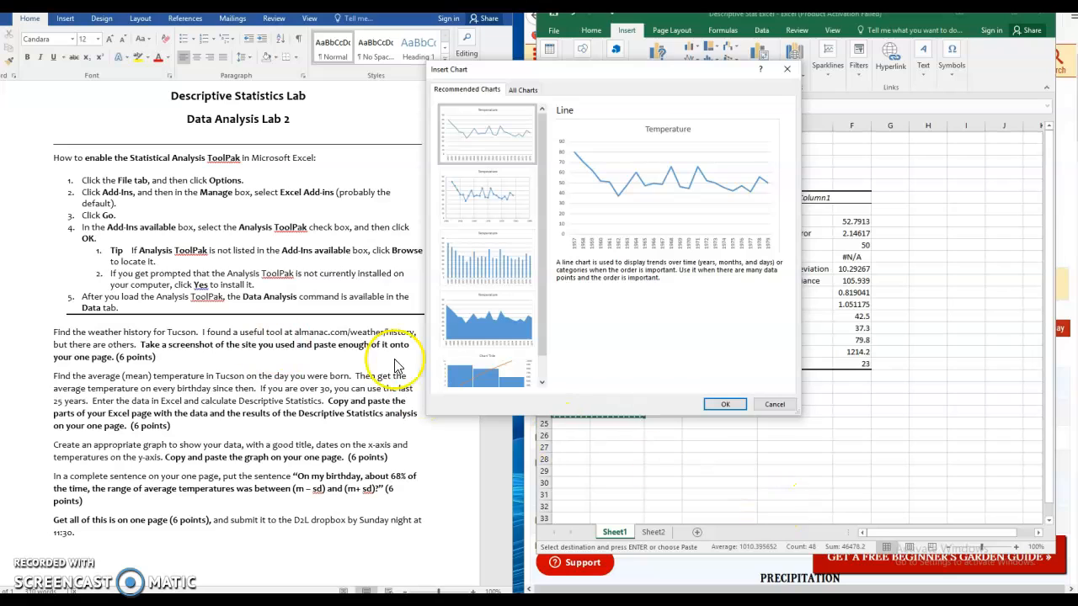
left_click(467, 381)
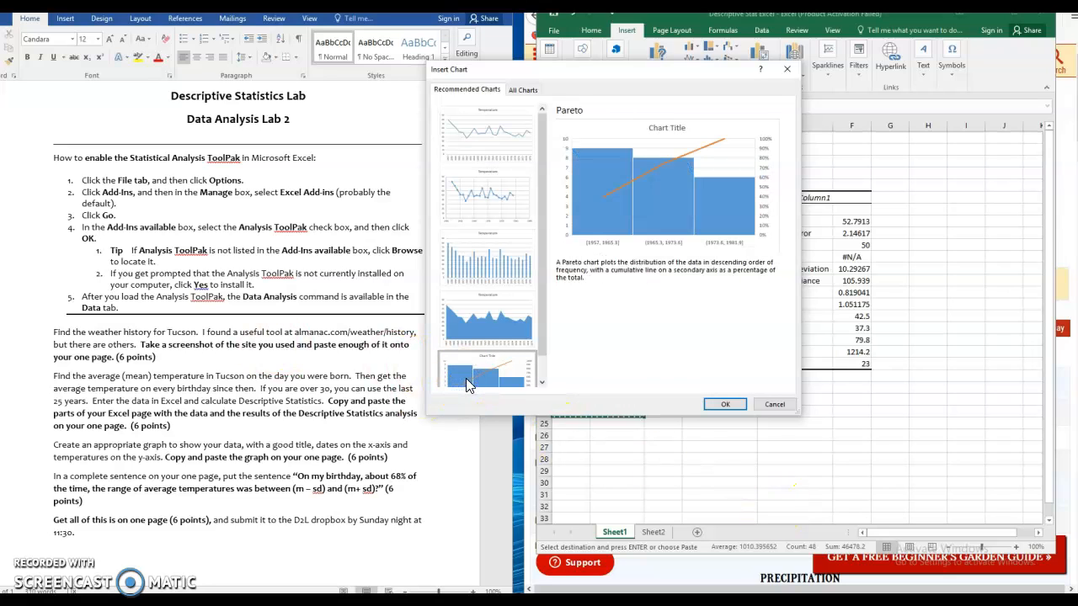
left_click(485, 335)
left_click(485, 279)
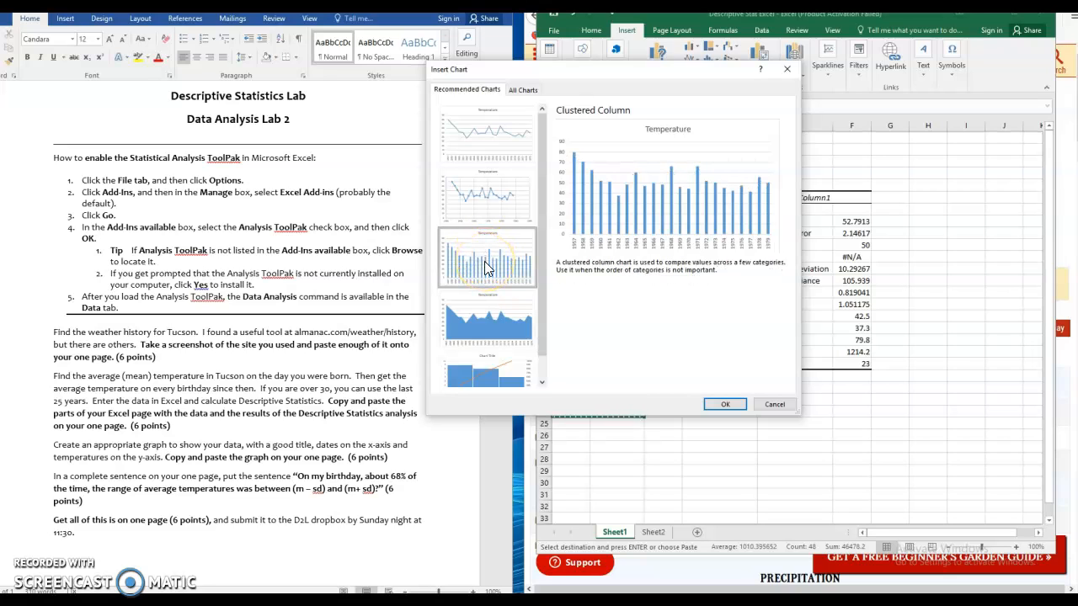
left_click(481, 196)
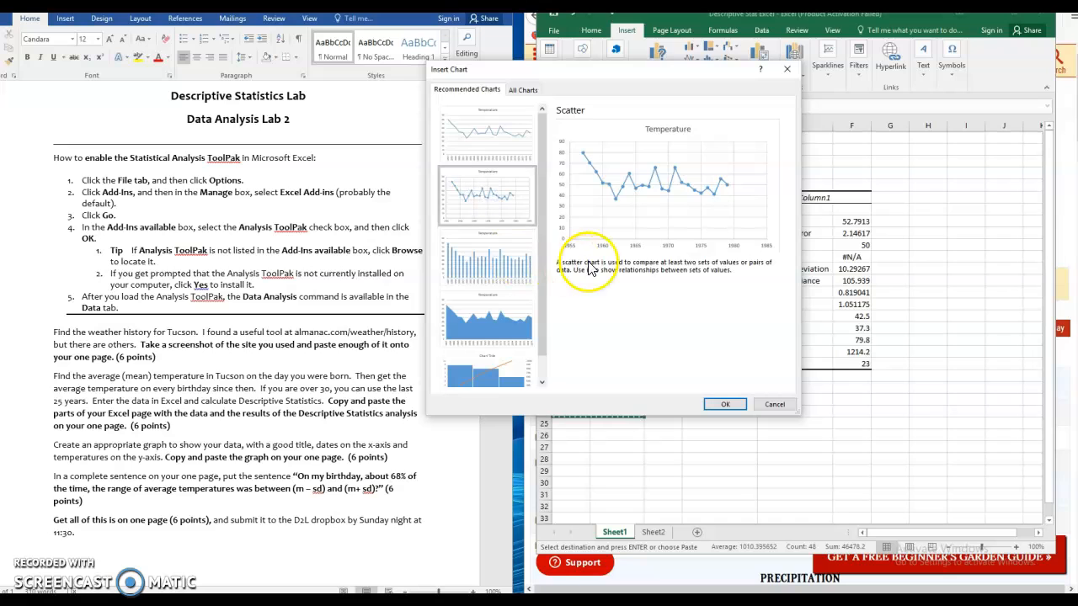
left_click(486, 139)
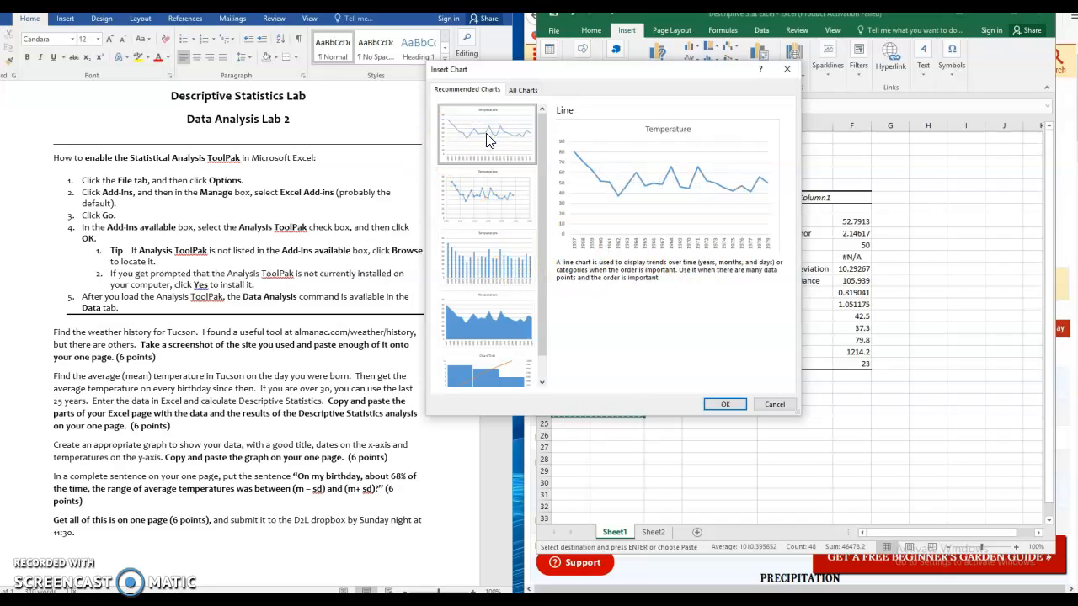
left_click(724, 404)
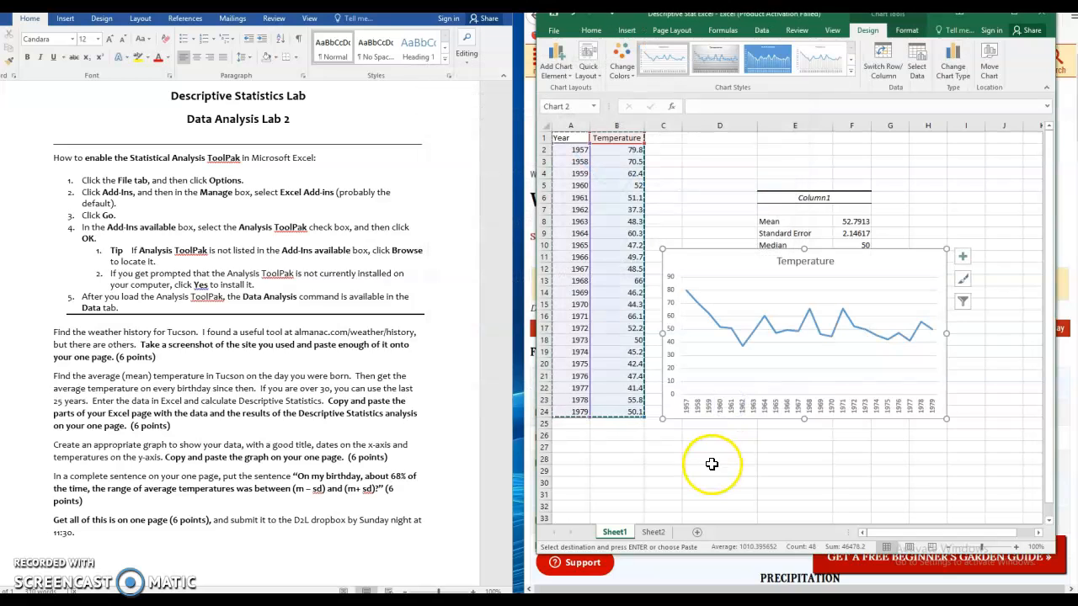
left_click_drag(724, 248, 730, 377)
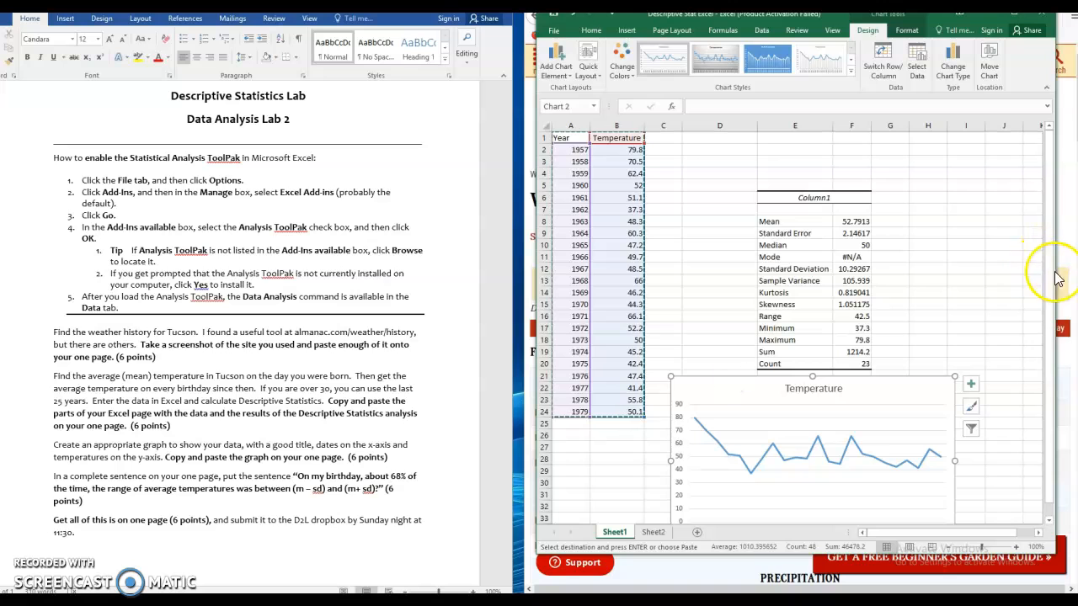
Change the chart title to "...Temperature..." by adding placeholder dots before and after the existing word.
scroll(1061, 425, "down", 1)
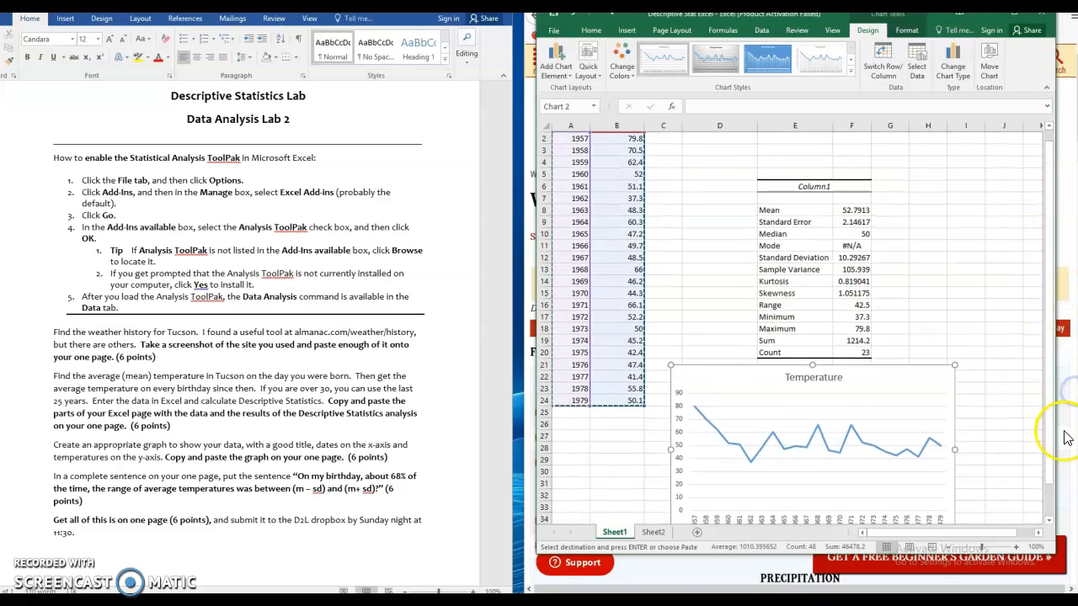
left_click(811, 377)
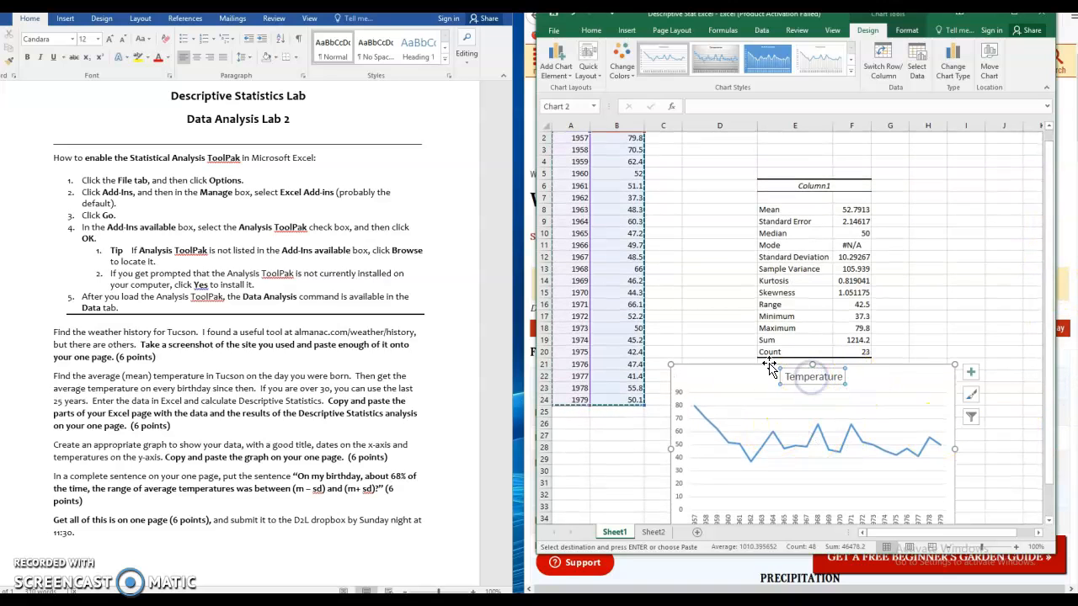
left_click(784, 381)
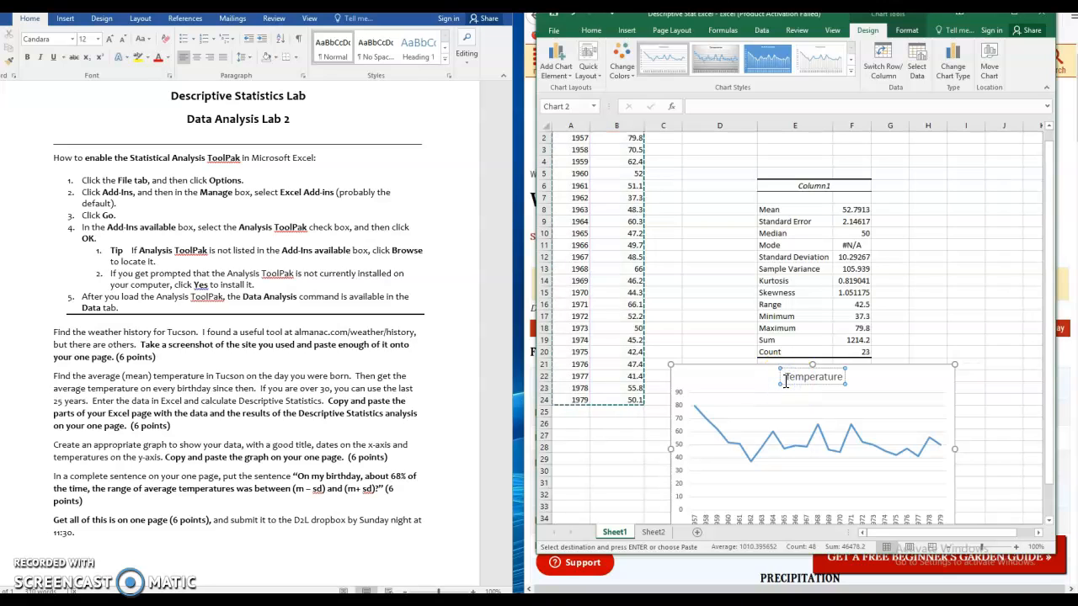
type("...")
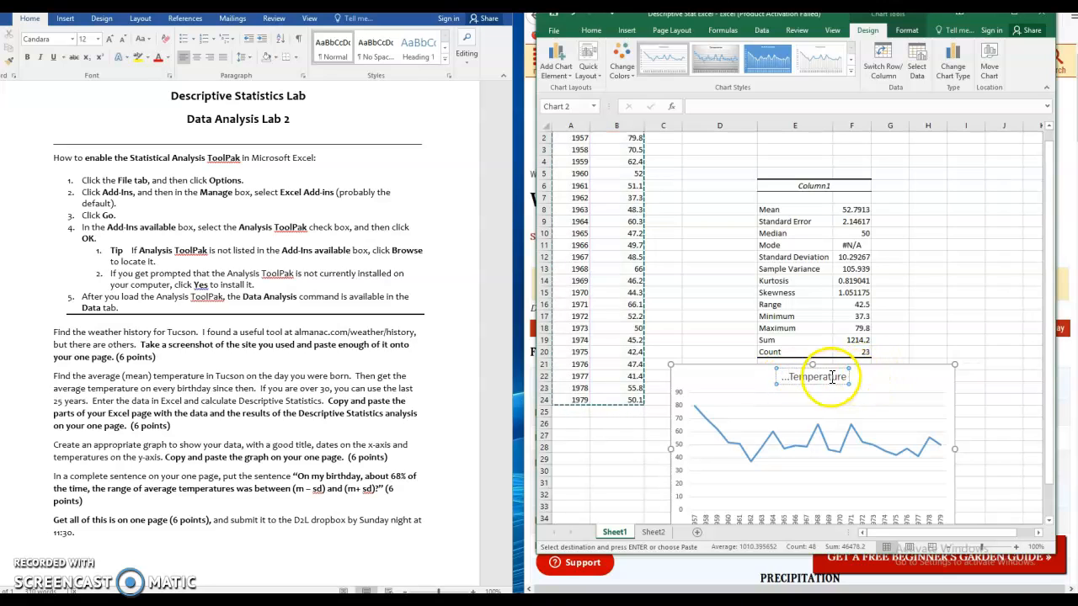
left_click(846, 376)
type("...")
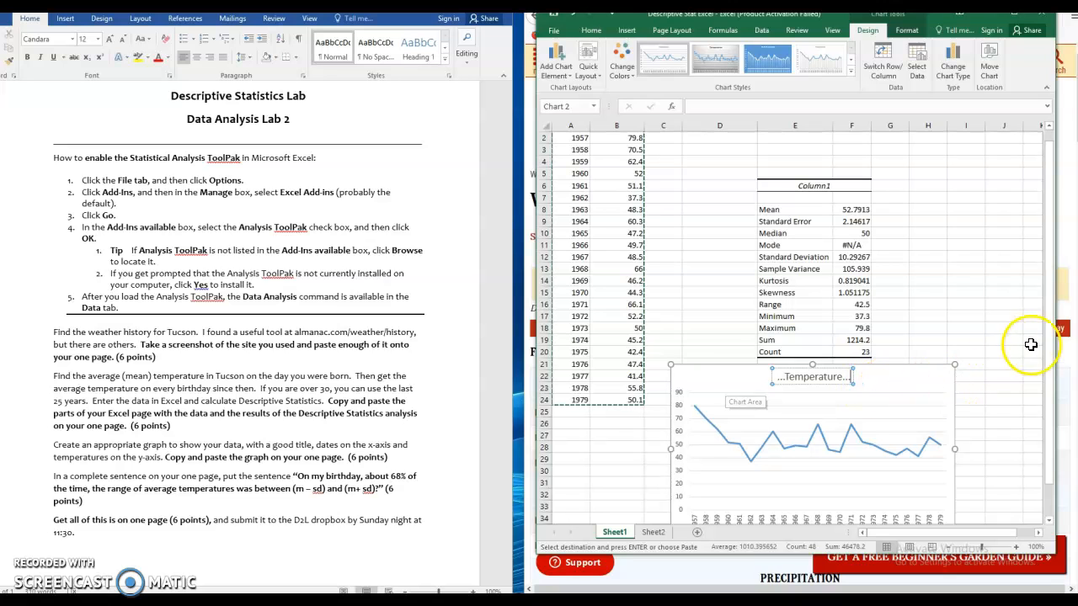
Add axis titles to the temperature chart and name the horizontal axis "Year".
scroll(1052, 433, "down", 1)
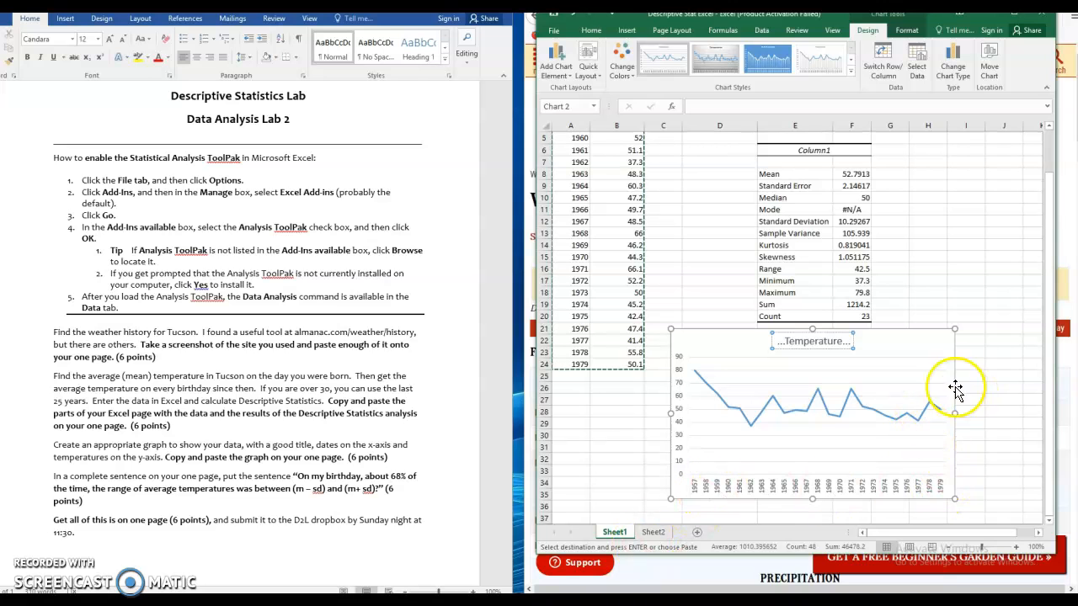
left_click(882, 405)
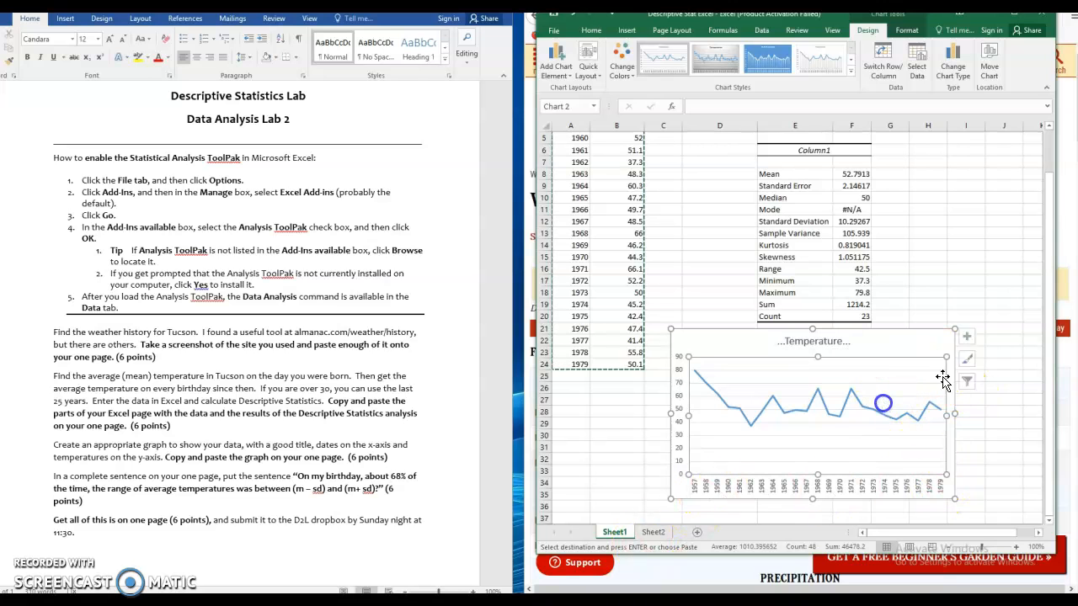
left_click(971, 336)
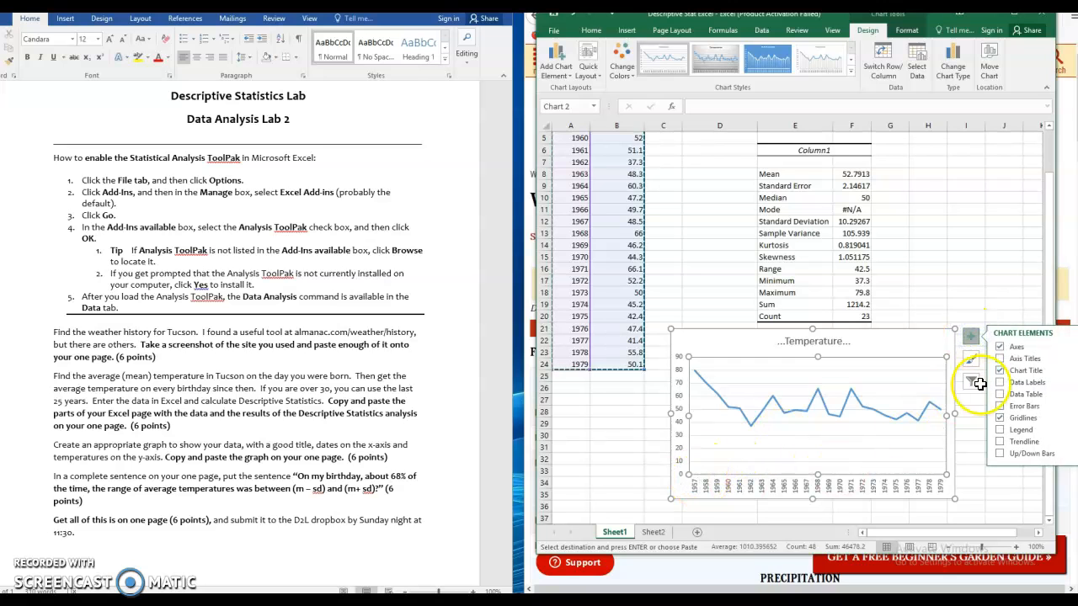
left_click(999, 359)
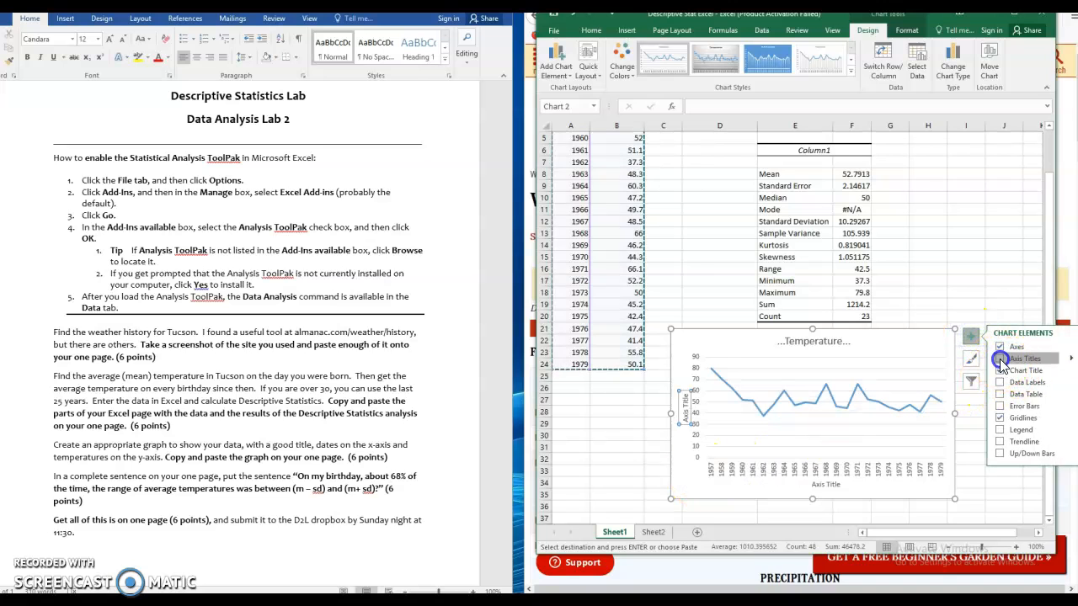
left_click(825, 487)
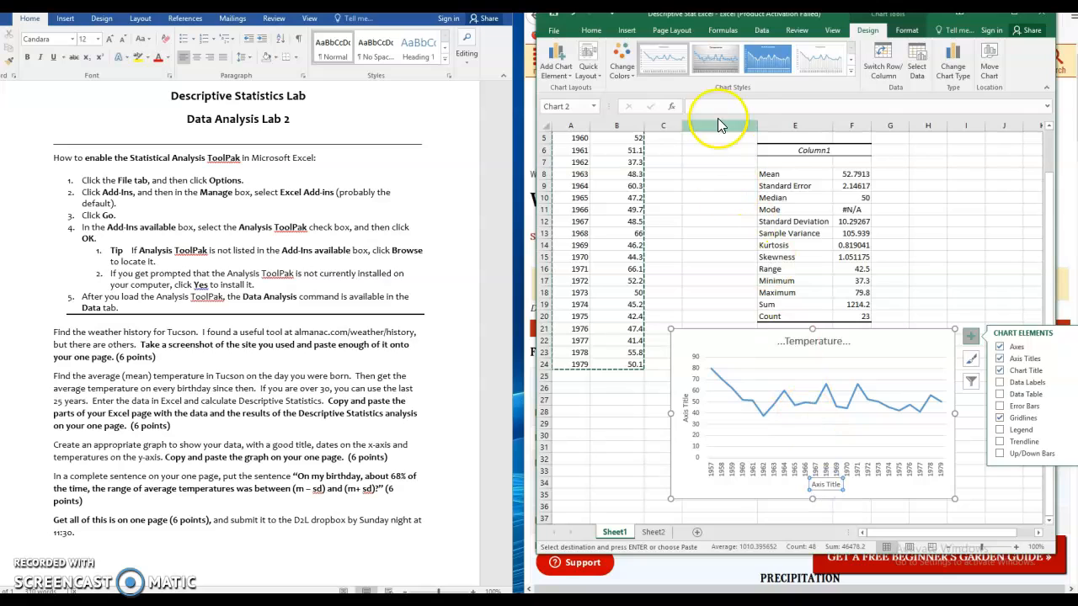
left_click(715, 107)
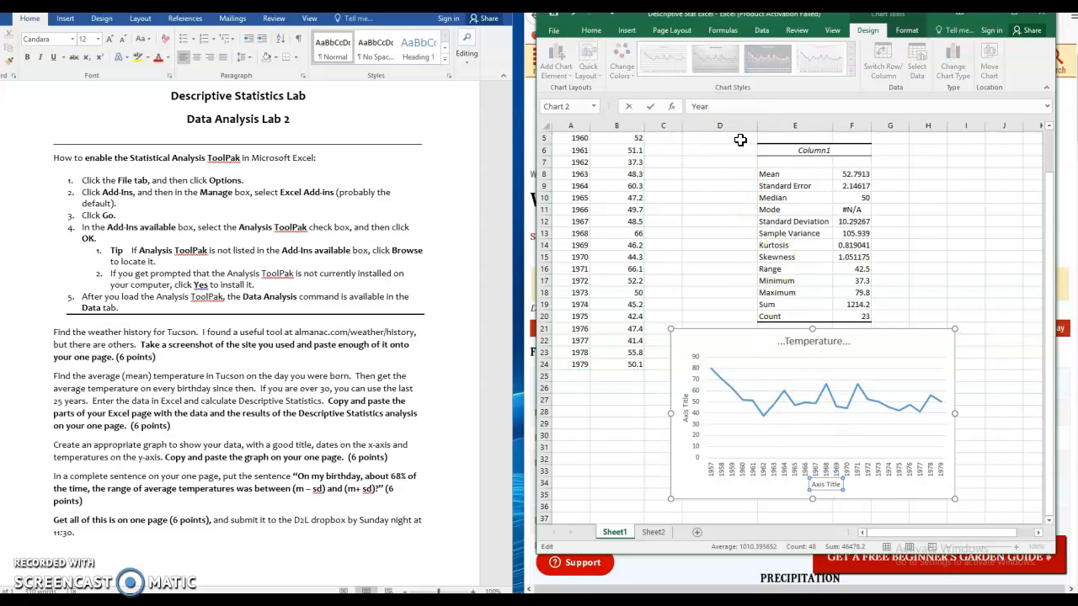
key("Return")
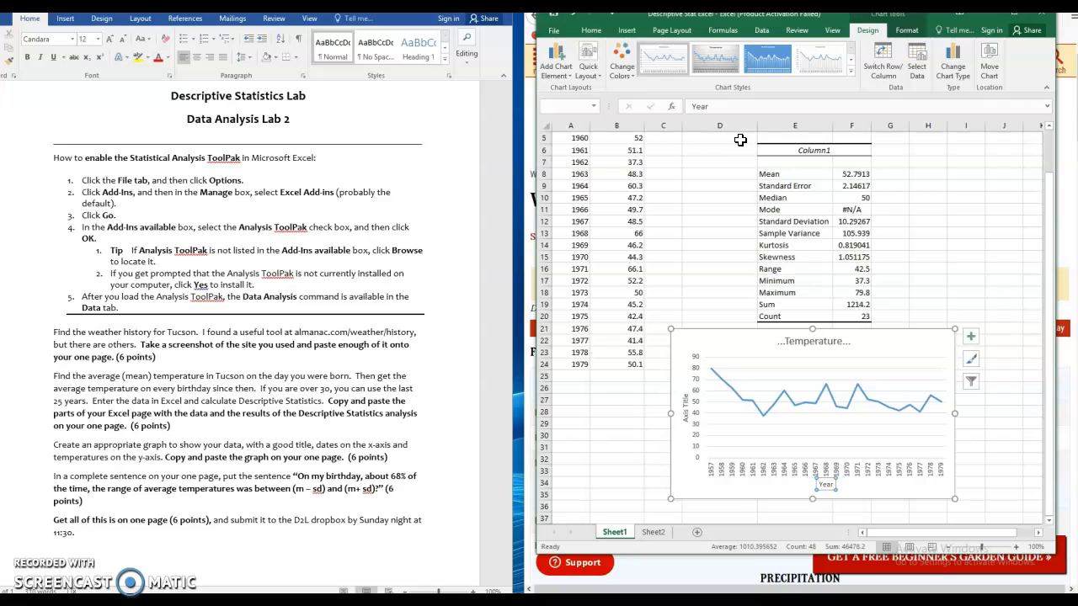
Name the chart's vertical axis "Temperature".
left_click(687, 409)
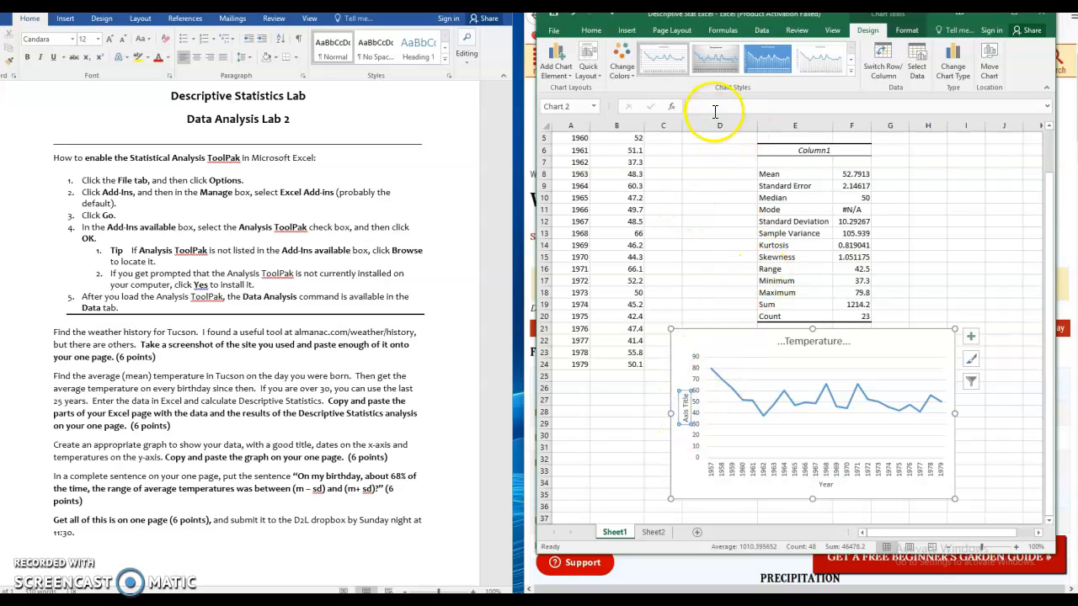
left_click(714, 108)
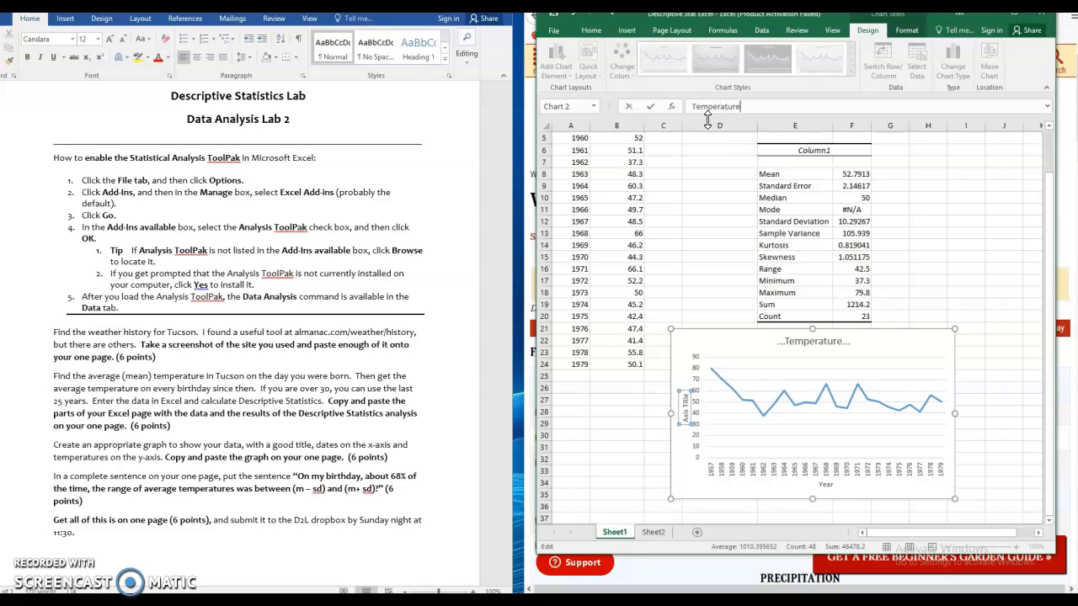
type("Temperature")
key("Return")
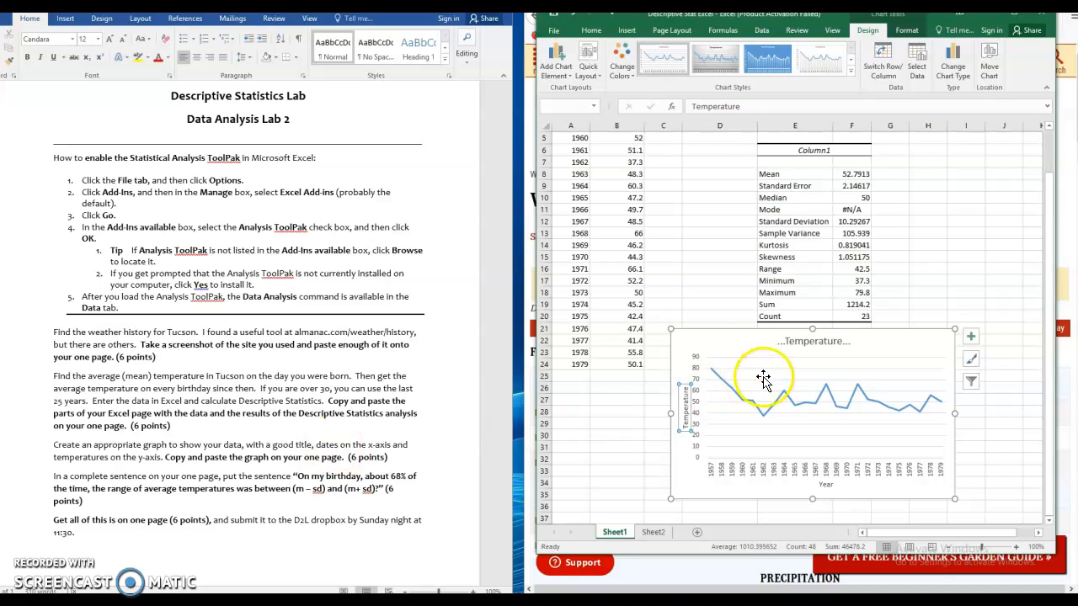
Copy the chart and paste it into Word's Document4 above the weather screenshot, using the destination theme and embedding the workbook.
right_click(742, 348)
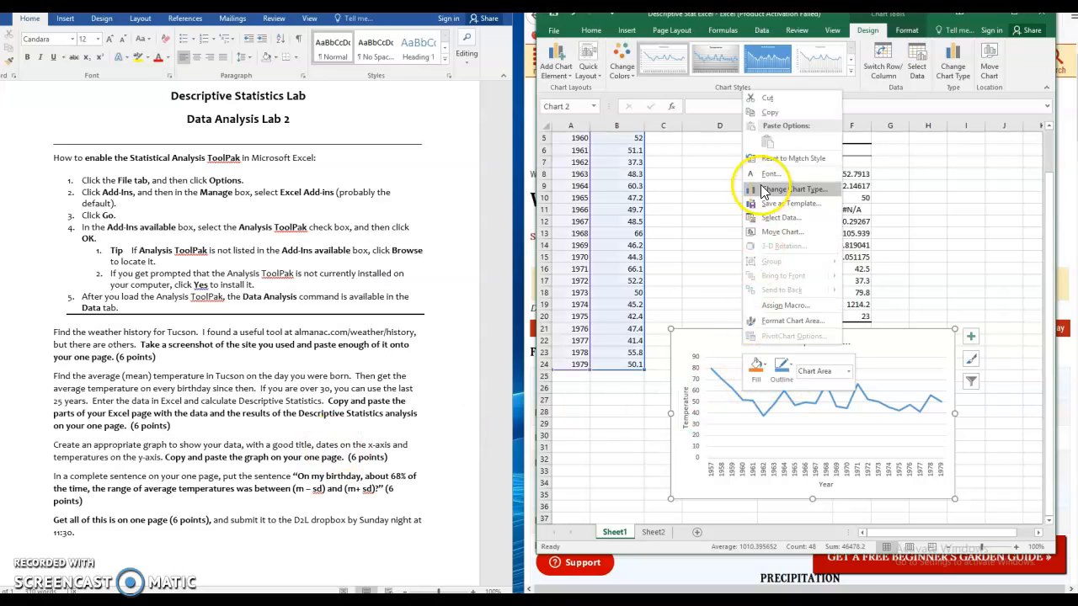
left_click(769, 111)
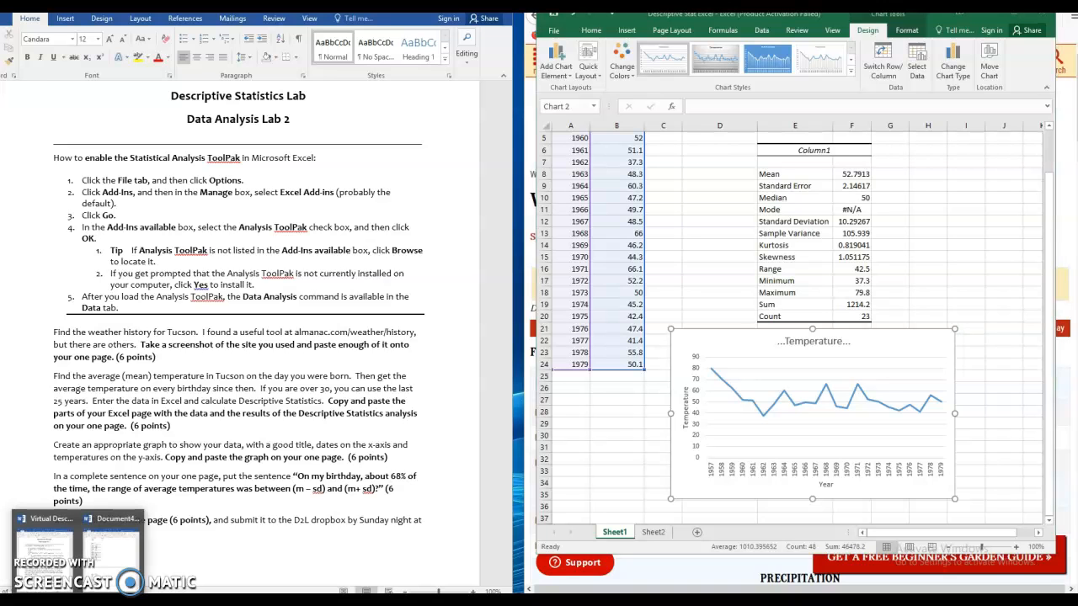
left_click(110, 566)
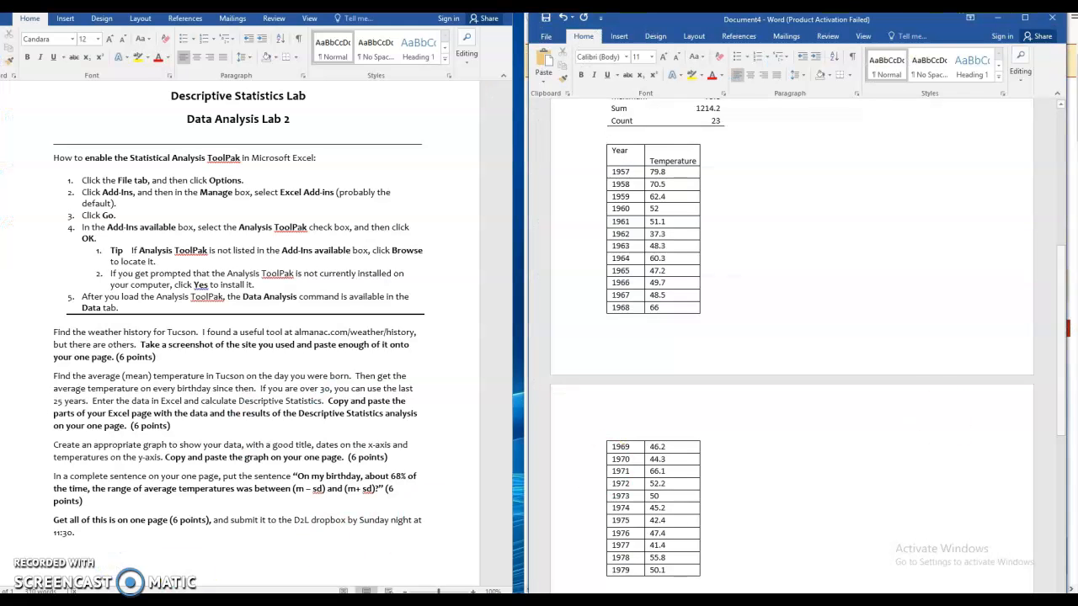
left_click_drag(1064, 421, 1066, 234)
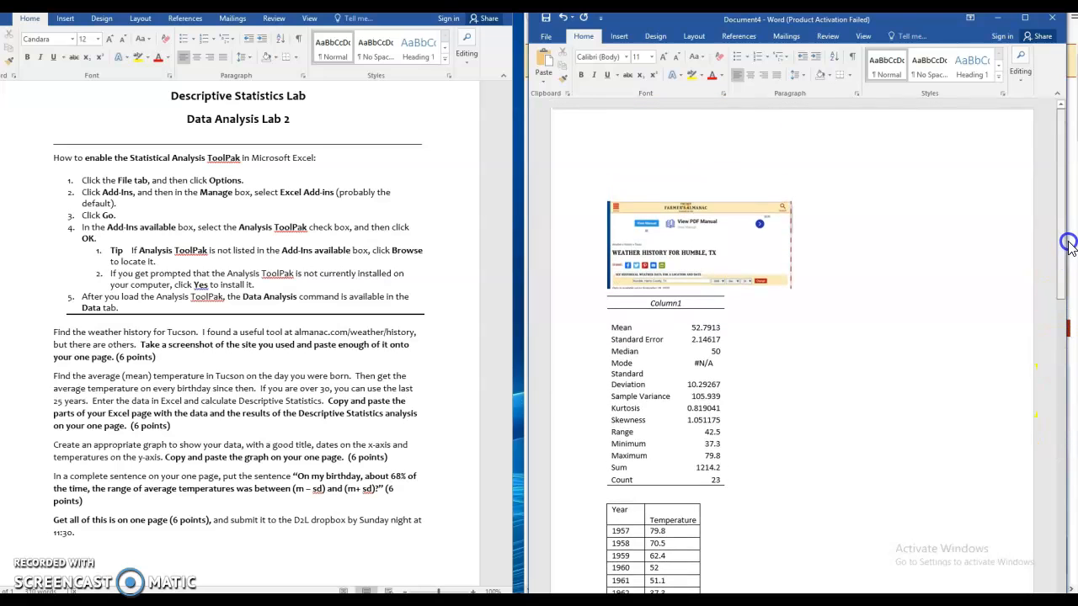
right_click(607, 166)
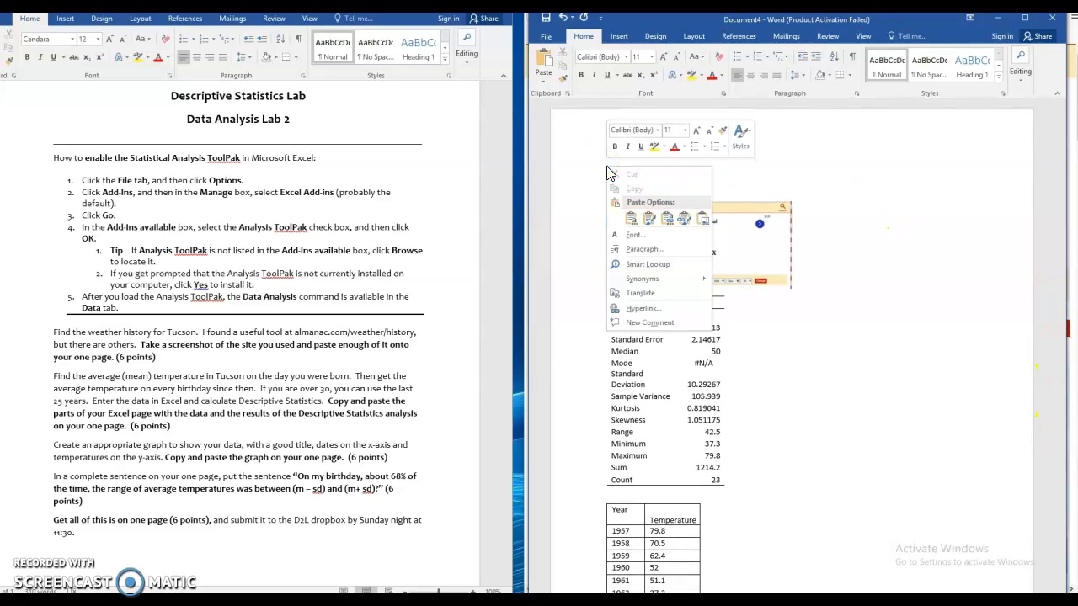
left_click(630, 218)
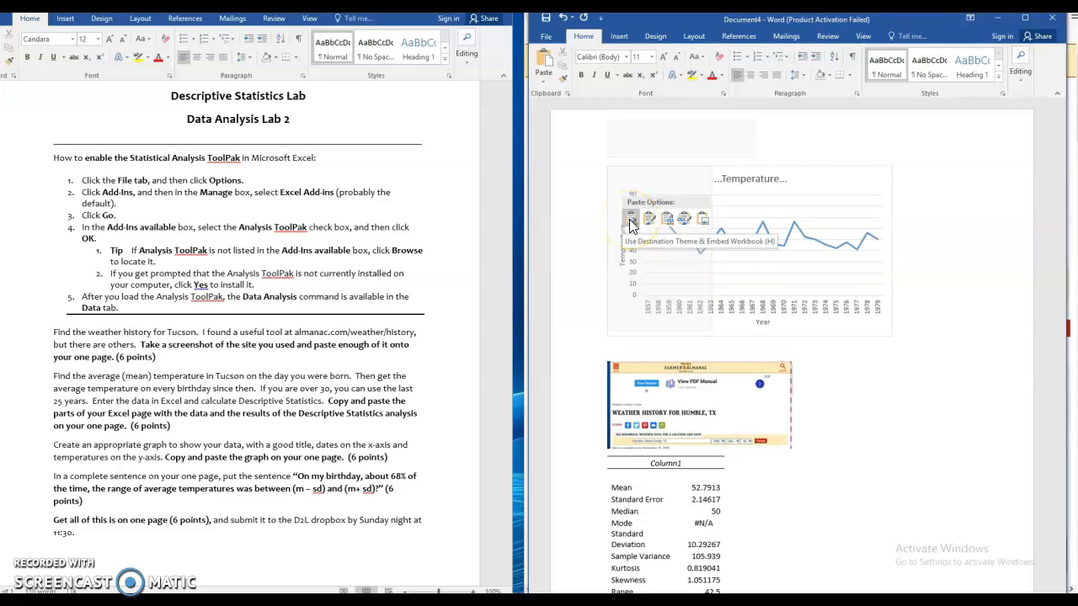
Resize the pasted chart in Document4 to be wider and slightly shorter, nearly spanning the text width.
left_click(832, 236)
left_click_drag(893, 244, 1003, 228)
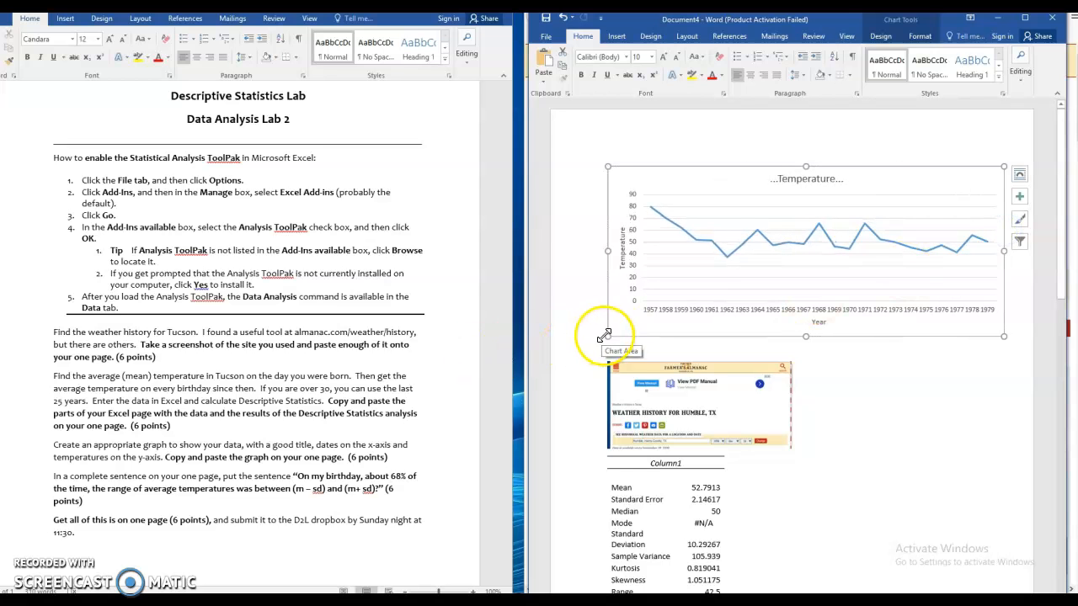
left_click_drag(605, 336, 615, 315)
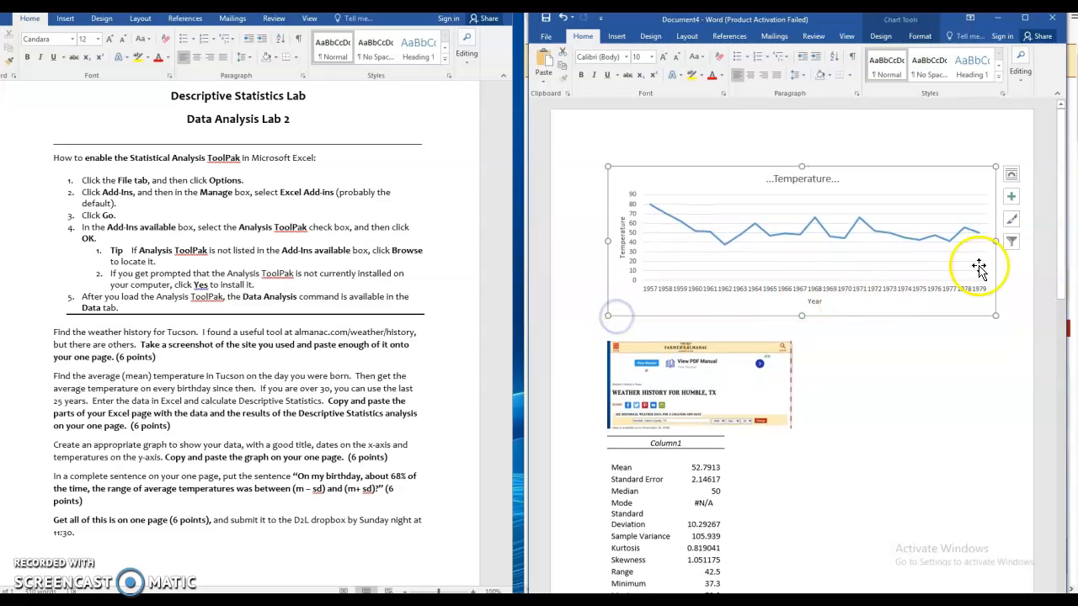
left_click_drag(996, 241, 972, 246)
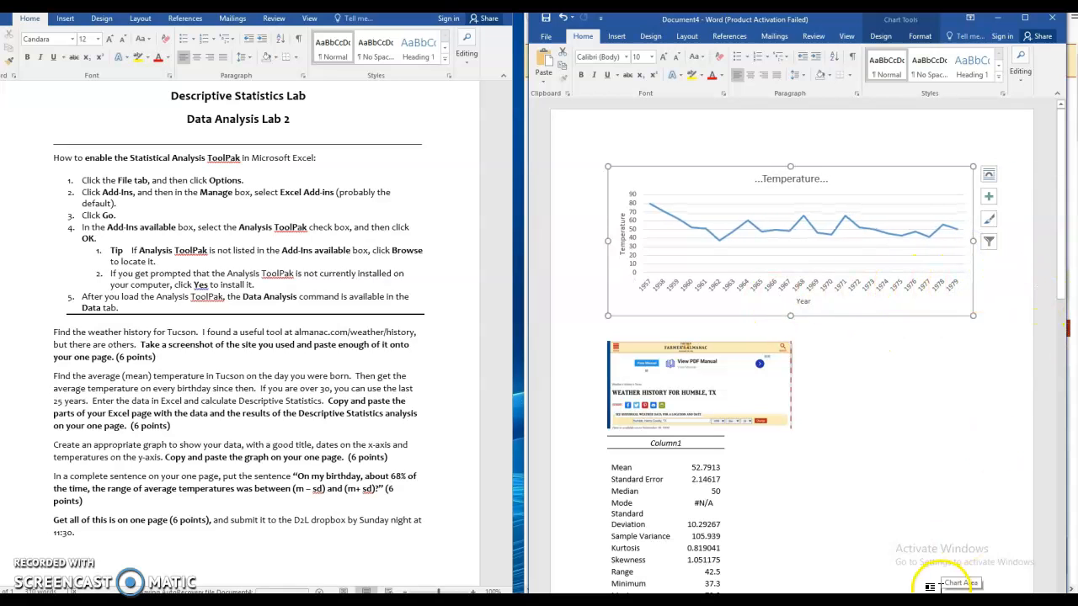
Copy the sentence "On my birthday, about 68% of the time…" from the lab instructions and paste it below the data table in Document4.
left_click(301, 478)
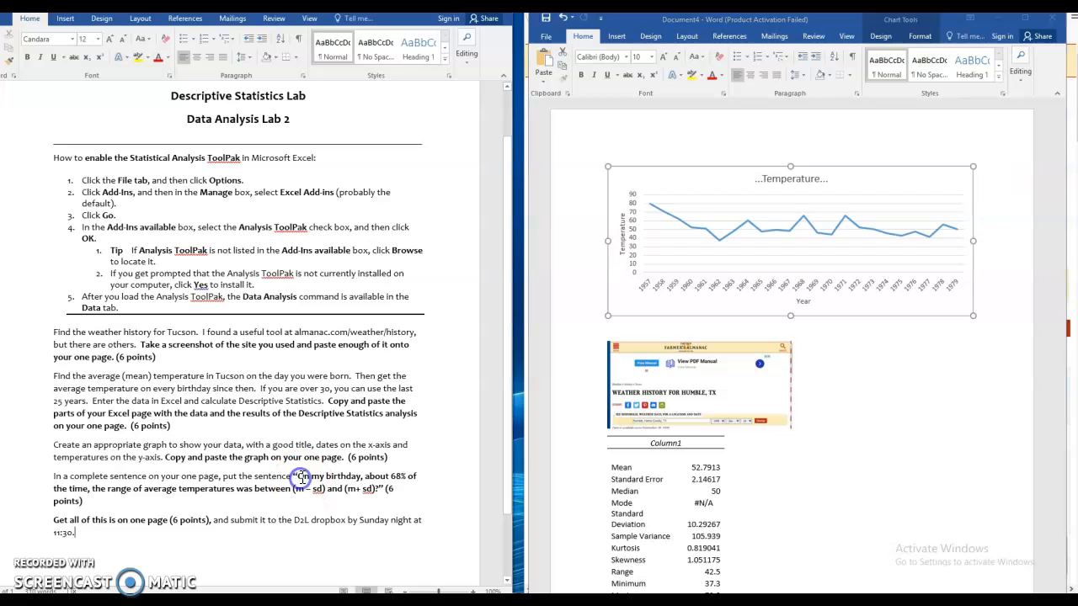
left_click_drag(298, 475, 380, 490)
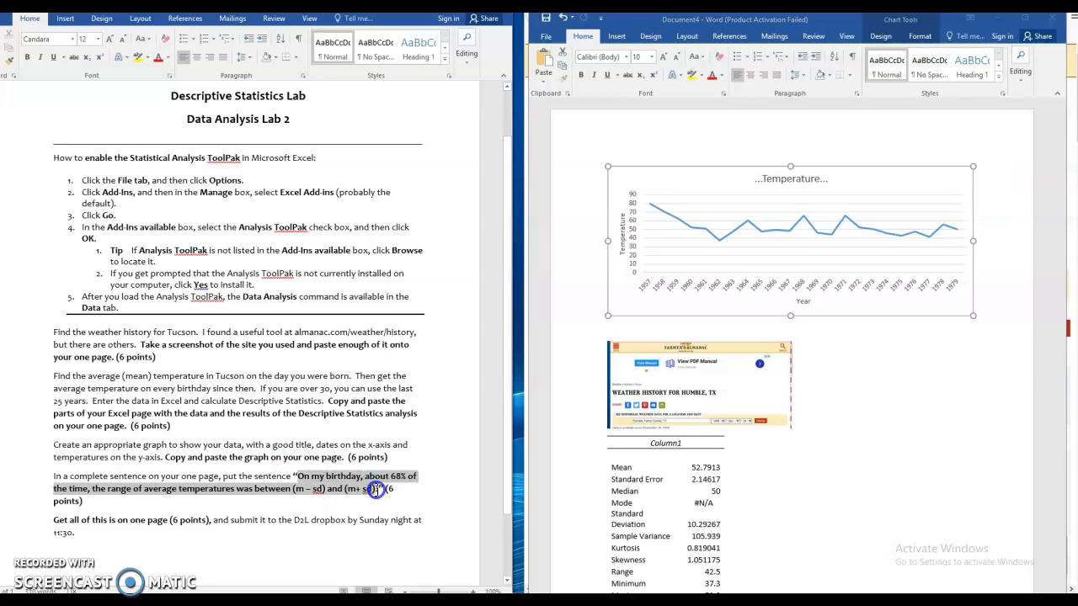
right_click(343, 491)
left_click(375, 344)
scroll(899, 477, "down", 5)
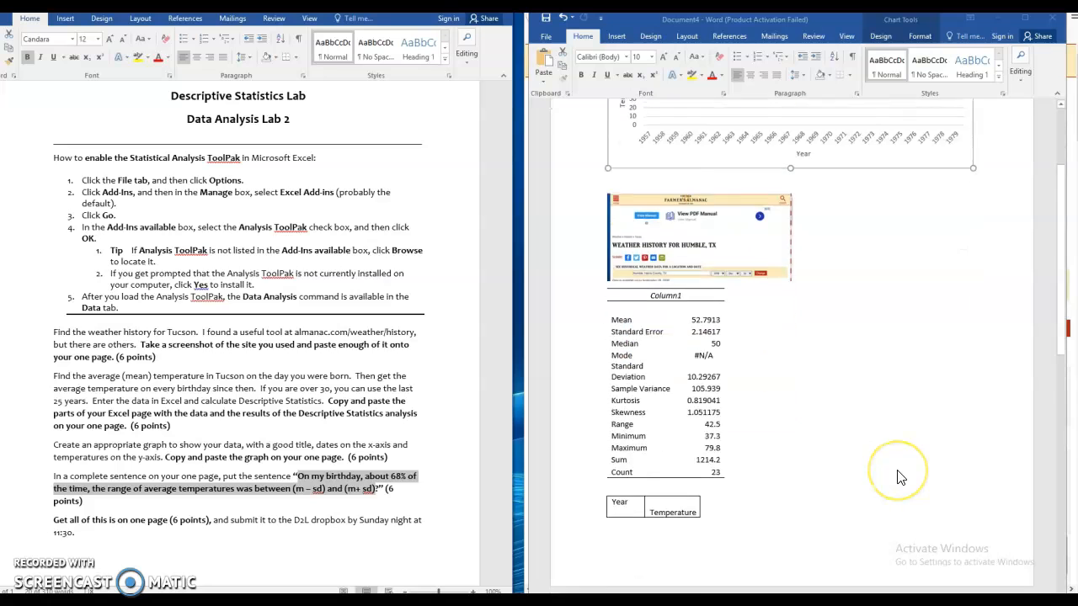
scroll(899, 477, "down", 10)
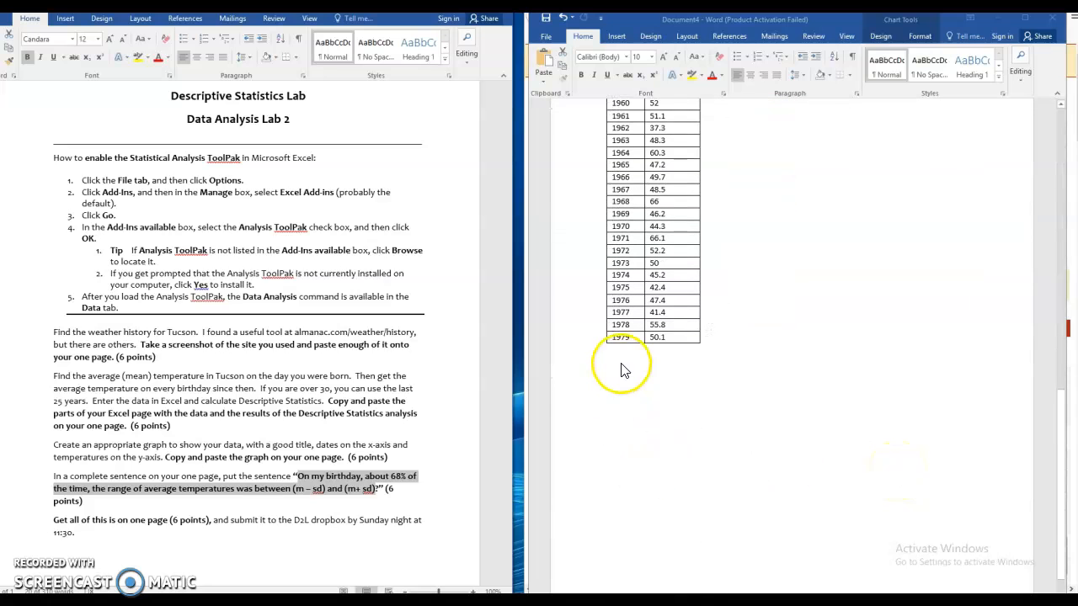
left_click(620, 363)
left_click(747, 355)
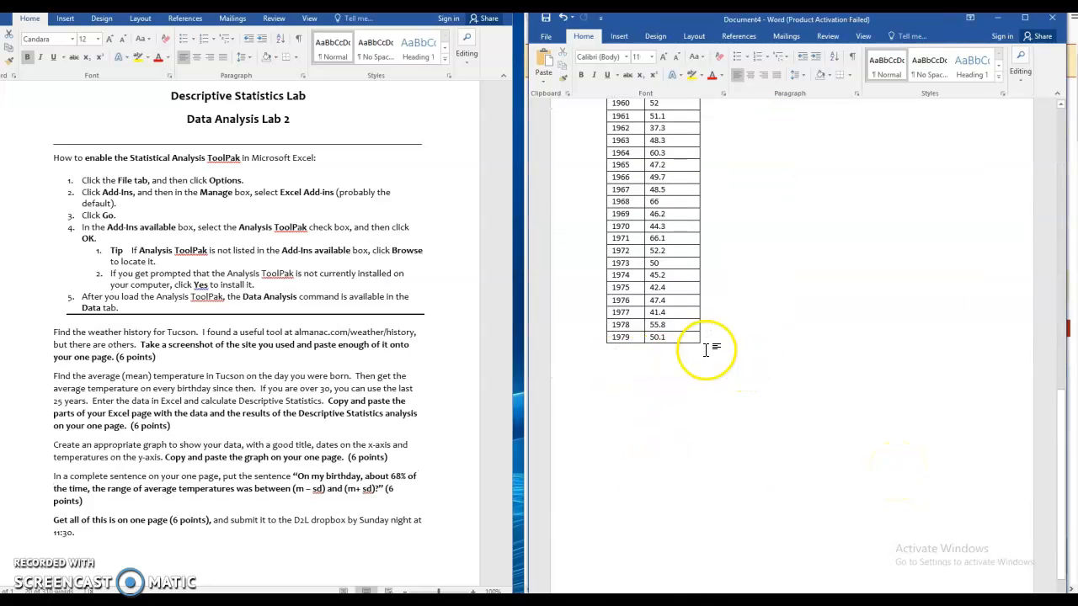
right_click(609, 372)
left_click(633, 422)
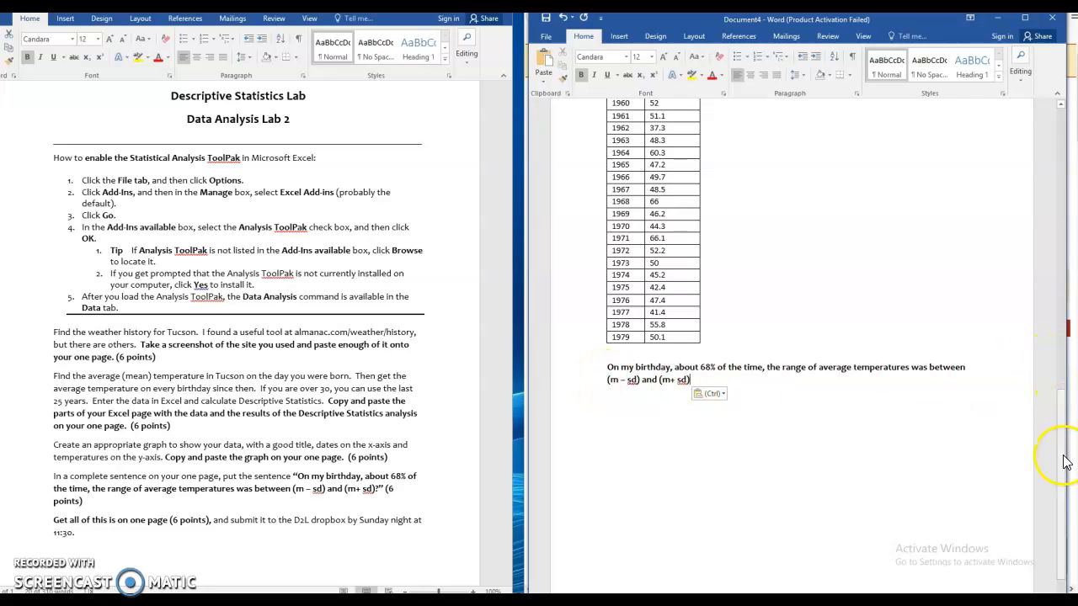
Replace "(m – sd)" in the pasted birthday sentence with 42.5.
scroll(1052, 454, "up", 6)
left_click_drag(1061, 374, 1061, 371)
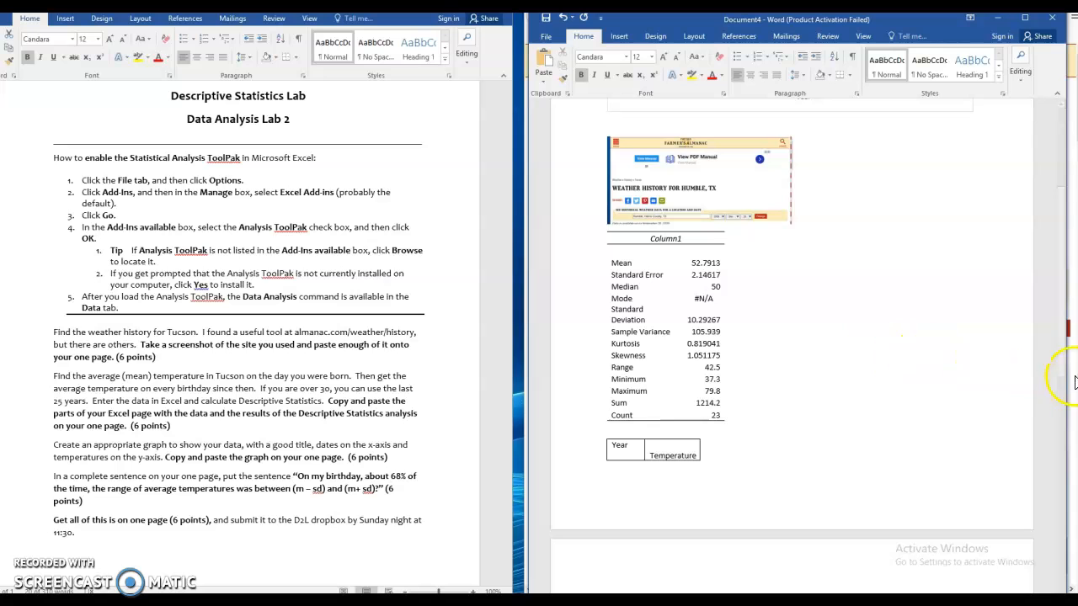
scroll(642, 400, "down", 10)
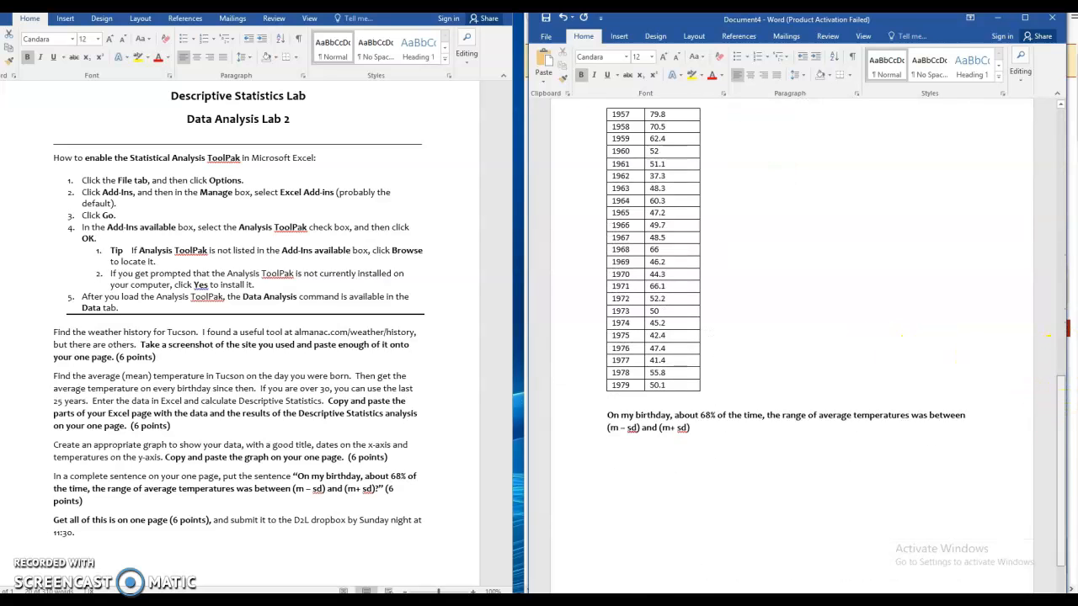
left_click_drag(607, 361, 641, 365)
type("42.5")
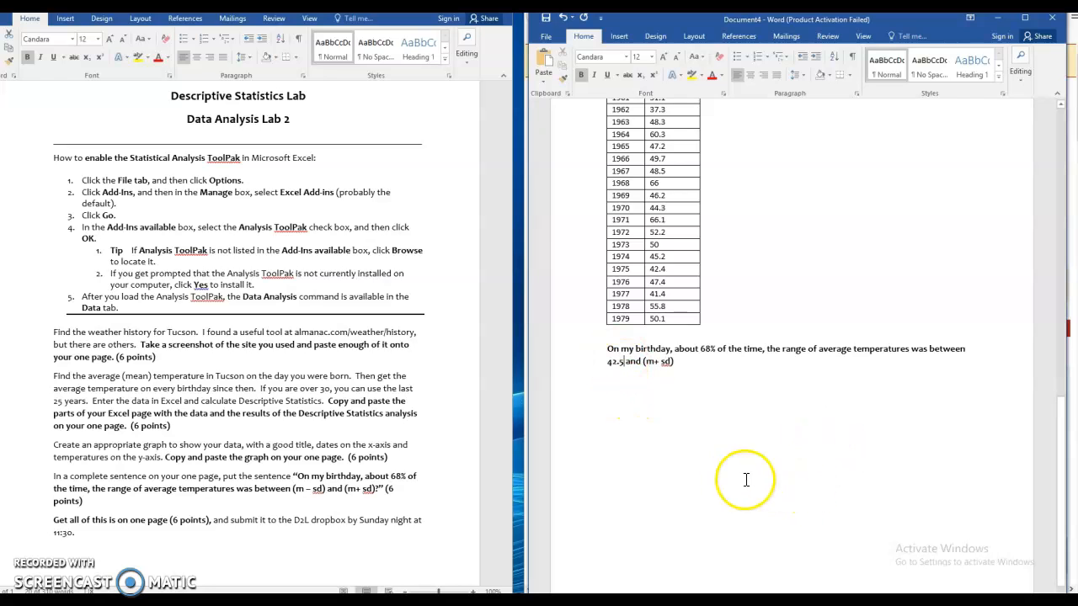
Replace "(m+ sd)" in the birthday sentence with "63.1 degrees.".
left_click(675, 363)
left_click_drag(647, 370, 646, 368)
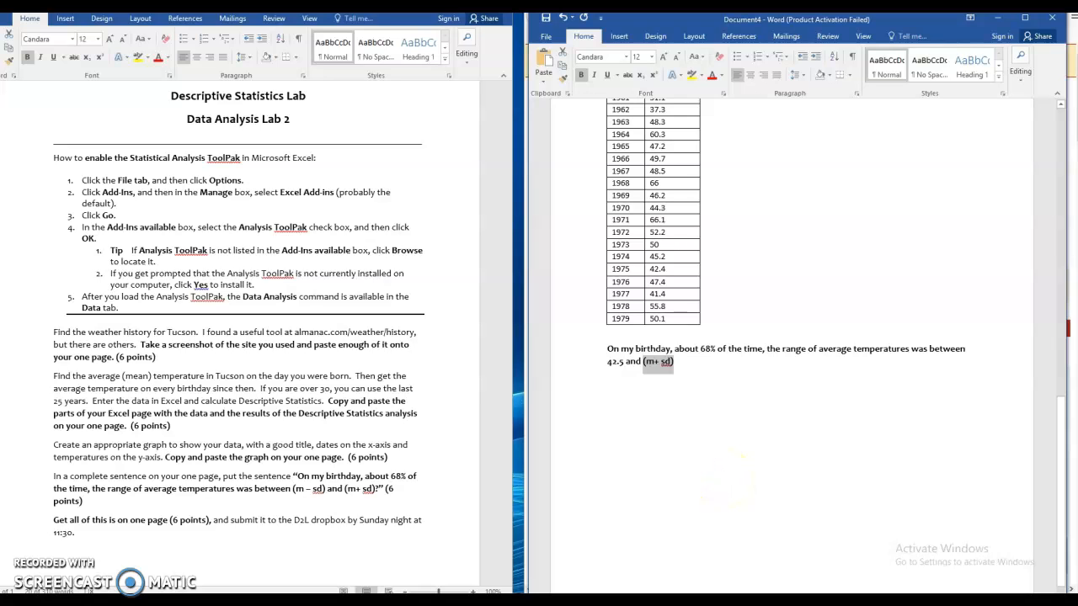
type("63.1")
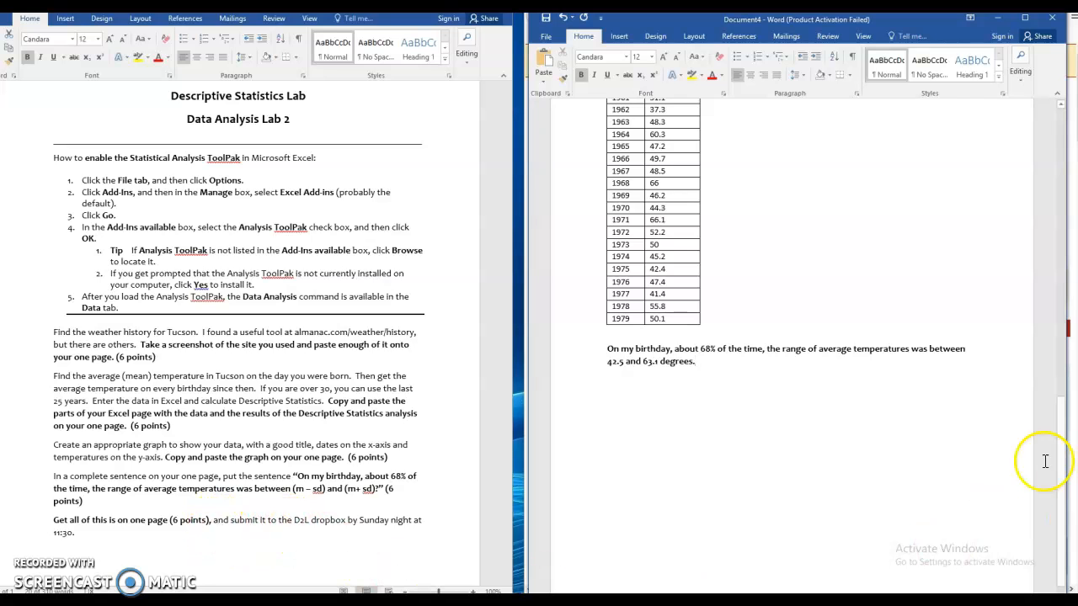
scroll(1056, 459, "up", 5)
scroll(791, 345, "up", 5)
scroll(791, 346, "up", 1)
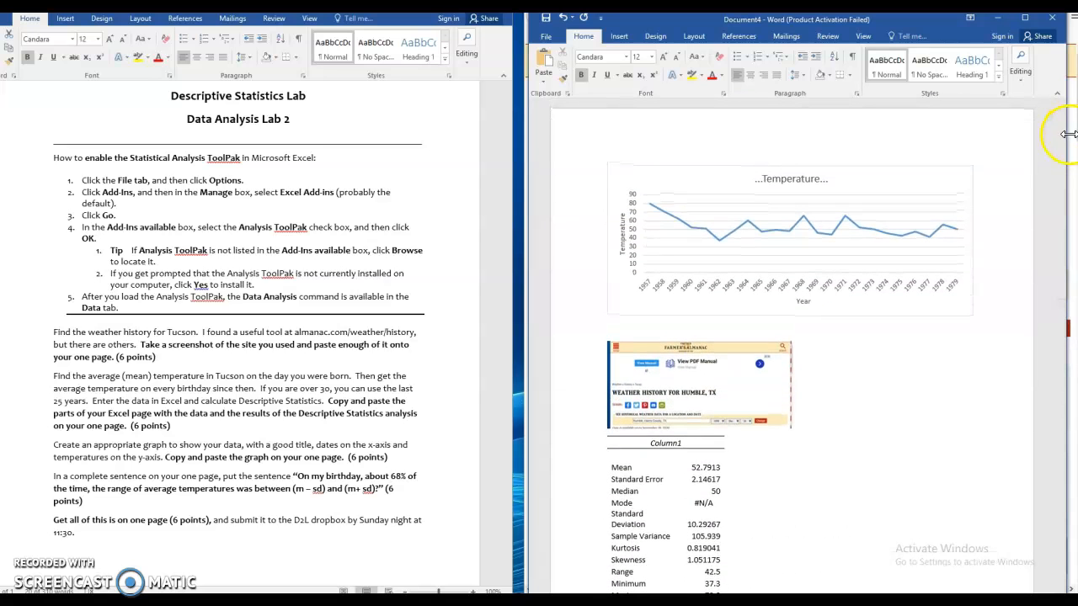
left_click(1073, 165)
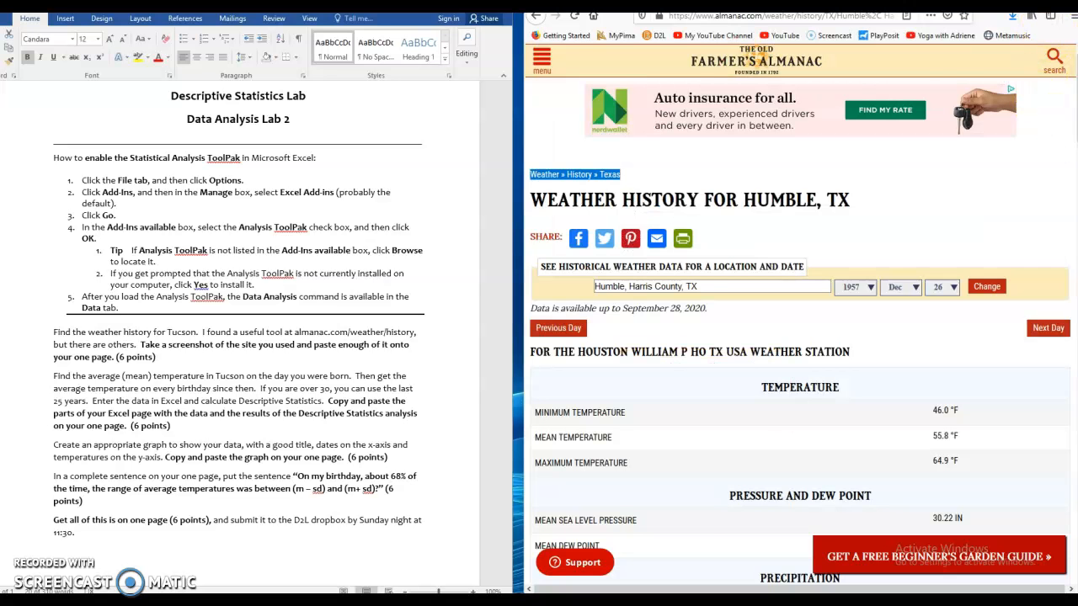
left_click(1019, 2)
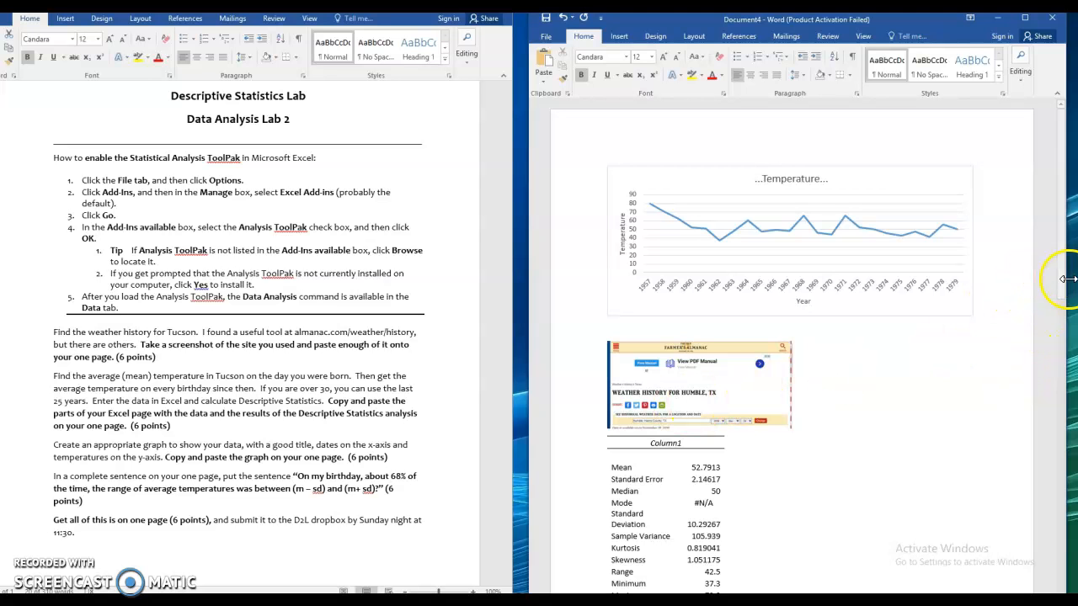
Move the 68% sentence from below the data table to under the statistics table, and insert a blank line above it.
scroll(579, 446, "down", 15)
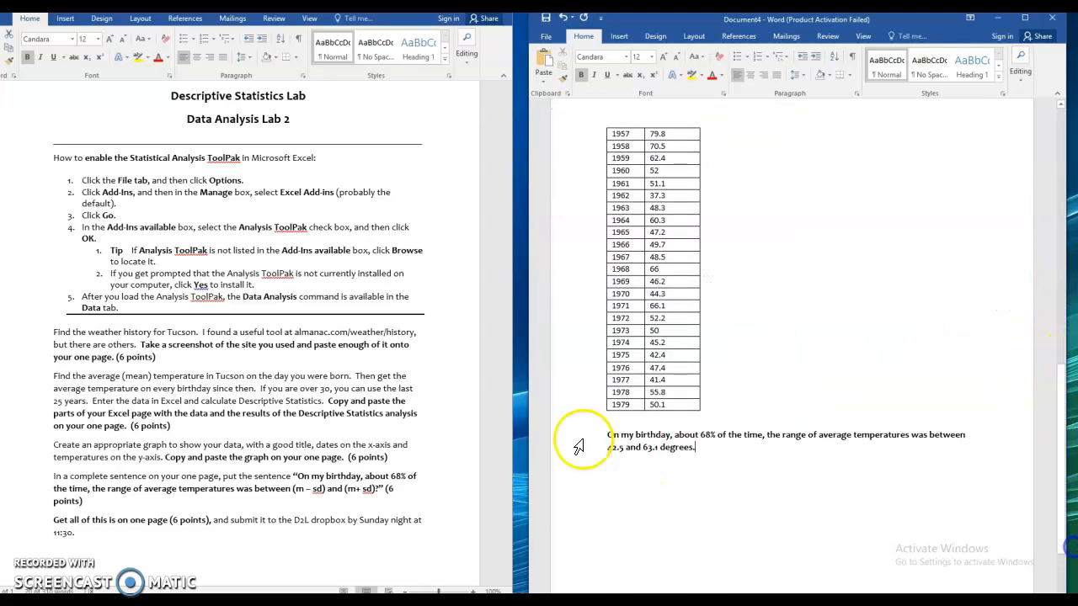
triple_click(801, 457)
key("ctrl+c")
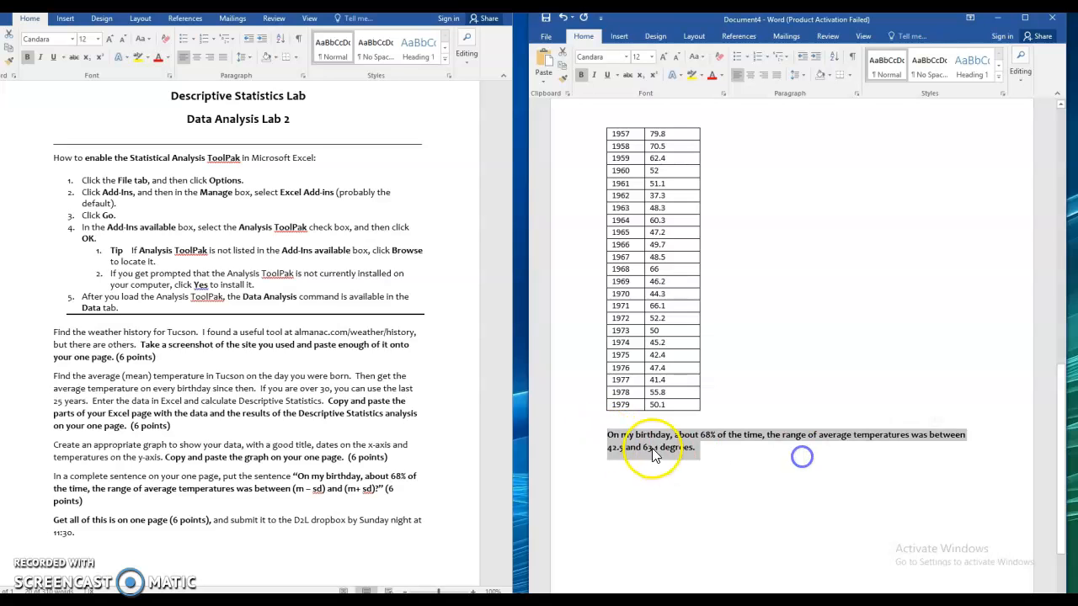
left_click(699, 195)
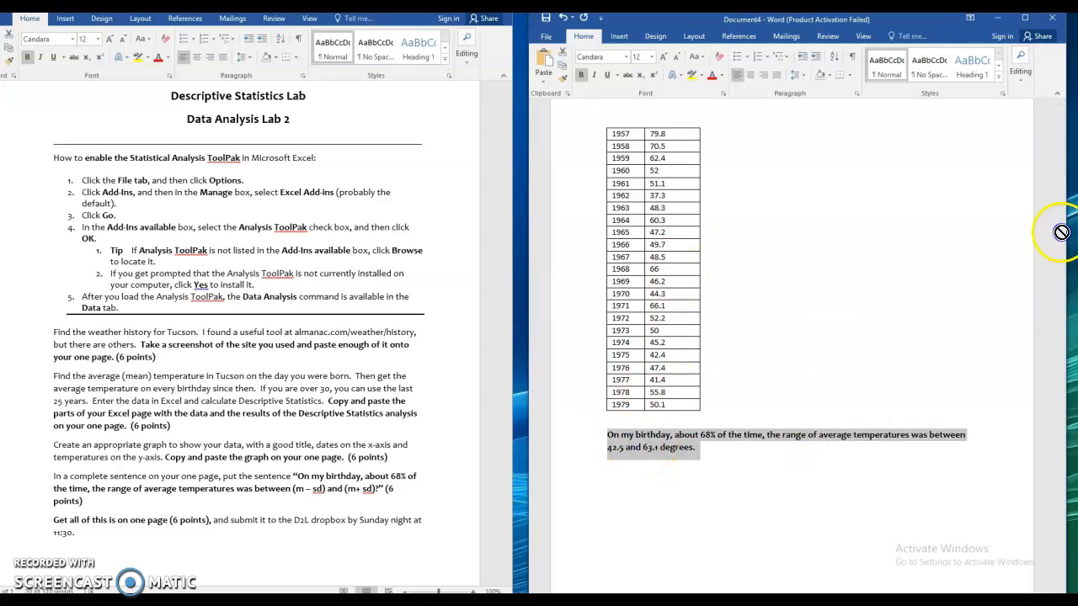
scroll(867, 111, "up", 8)
left_click(798, 340)
key("ctrl+v")
triple_click(609, 503)
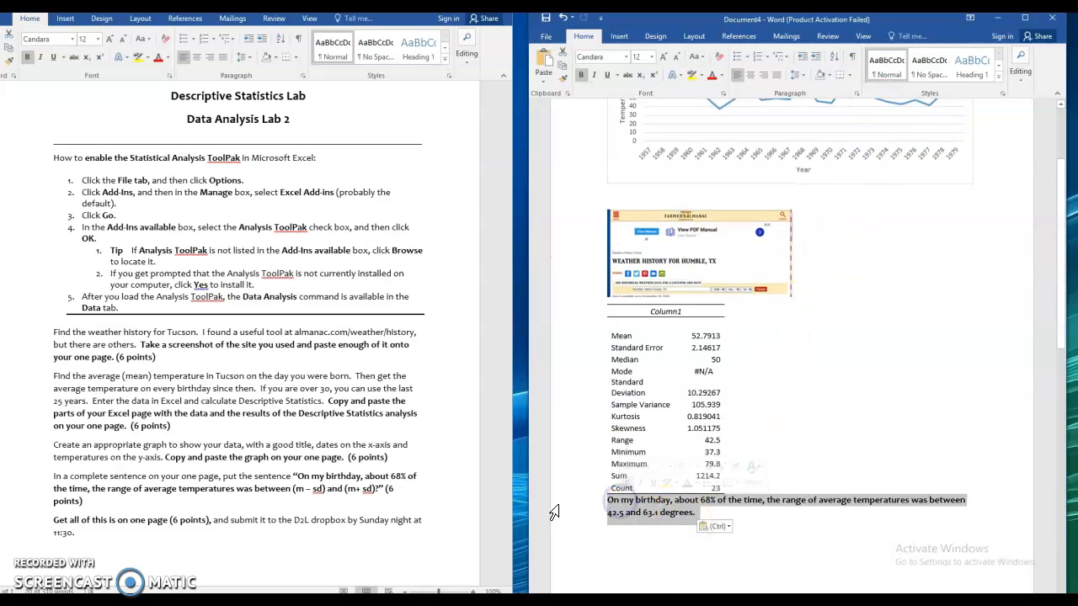
left_click(606, 501)
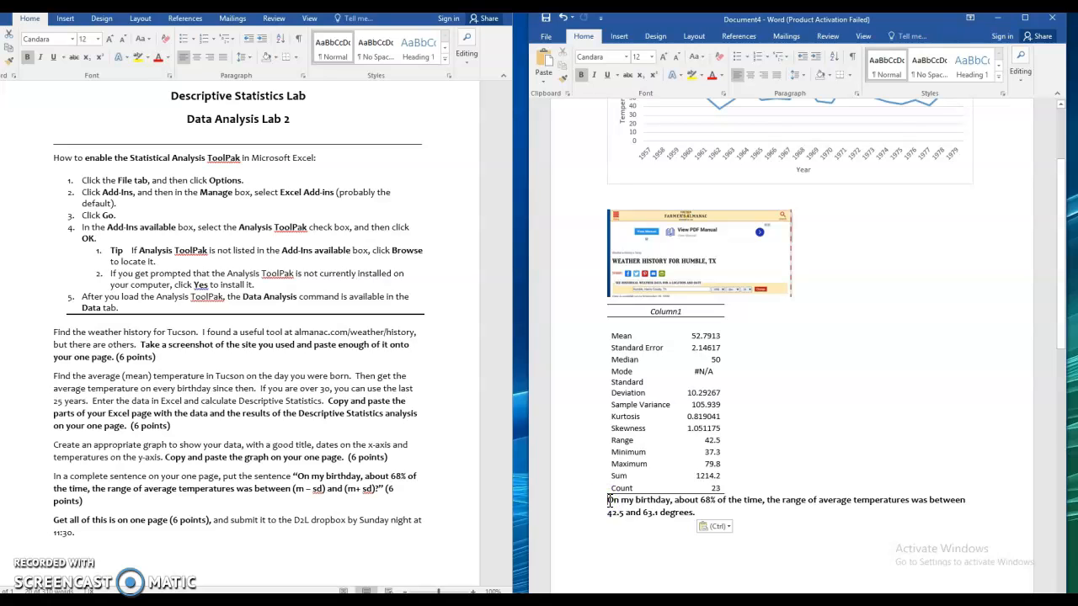
key("Return")
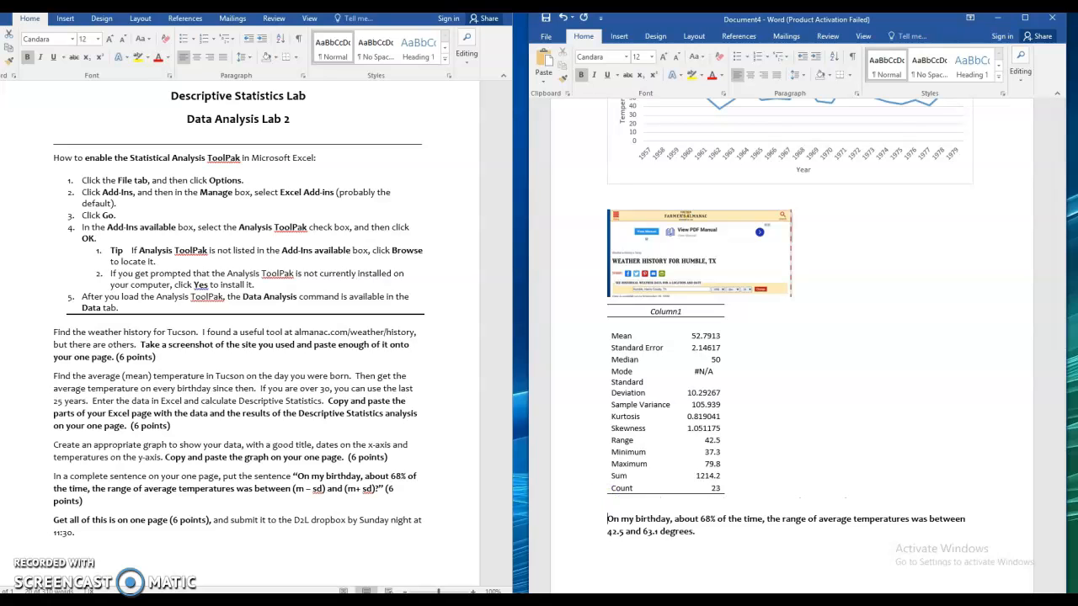
Narrow the weather screenshot to 3.08" and crop its right side to a width of 2.51".
left_click(782, 255)
mouse_move(790, 255)
left_mouse_down()
mouse_move(769, 252)
mouse_move(783, 254)
left_mouse_up()
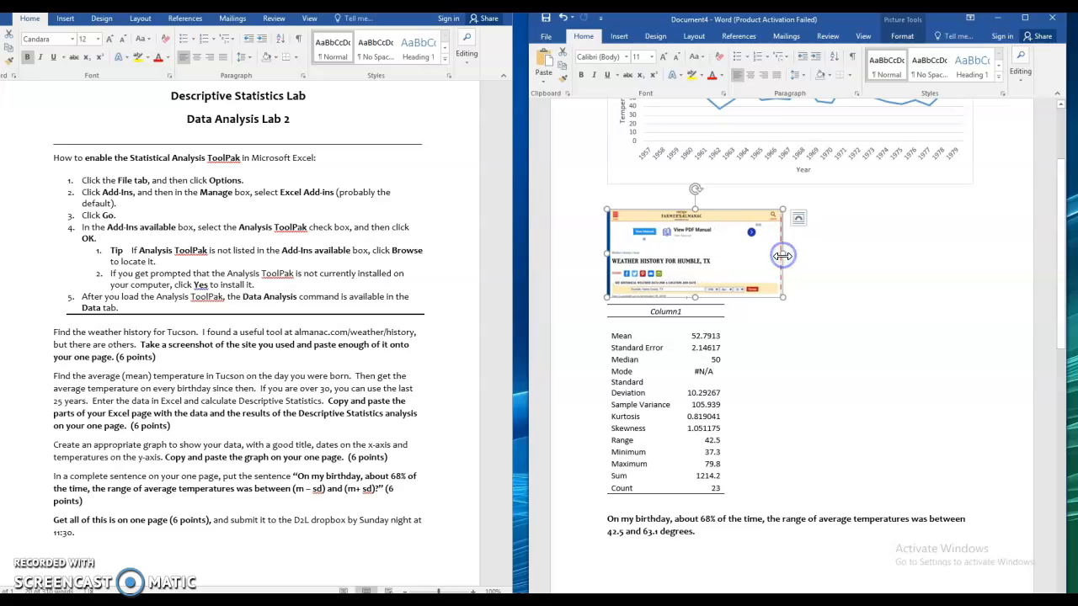
double_click(740, 258)
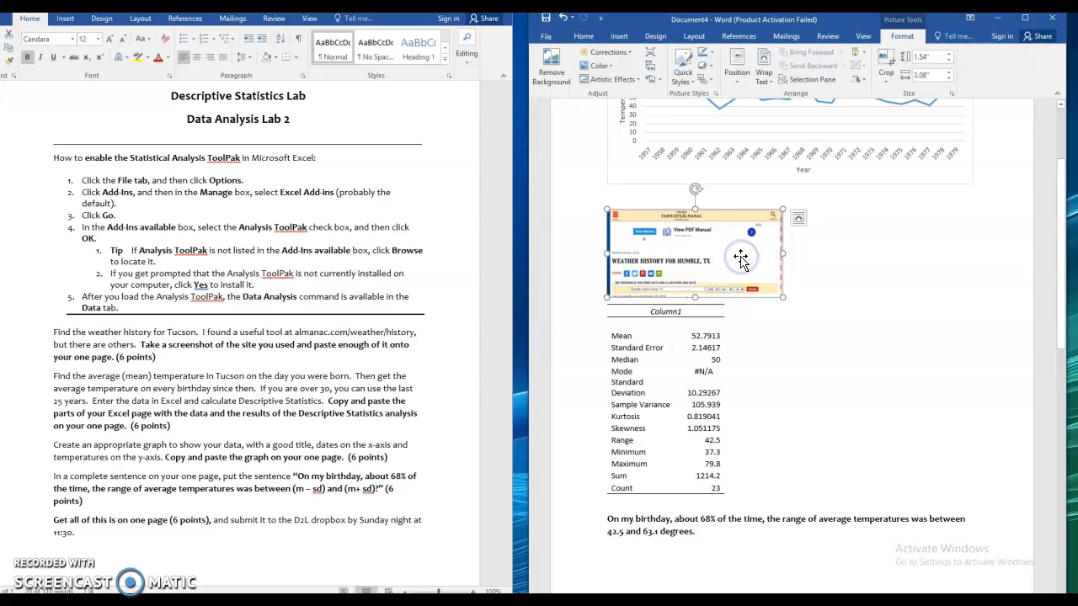
left_click(884, 59)
left_click_drag(782, 252, 749, 250)
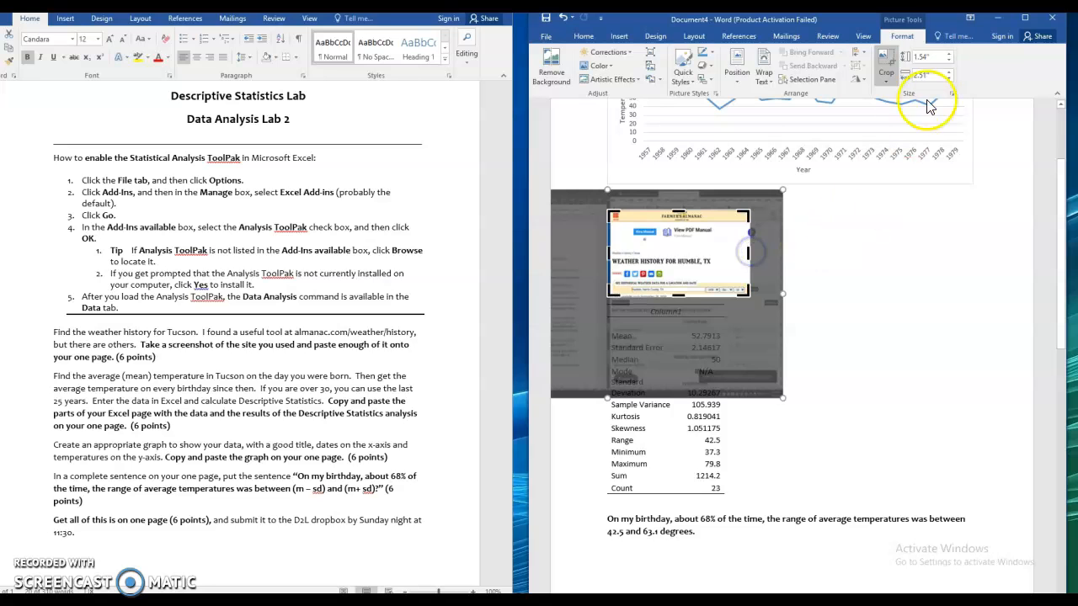
left_click(886, 59)
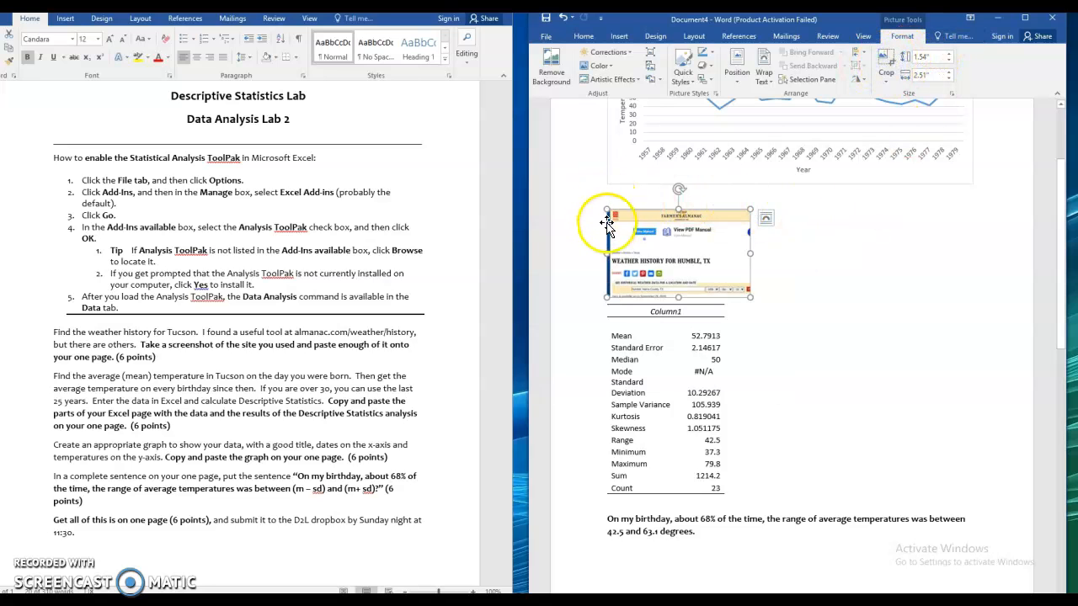
Lay out everything from the weather screenshot to the end of the data table in two columns.
left_click_drag(587, 212, 758, 433)
left_click(691, 36)
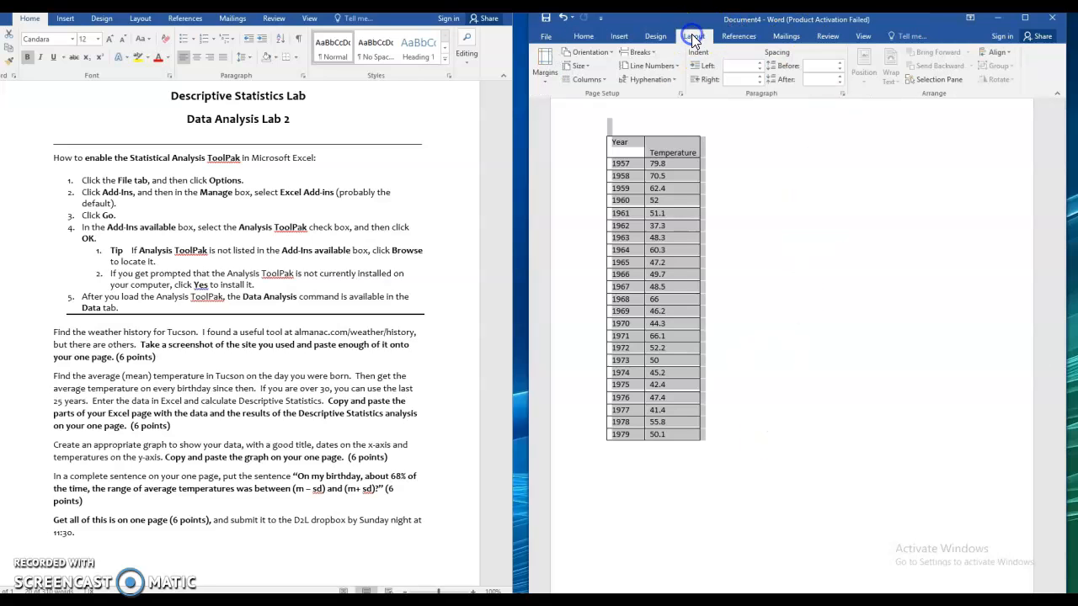
left_click(588, 82)
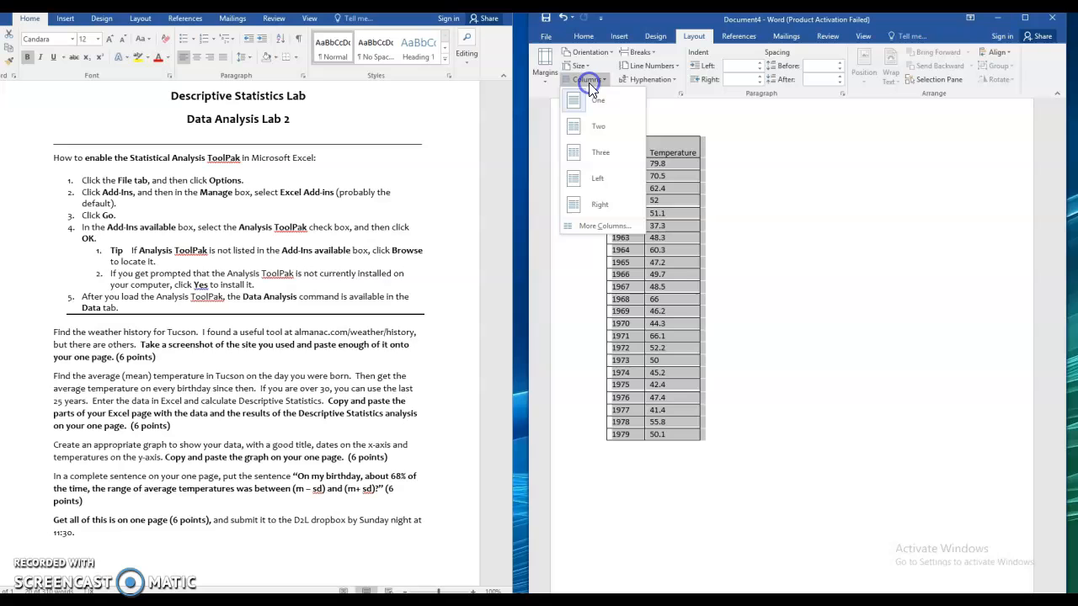
left_click(572, 129)
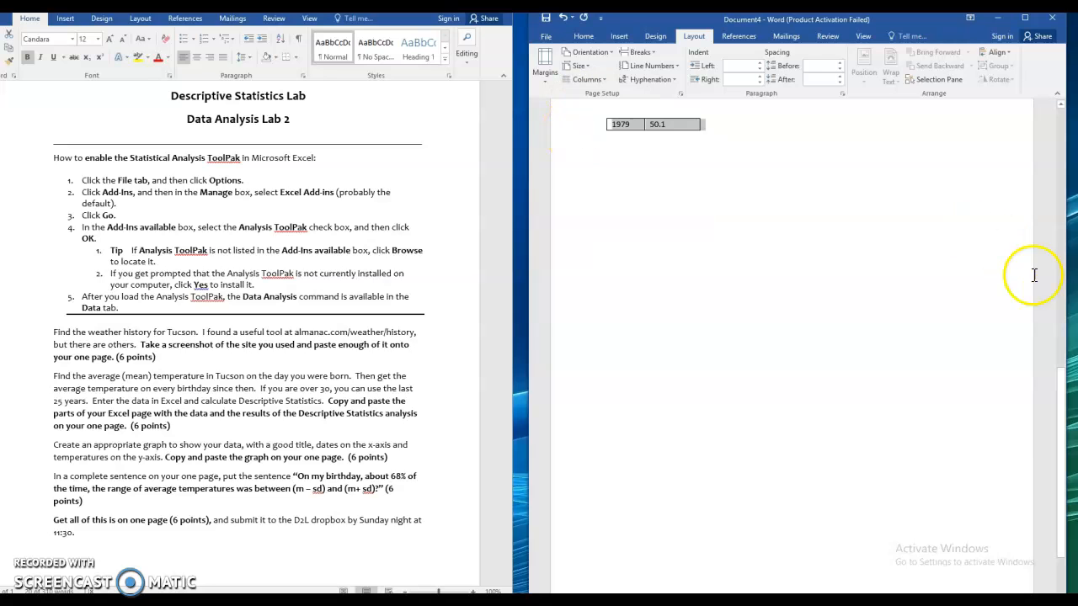
Enlarge the statistics table to nearly fill its column, so that "Standard Deviation" fits on one line.
scroll(1062, 431, "up", 3)
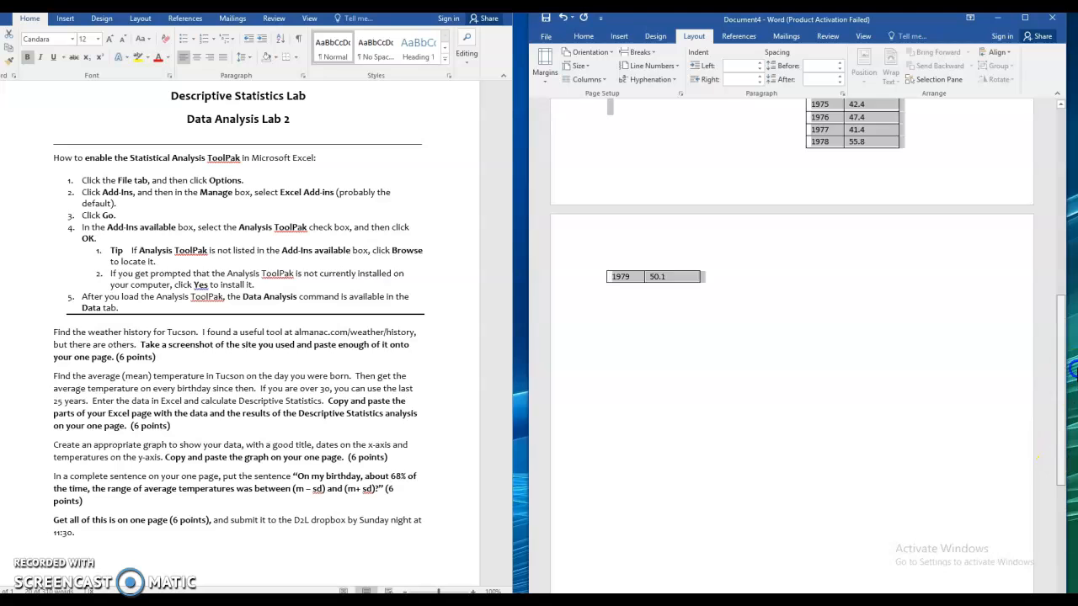
scroll(791, 337, "up", 3)
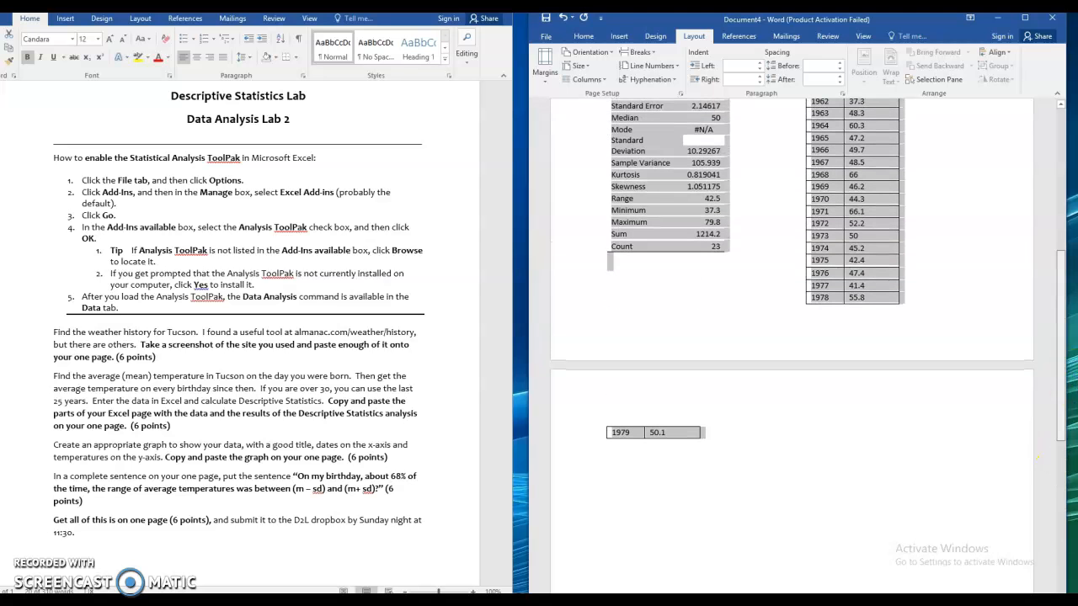
scroll(792, 336, "up", 4)
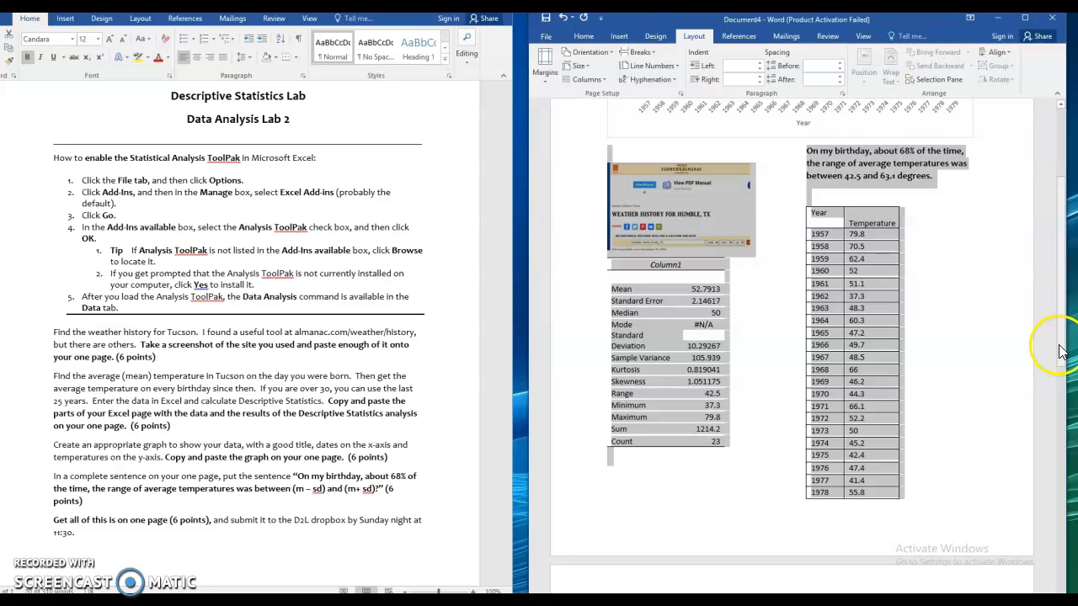
left_click(702, 368)
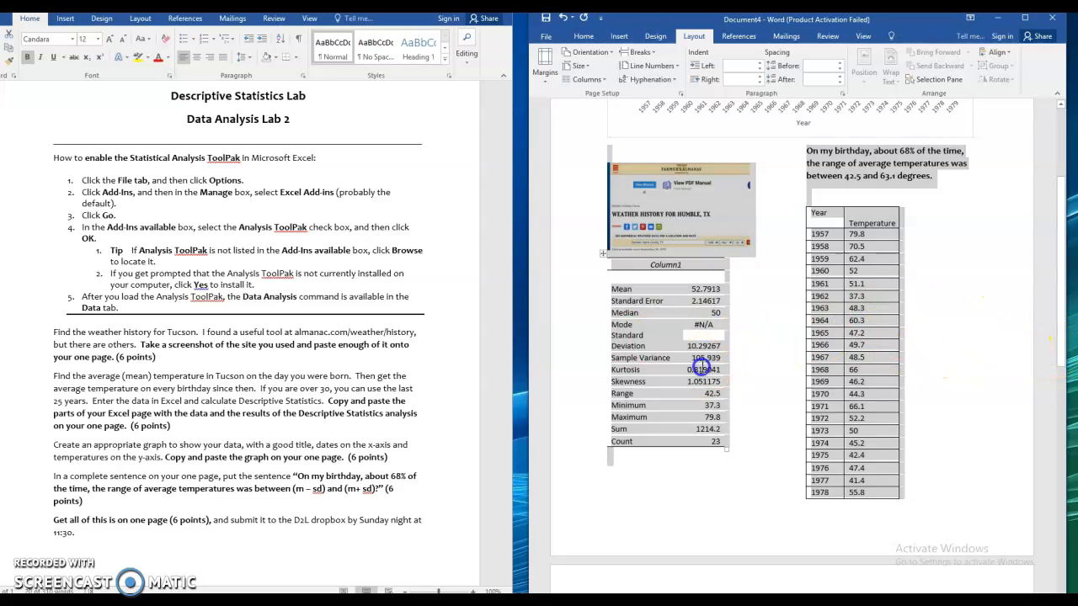
left_click_drag(726, 448, 764, 460)
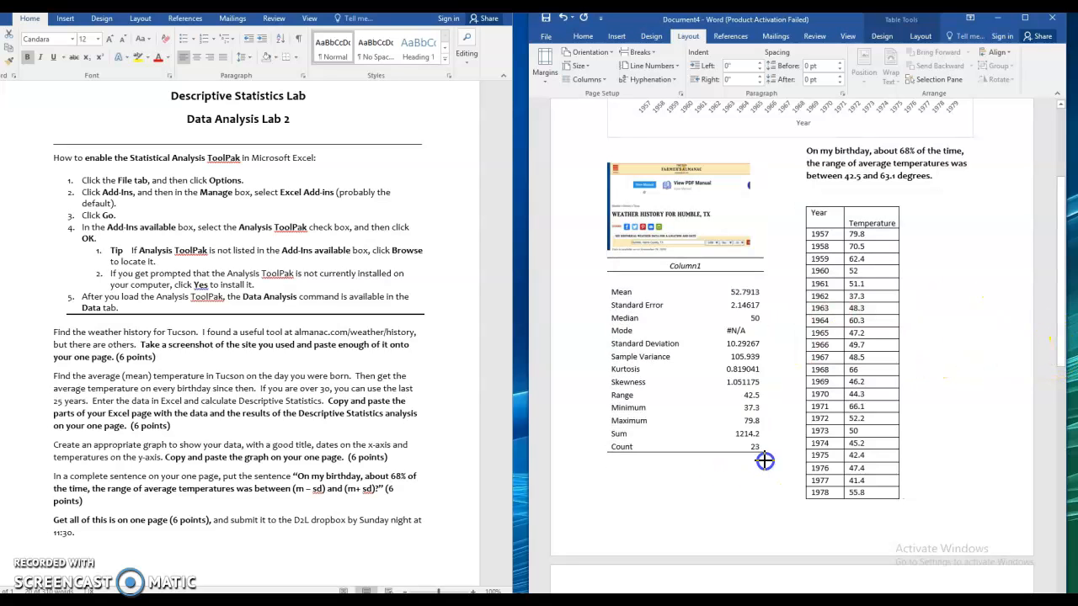
Apply the Narrow margins preset (0.5" on every side) to the two-column section with the screenshot and tables.
left_click(1063, 343)
scroll(1064, 342, "up", 3)
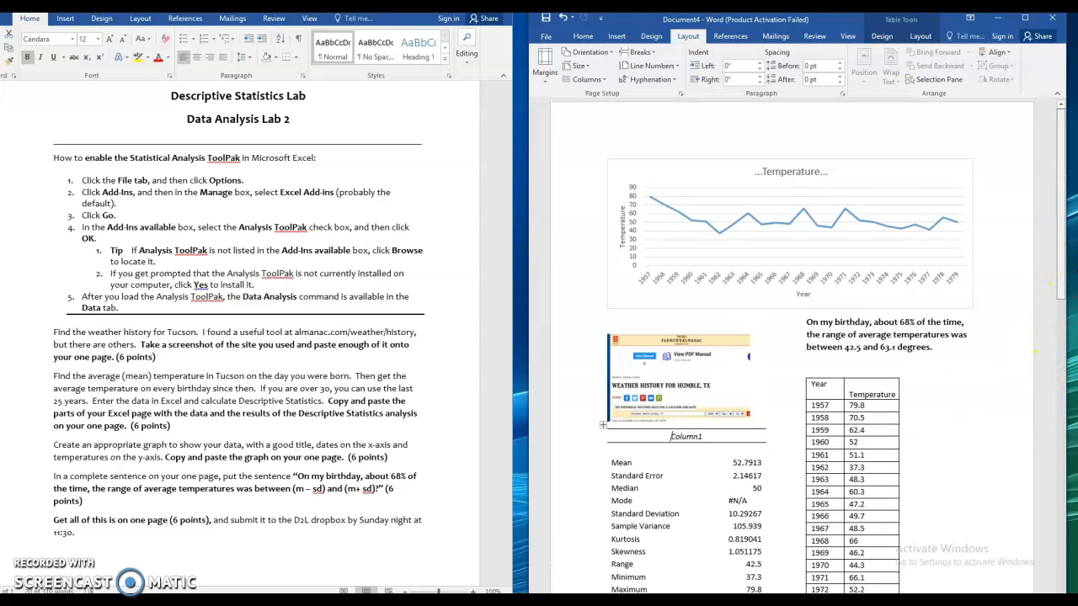
left_click(689, 36)
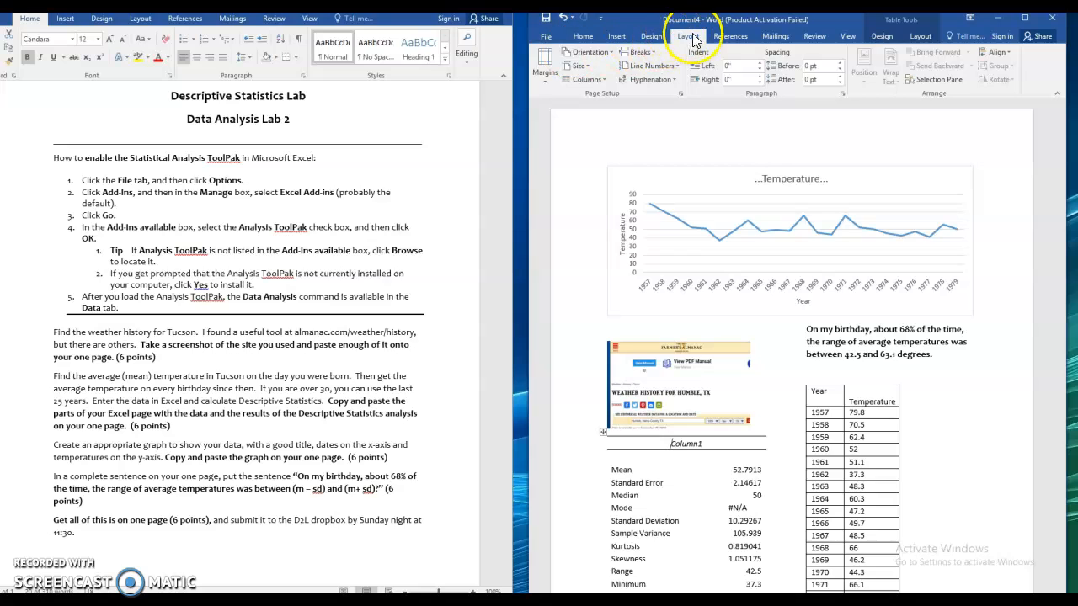
left_click(545, 64)
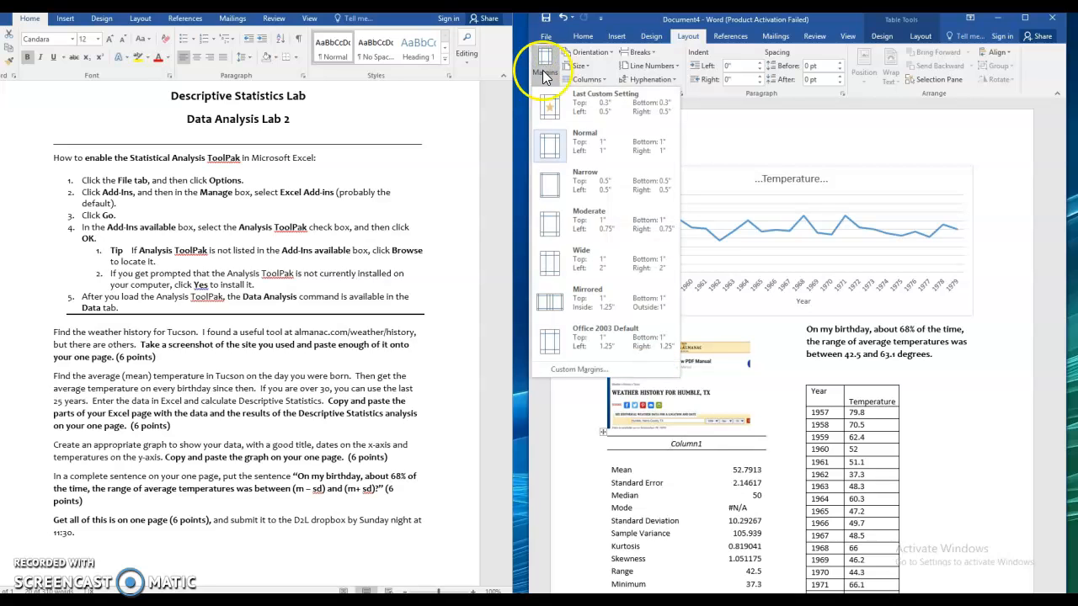
left_click(549, 187)
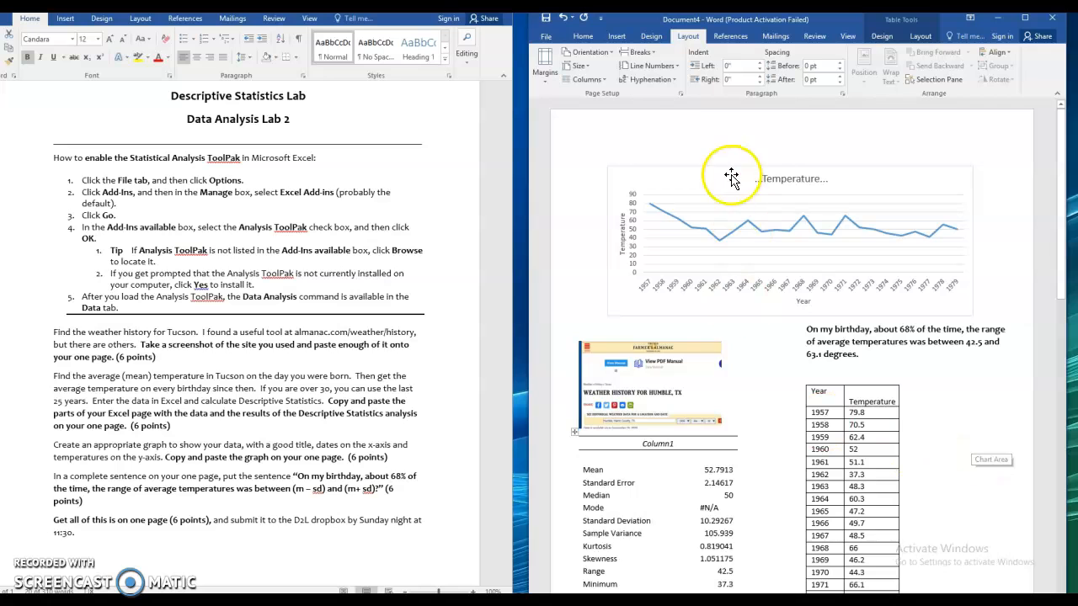
Apply the Narrow margins preset (0.5" on every side) to the section containing the temperature chart.
left_click(727, 136)
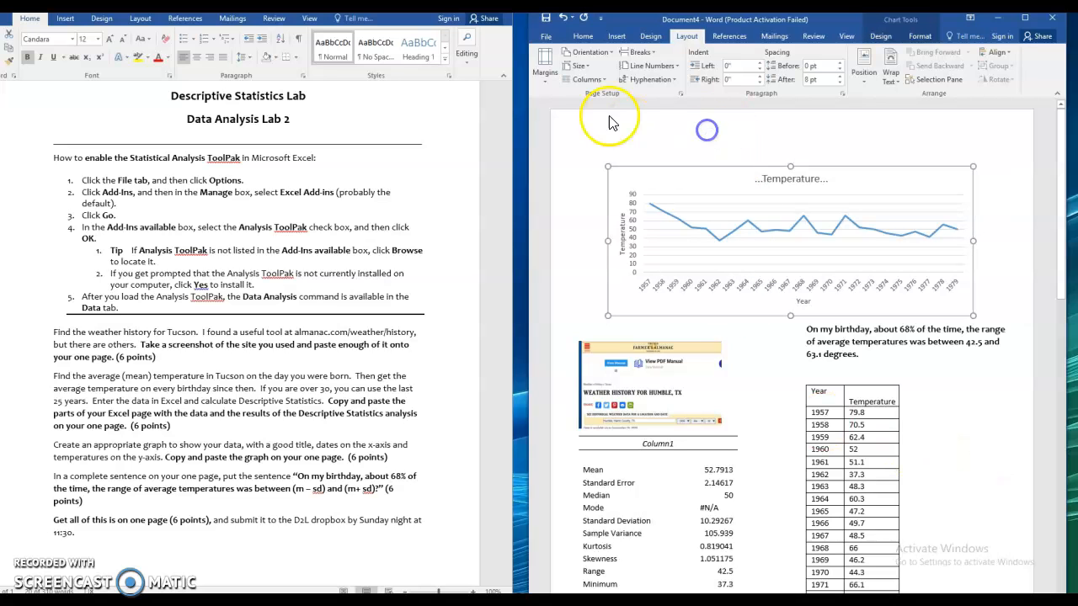
left_click(546, 62)
left_click(545, 184)
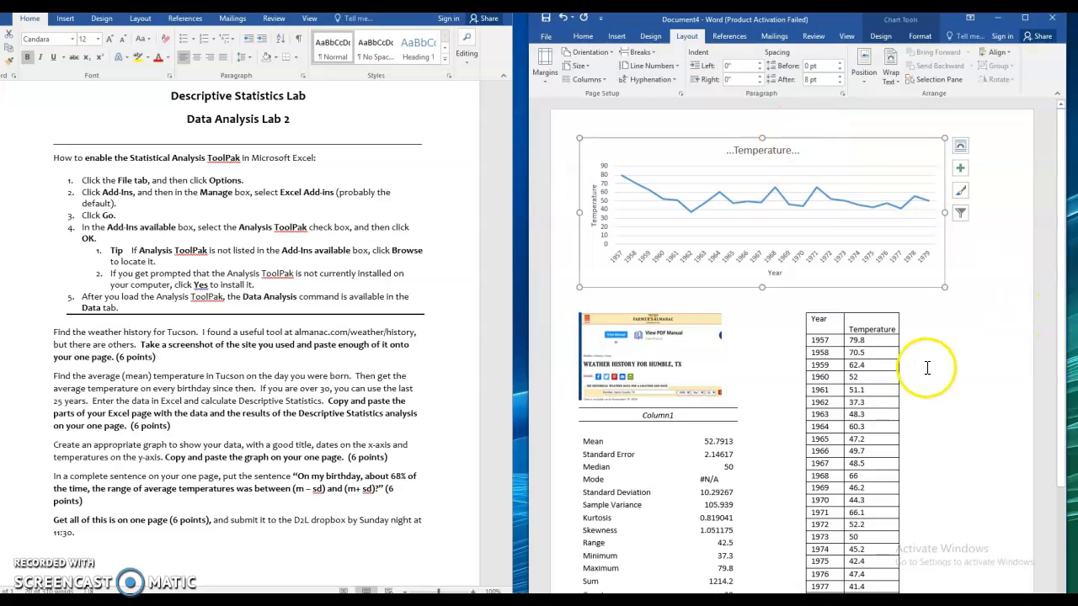
Widen the temperature chart slightly by extending its right edge, and check the layout of the page below it.
left_click_drag(944, 213, 952, 213)
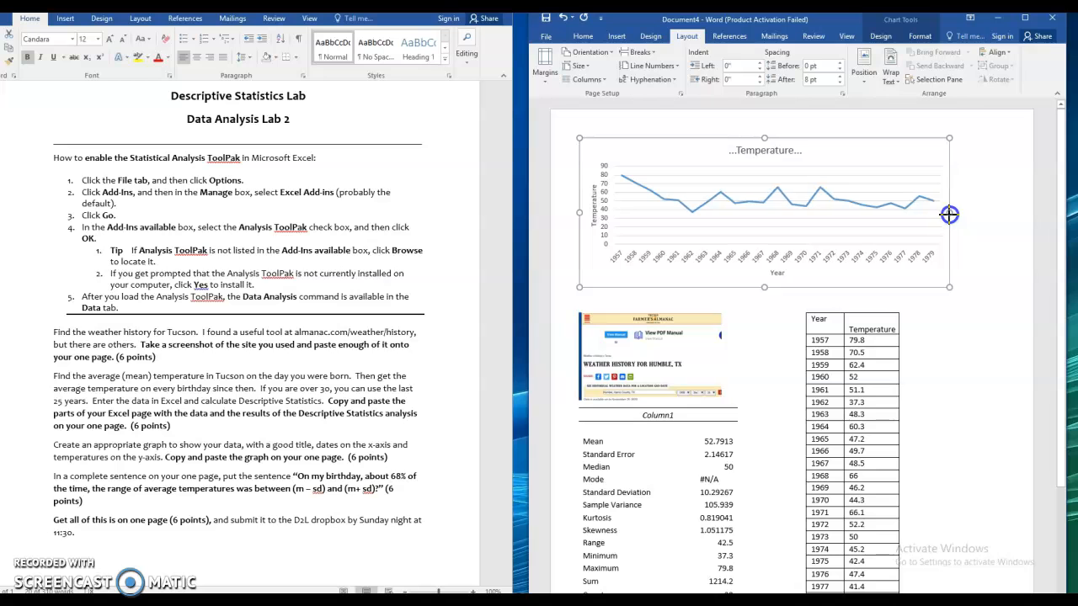
scroll(1058, 241, "down", 2)
scroll(812, 348, "down", 1)
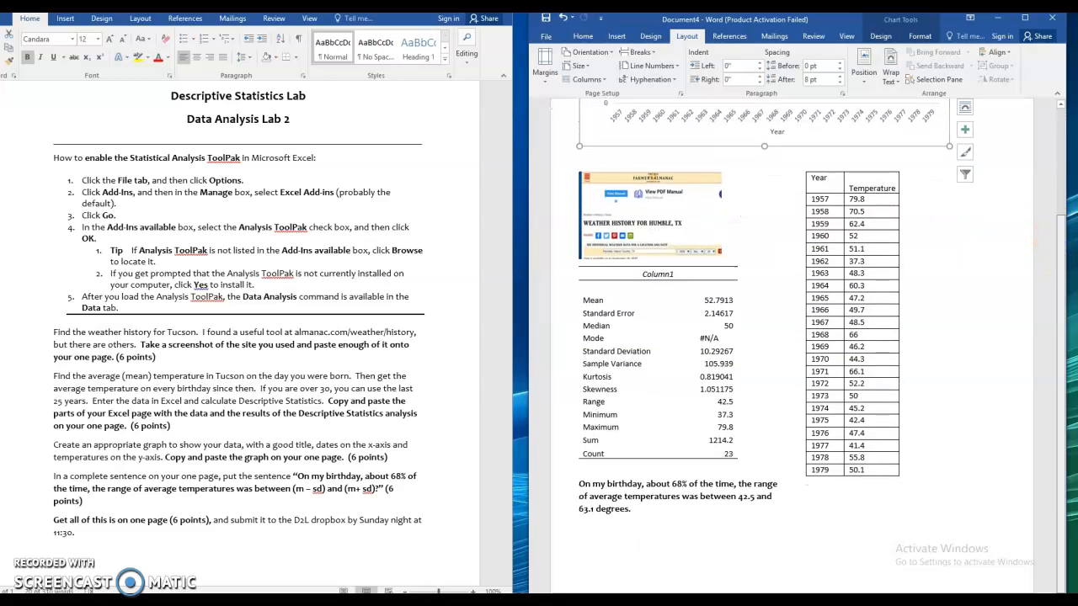
scroll(820, 346, "up", 2)
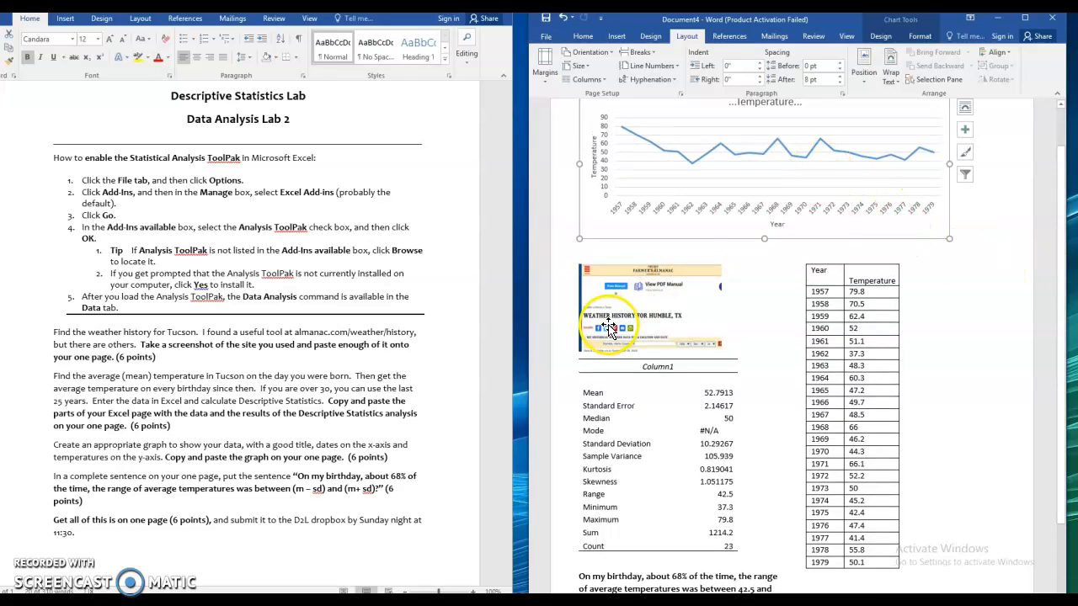